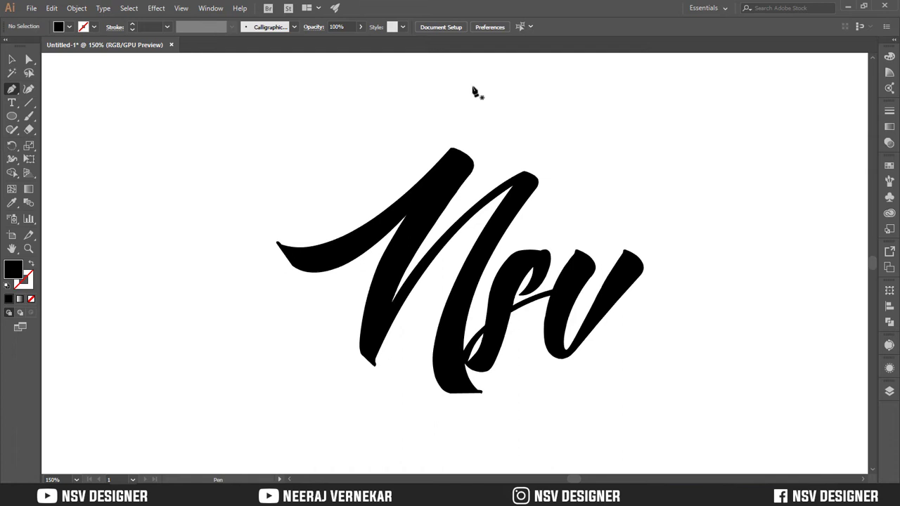
Start a Pen path at the outer tip of the N's curved tail, with no fill and a B6D400 yellow-green stroke.
mouse_move(286, 261)
mouse_down()
mouse_move(470, 172)
mouse_move(478, 137)
mouse_move(547, 89)
mouse_move(560, 55)
mouse_move(565, 74)
mouse_up()
key(ctrl+z)
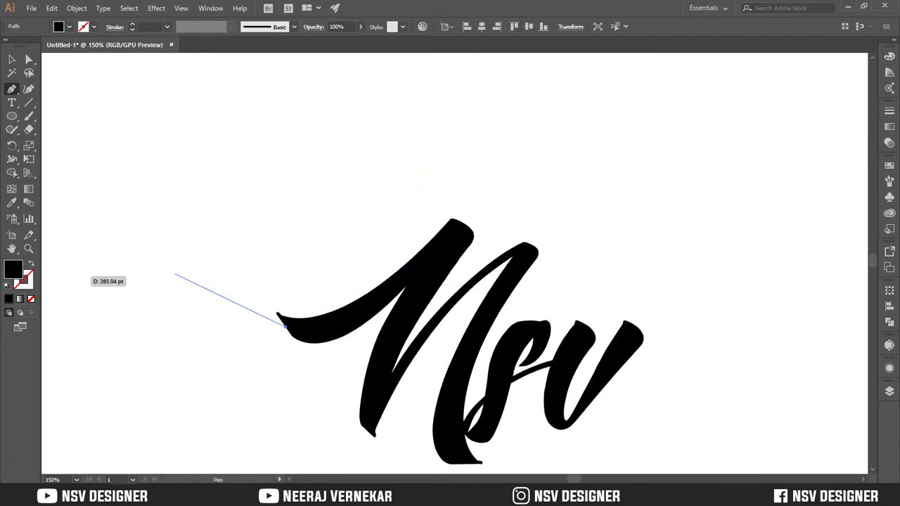
click(31, 264)
click(27, 280)
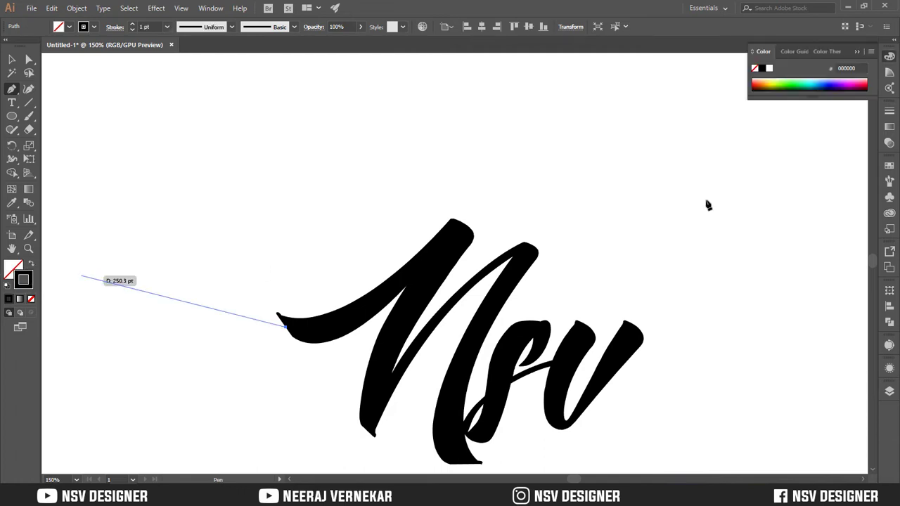
click(775, 85)
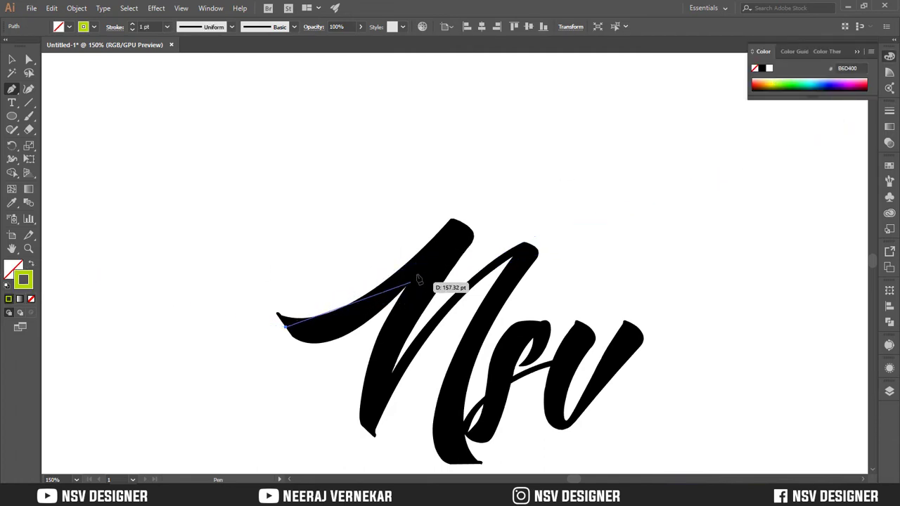
Trace the N's strokes with one curved Pen path, making sharp corners at the turns and finishing near its lower end.
drag(453, 235, 603, 91)
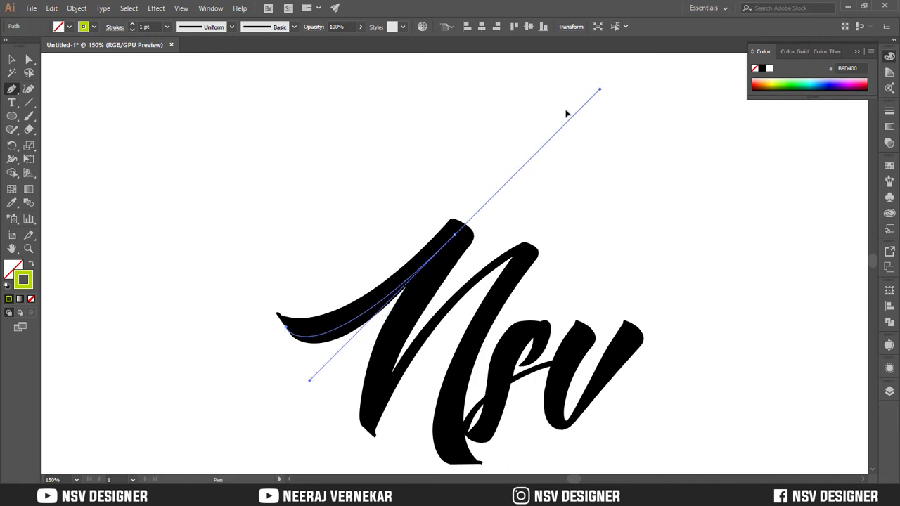
click(455, 235)
scroll(457, 239, down, 3)
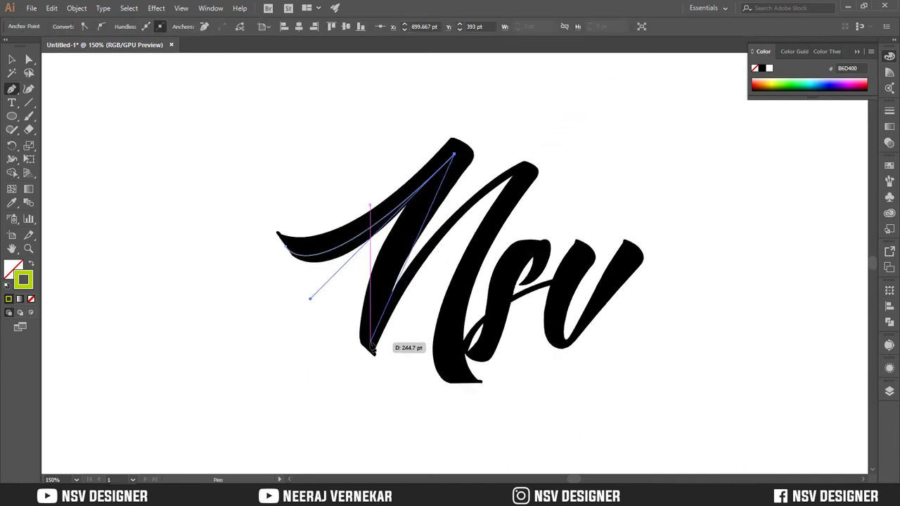
drag(370, 341, 370, 425)
drag(526, 169, 623, 131)
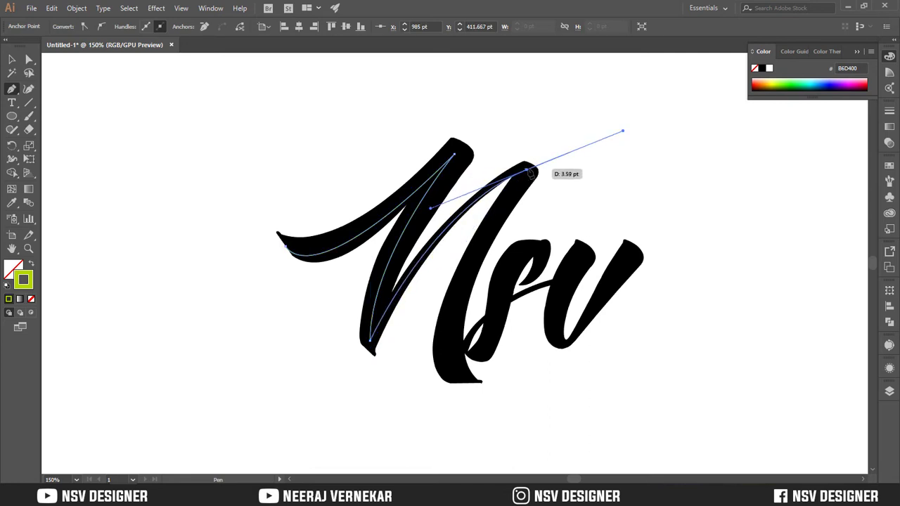
click(527, 170)
scroll(485, 296, down, 1)
drag(462, 346, 505, 430)
click(12, 59)
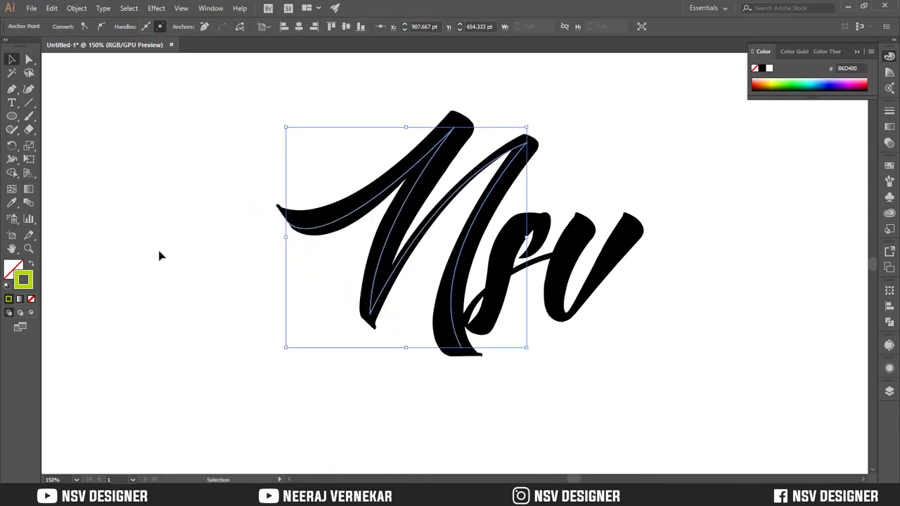
click(410, 325)
Trace the s with a separate curved Pen path that loops at its base and runs through the connecting stroke into the v.
key(p)
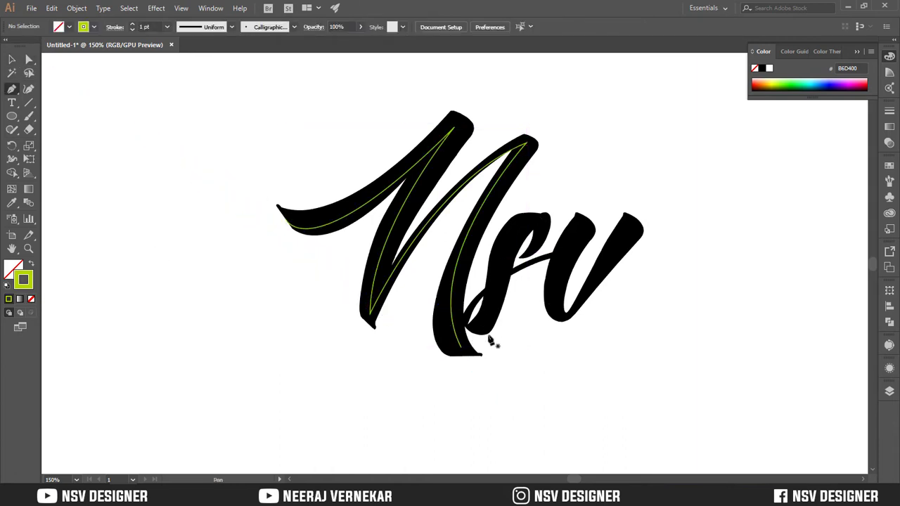
click(526, 257)
drag(496, 291, 493, 339)
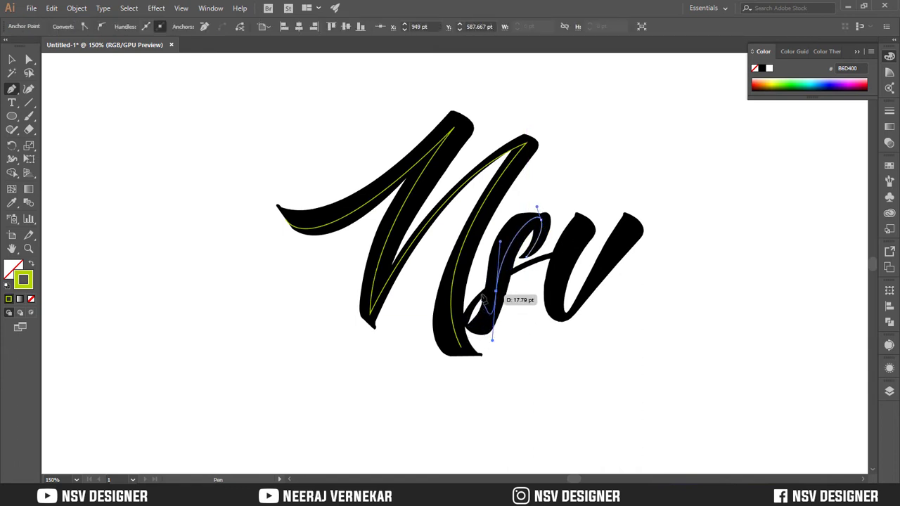
drag(484, 291, 527, 242)
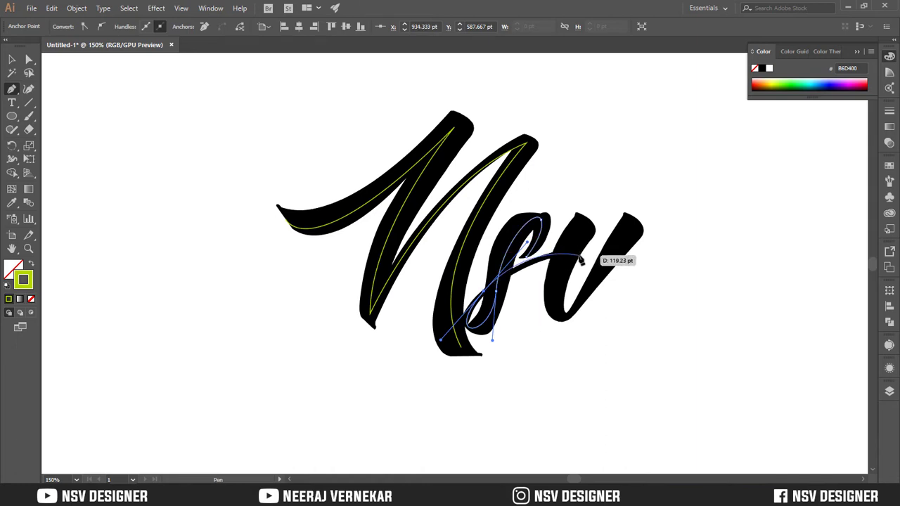
click(584, 260)
ctrl+click(384, 121)
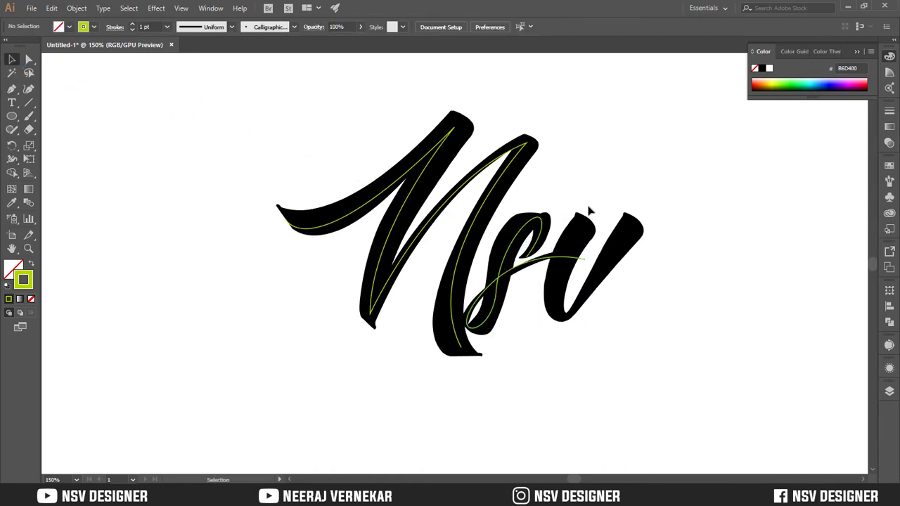
Trace the v with a separate Pen path from its first upper tip around the base to its second upper tip.
drag(561, 319, 599, 348)
key(ctrl+z)
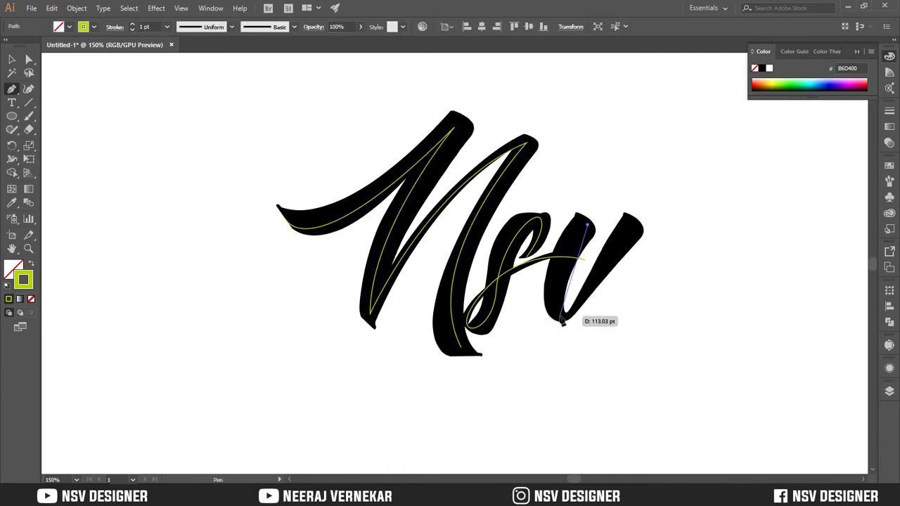
drag(559, 316, 588, 350)
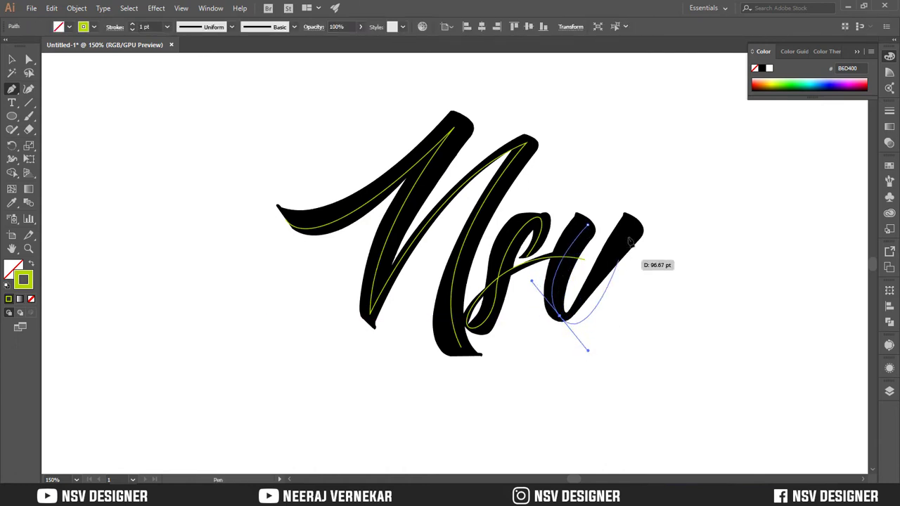
click(561, 320)
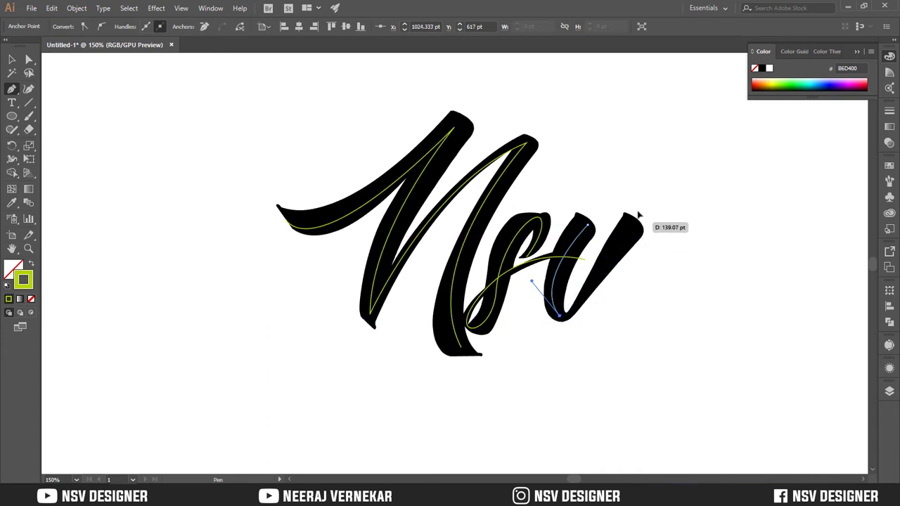
mouse_move(631, 221)
mouse_down()
mouse_move(697, 94)
mouse_move(685, 114)
mouse_up()
click(15, 62)
click(243, 235)
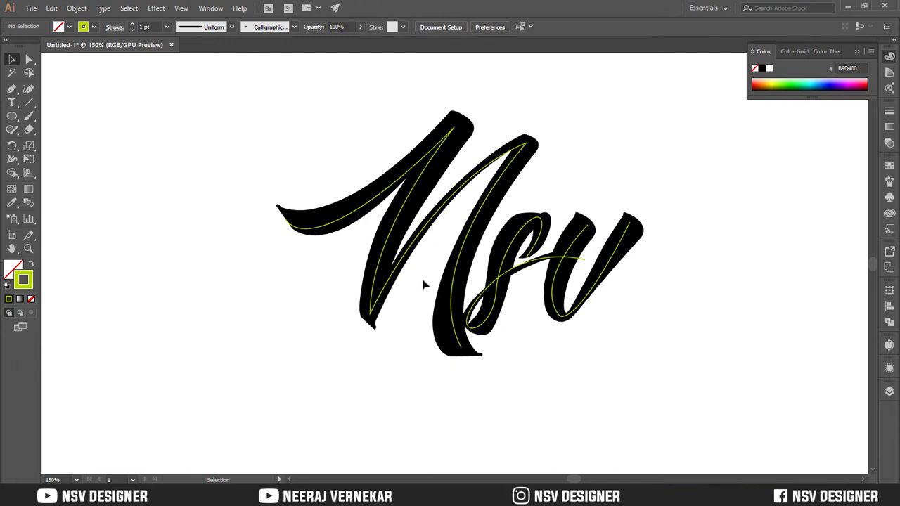
Draw a 68 pt circle in the empty area below the lettering and select it.
key(ctrl+minus)
drag(315, 308, 312, 238)
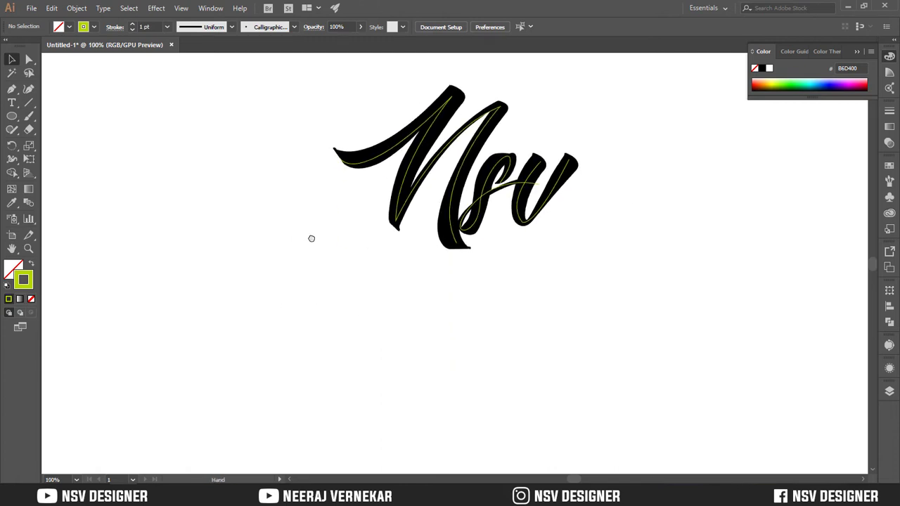
click(14, 116)
drag(281, 370, 303, 390)
key(v)
click(334, 374)
click(288, 376)
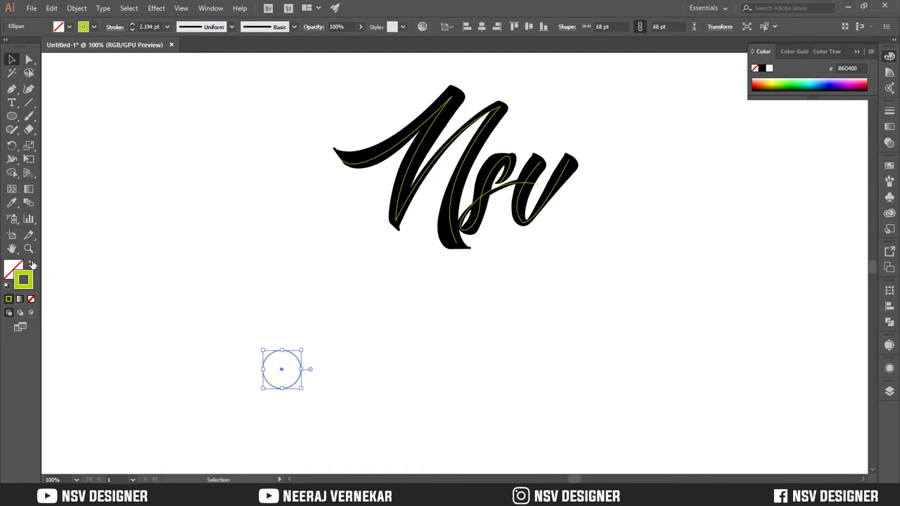
Give the circle a linear white-to-black gradient fill and no stroke.
click(31, 264)
click(19, 299)
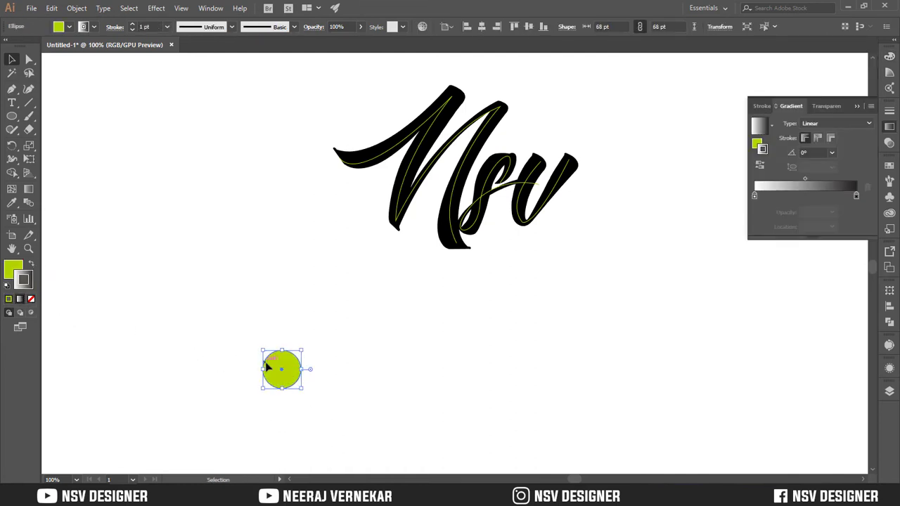
click(30, 265)
click(31, 299)
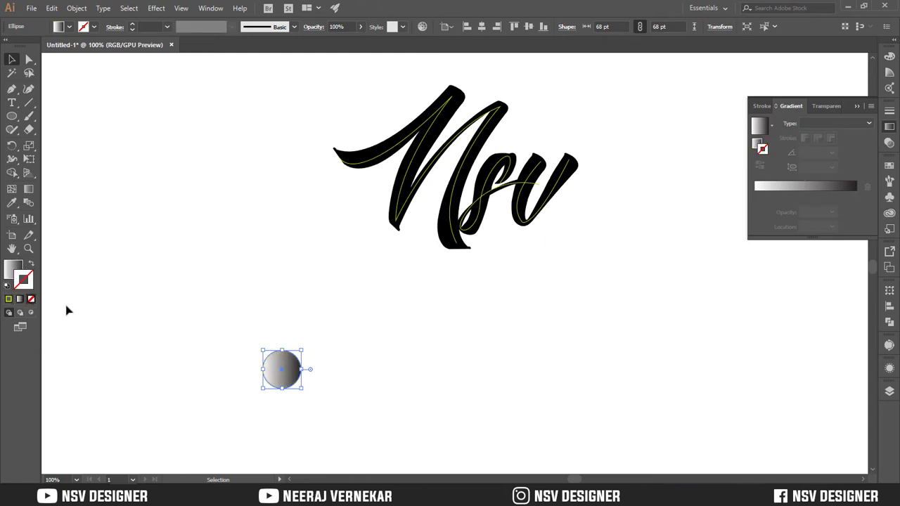
Apply a linear gradient to the circle's stroke, add a middle stop at 47.3%, and colour the starting stop light blue.
click(227, 333)
click(285, 387)
click(788, 188)
click(803, 193)
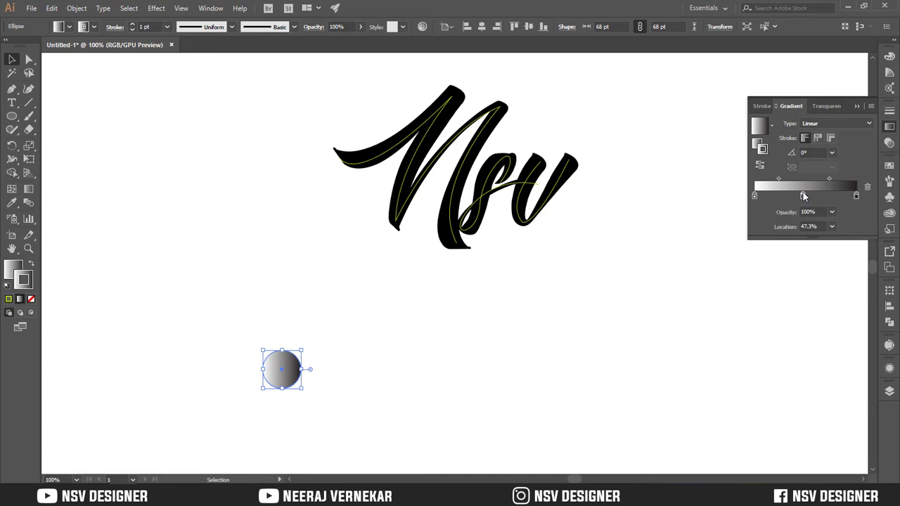
click(755, 195)
double_click(755, 195)
click(766, 231)
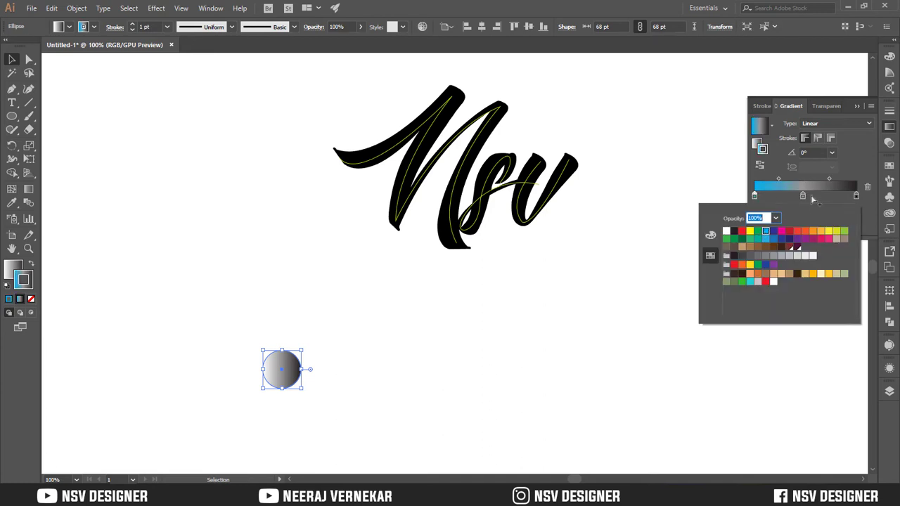
Colour the stroke gradient's end stop light blue and its middle stop dark blue (2E3192).
click(856, 195)
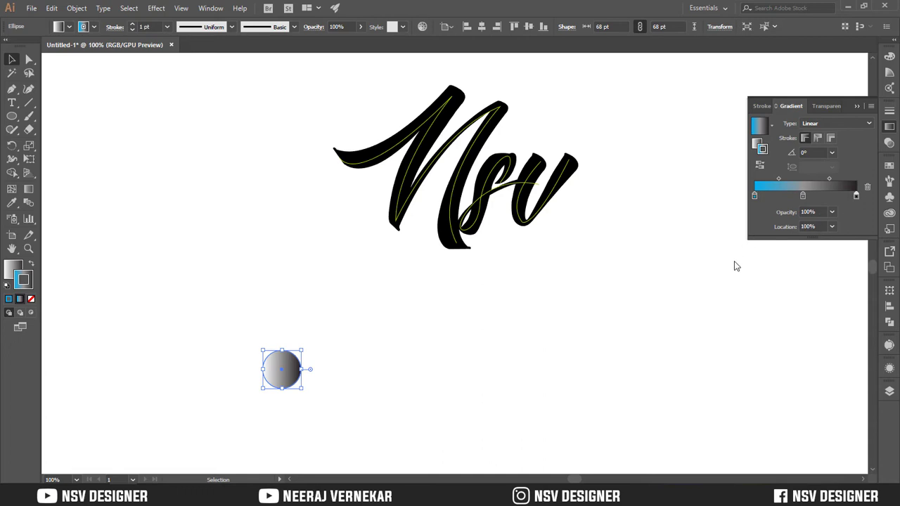
click(766, 231)
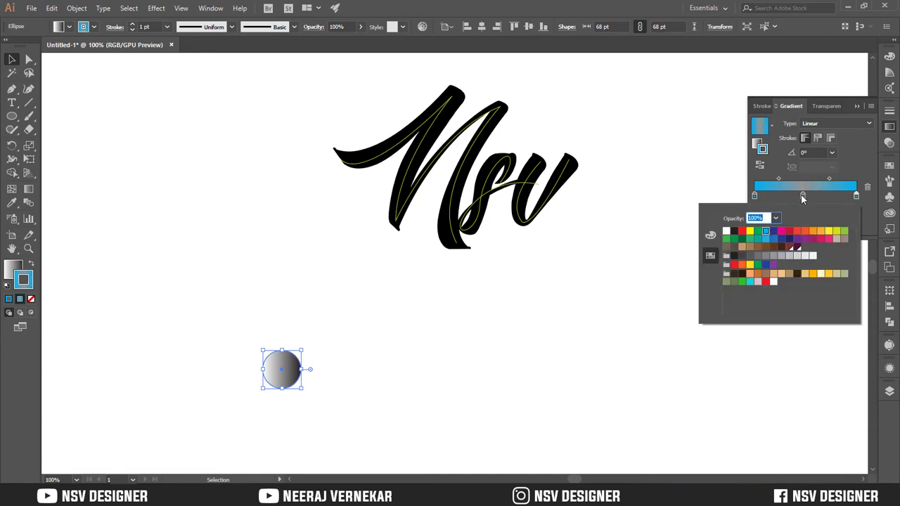
click(802, 196)
click(804, 197)
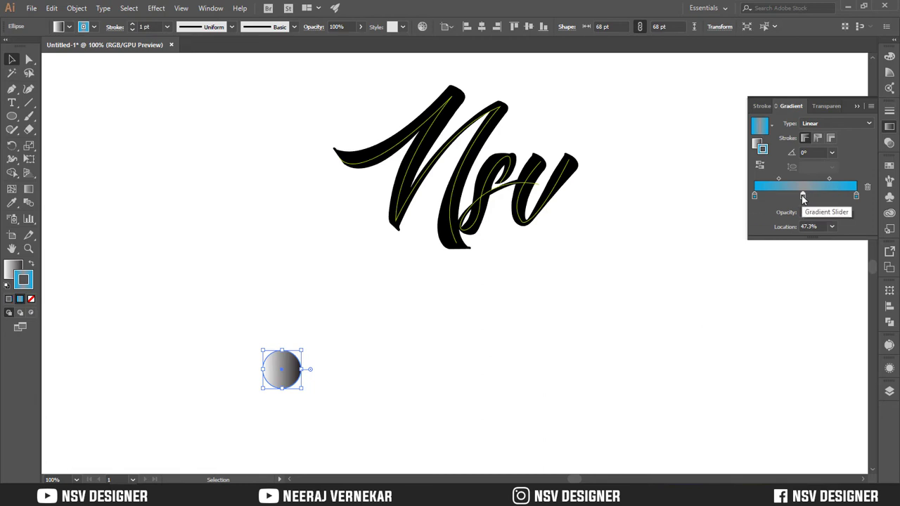
double_click(803, 196)
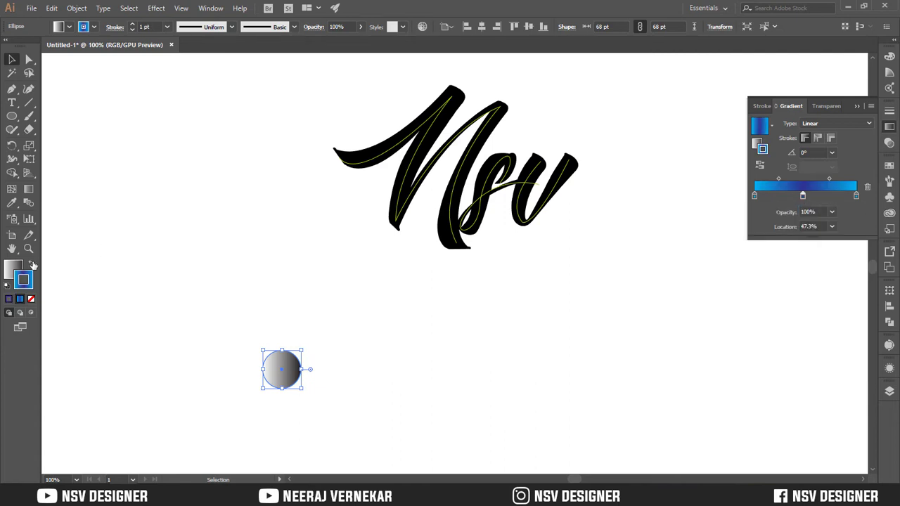
Swap the circle's fill and stroke so the blue gradient fills it, and remove the stroke.
click(32, 264)
click(257, 370)
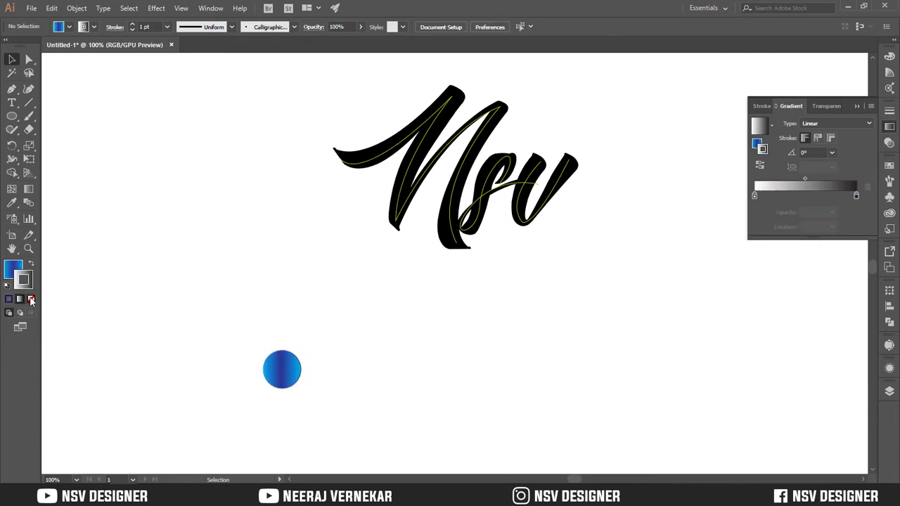
click(31, 299)
click(296, 351)
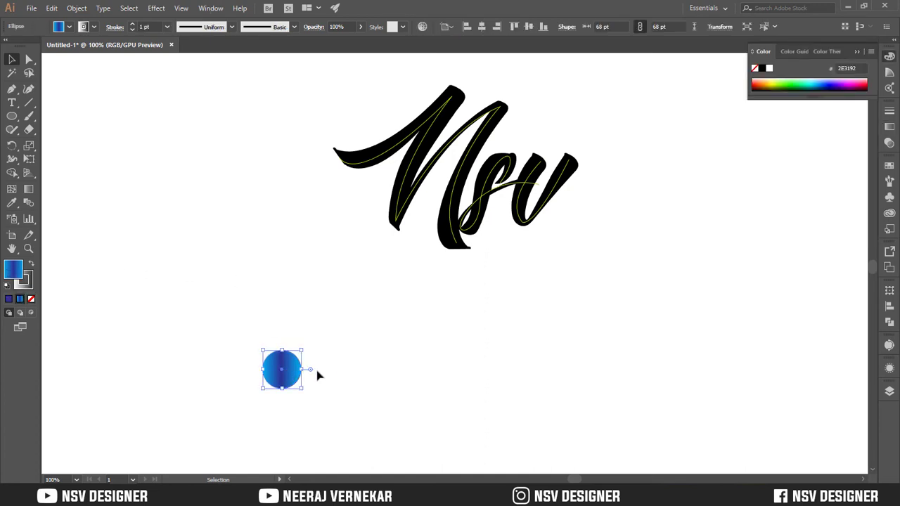
click(31, 300)
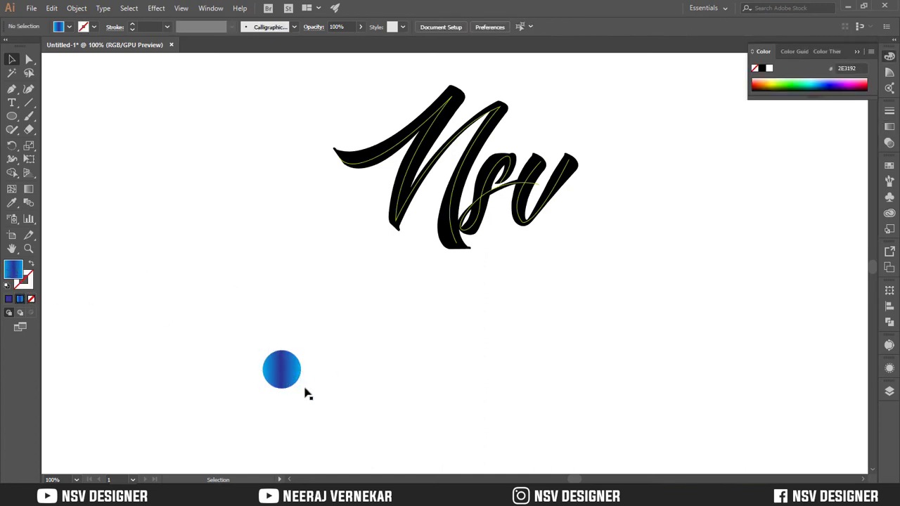
Duplicate the blue circle about 325 pt horizontally to the right and make a blend between the two circles.
drag(288, 380, 471, 380)
key(ctrl+a)
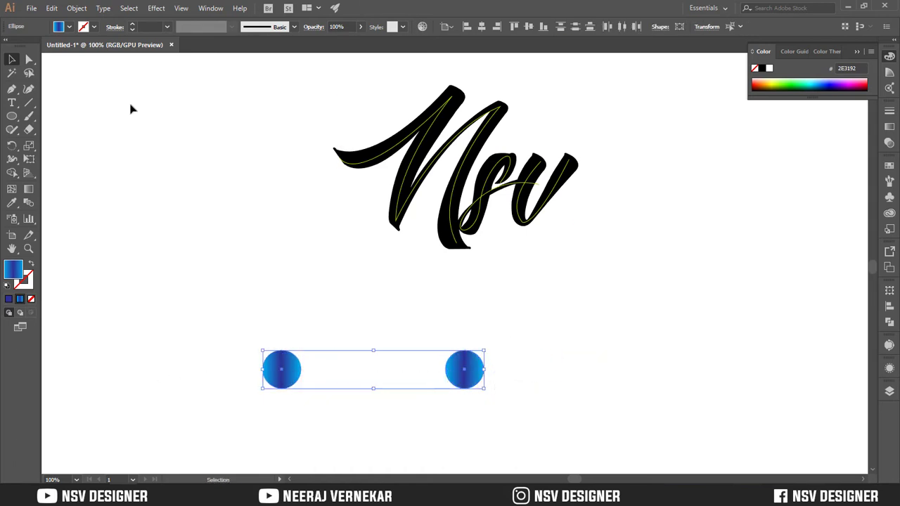
click(76, 8)
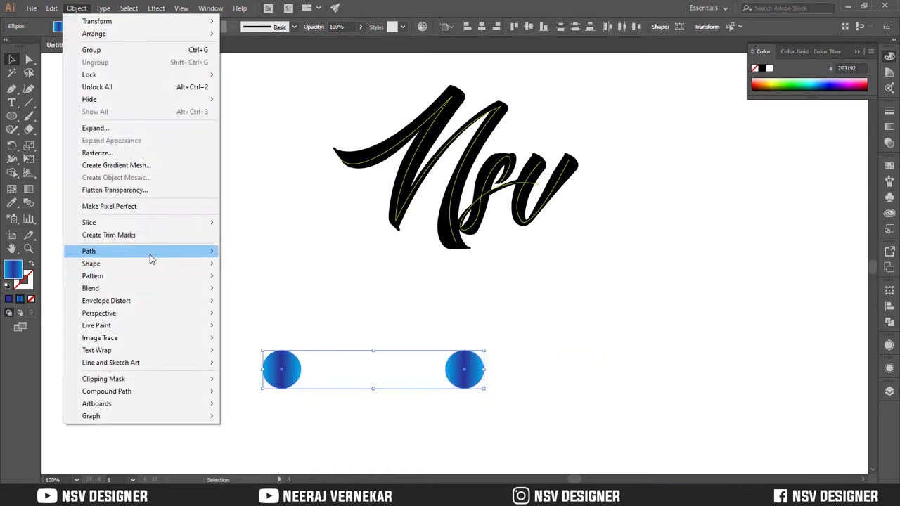
mouse_move(142, 294)
click(250, 290)
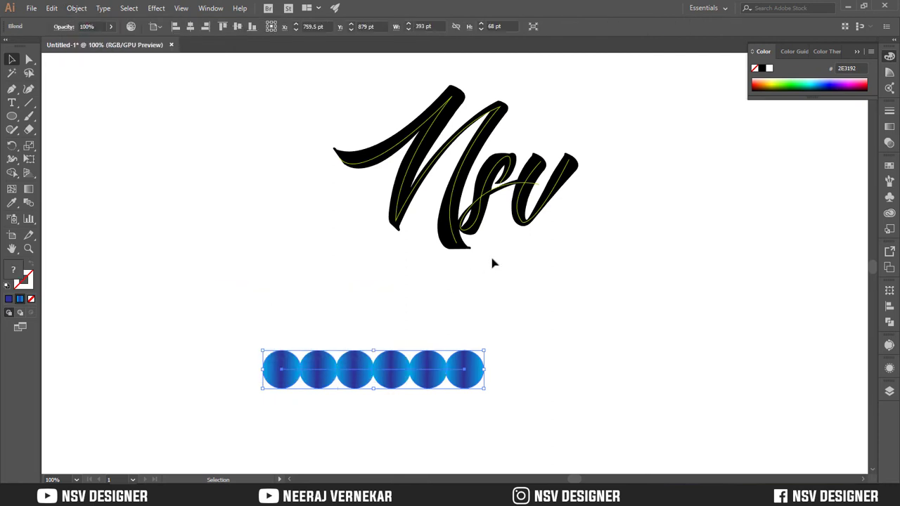
Change the blend's spacing option from specified steps so the circles merge into one continuous tube.
click(77, 9)
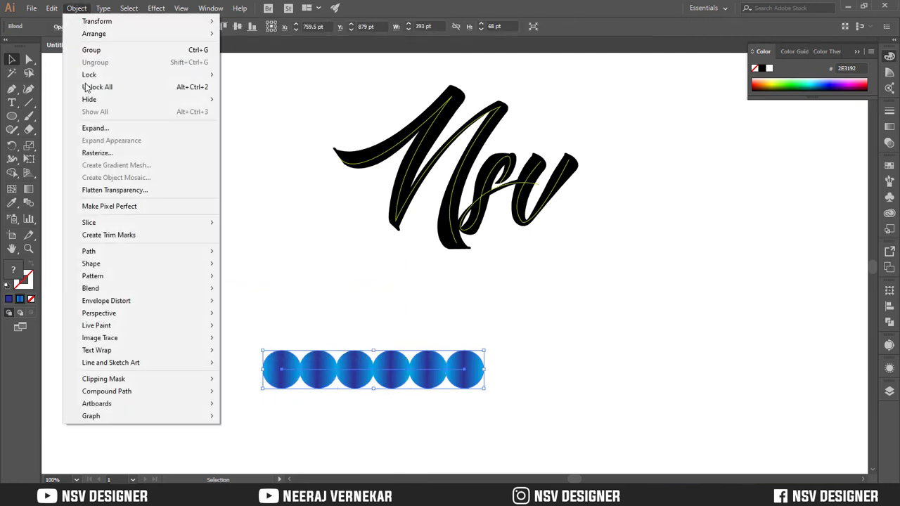
mouse_move(117, 287)
click(271, 318)
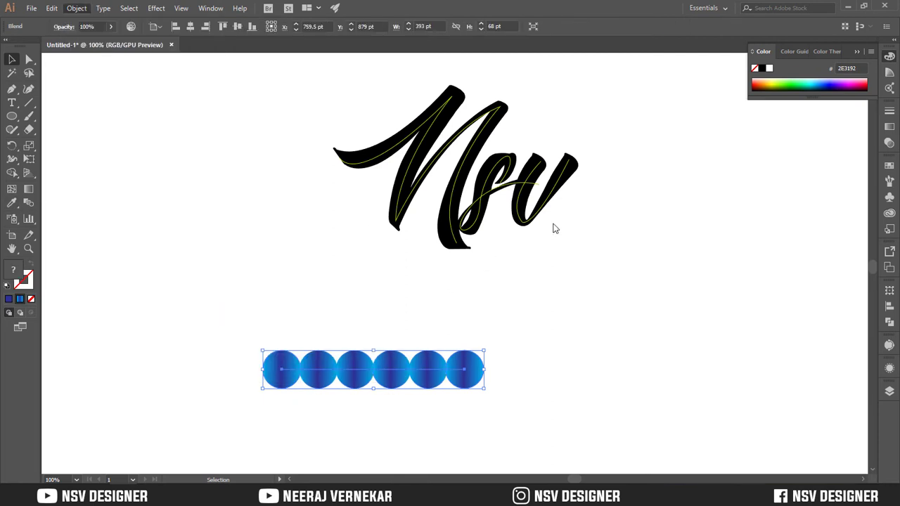
click(492, 118)
click(488, 142)
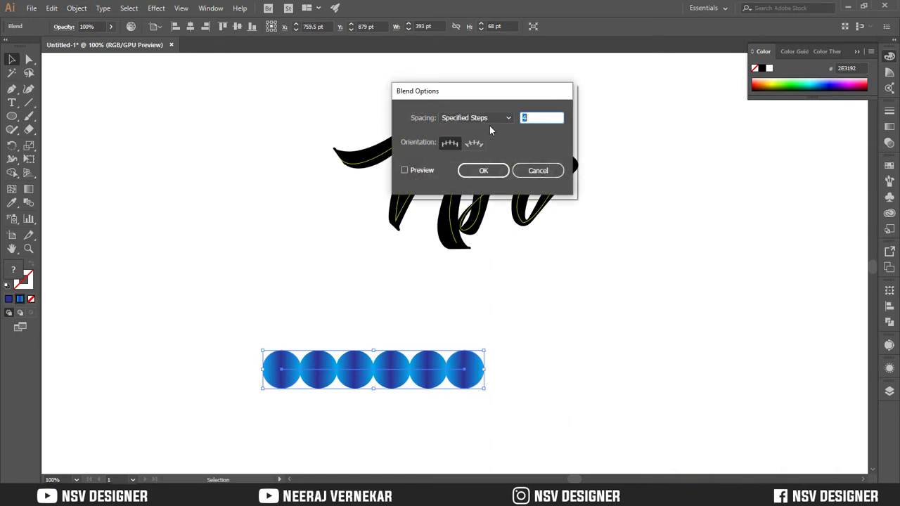
click(485, 173)
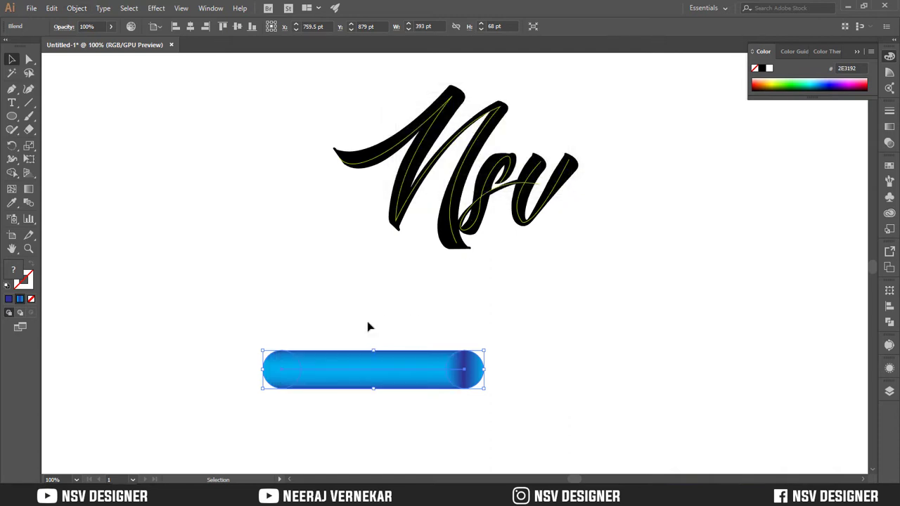
click(338, 326)
drag(533, 180, 534, 183)
mouse_move(517, 199)
mouse_down()
mouse_move(518, 281)
mouse_move(521, 241)
mouse_up()
key(ctrl+z)
Shift the blue tube slightly left and stack two evenly spaced copies of it underneath.
scroll(592, 271, down, 1)
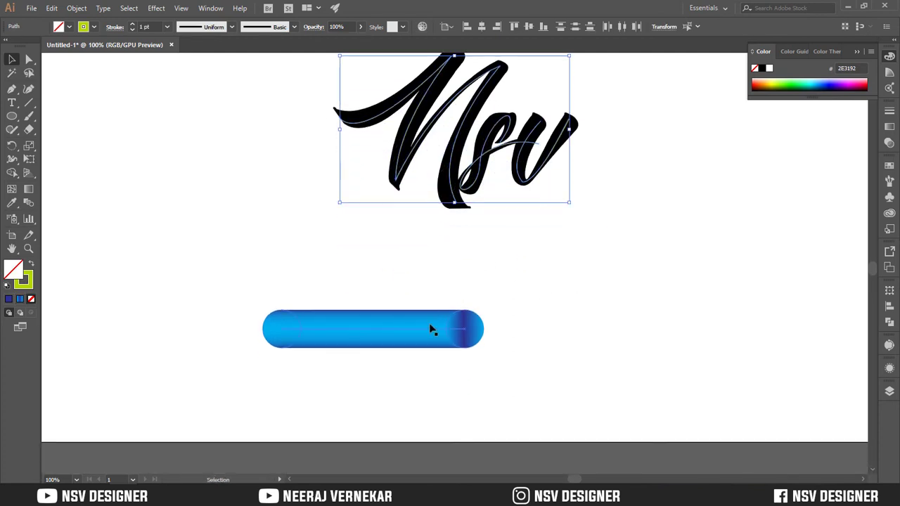
drag(380, 338, 350, 339)
key(ctrl+d)
click(352, 303)
scroll(352, 303, up, 2)
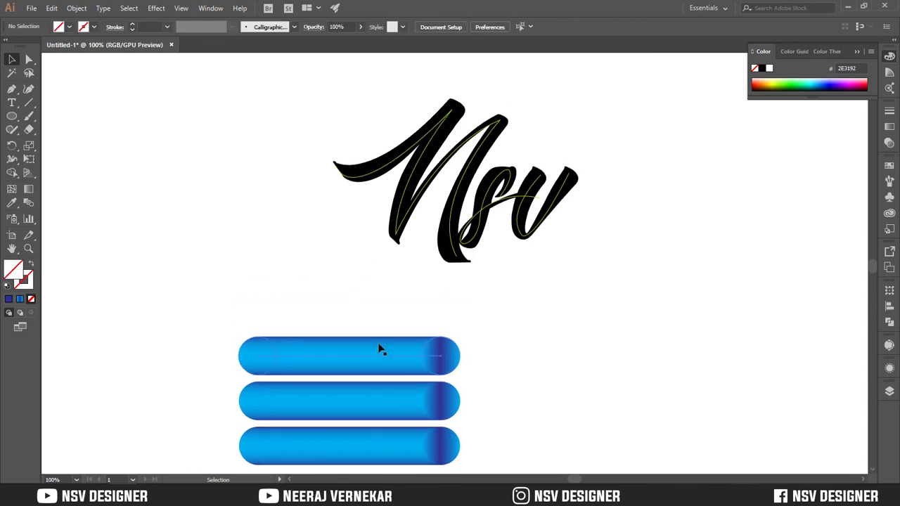
Replace the top tube's blend spine with the N centreline path, and move the resulting N tube to the left of the black lettering.
click(380, 350)
shift+click(398, 237)
click(76, 8)
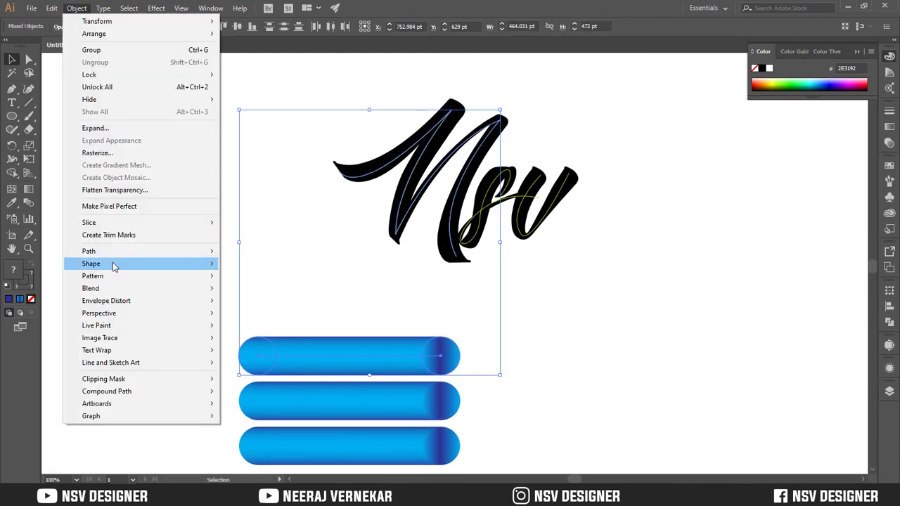
mouse_move(120, 288)
click(296, 350)
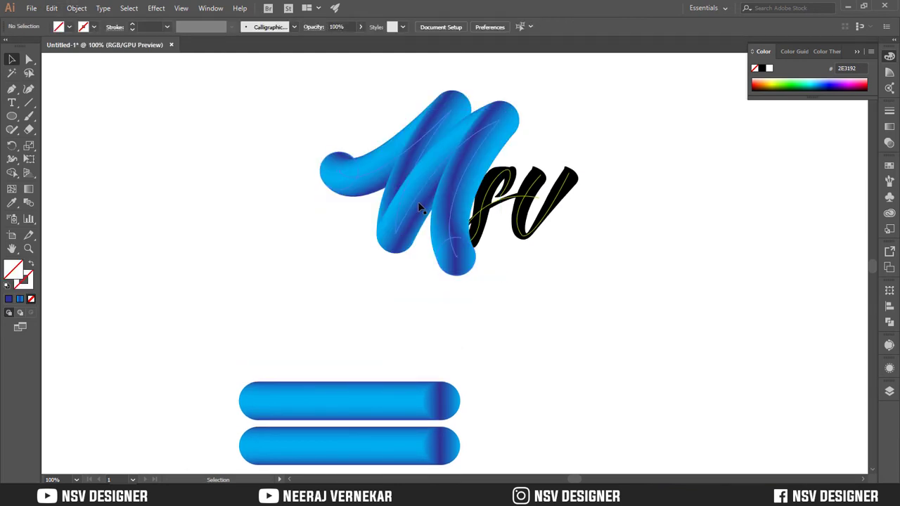
drag(420, 208, 218, 222)
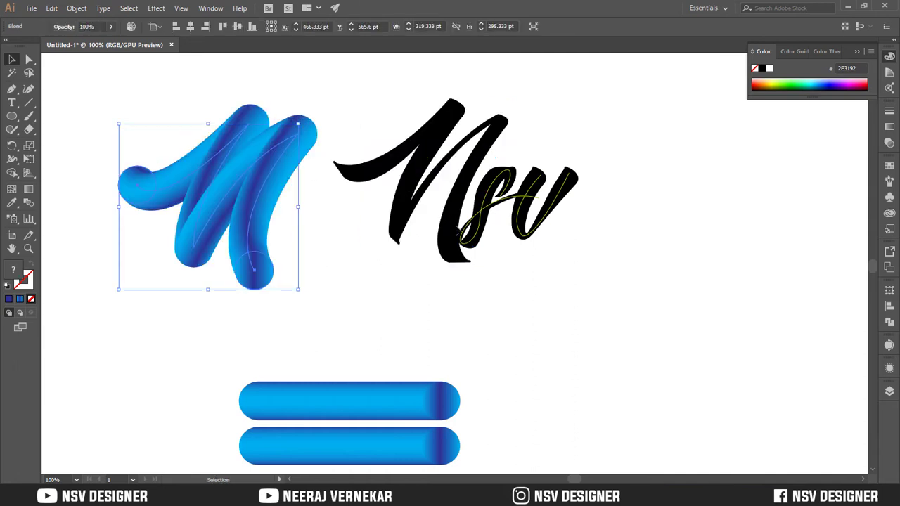
Replace the upper remaining tube's blend spine with the s centreline path, and move the resulting s tube beside the N tube.
click(465, 230)
click(81, 8)
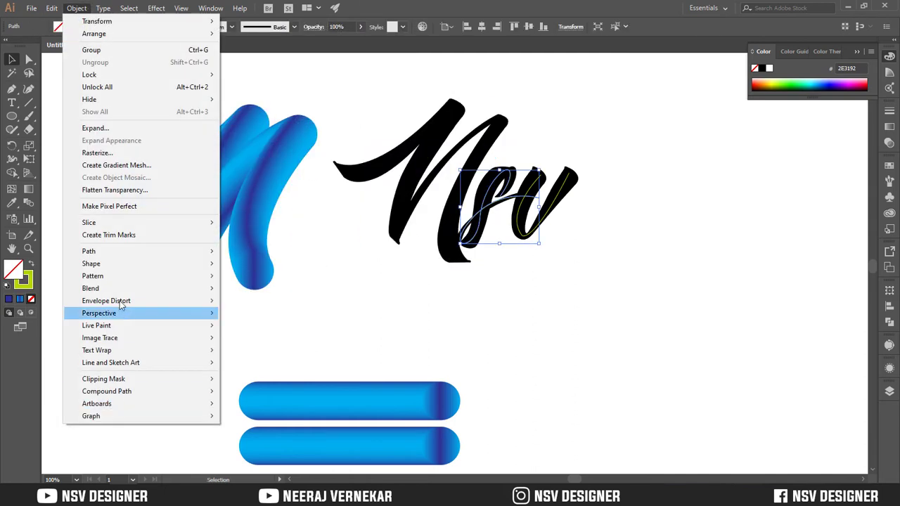
mouse_move(123, 288)
click(376, 398)
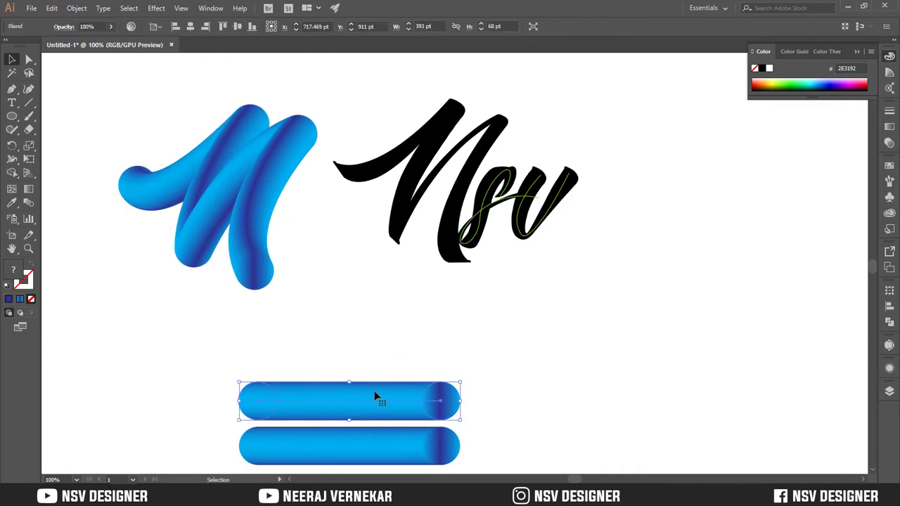
shift+click(490, 219)
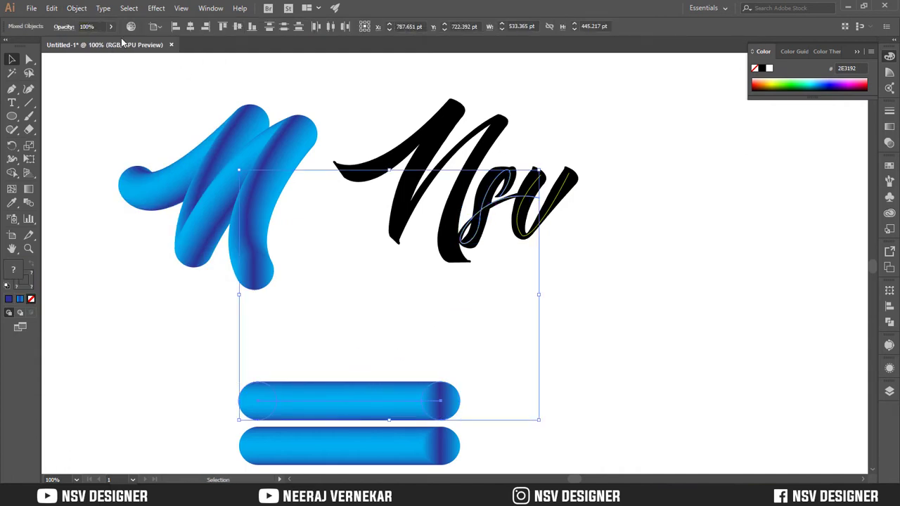
click(77, 8)
mouse_move(113, 276)
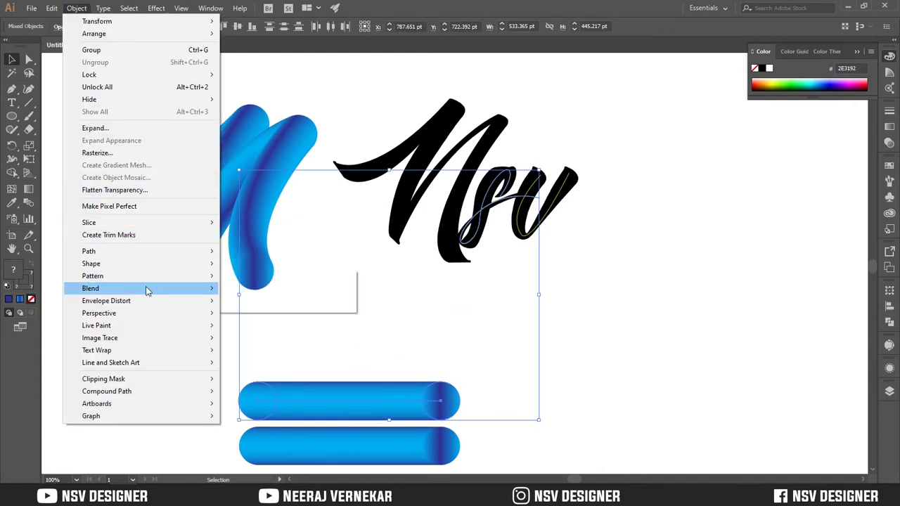
mouse_move(147, 290)
click(328, 350)
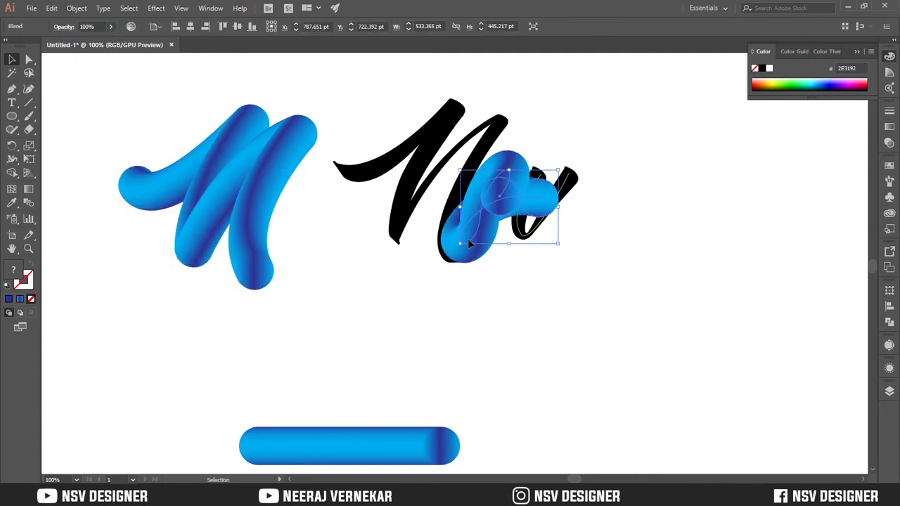
drag(469, 243, 322, 259)
click(408, 309)
Replace the last straight tube's blend spine with the v centreline path.
click(554, 198)
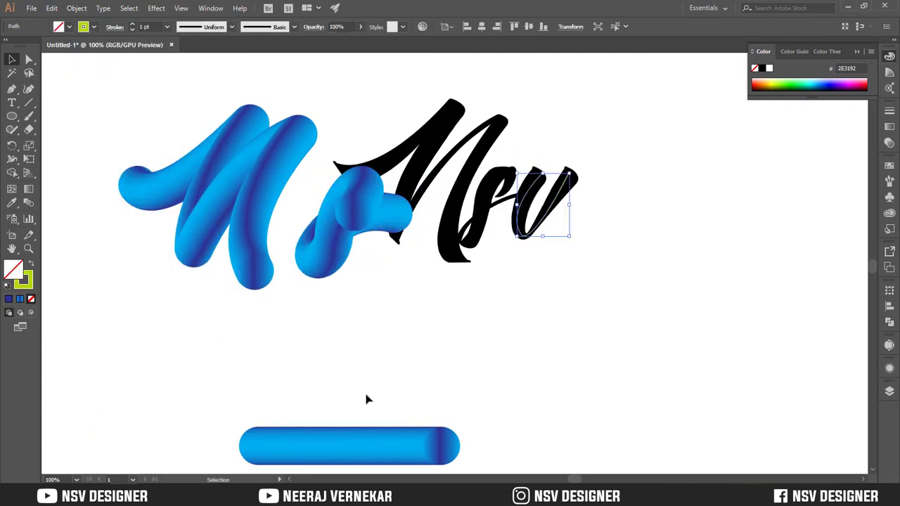
shift+click(362, 447)
click(103, 8)
mouse_move(77, 8)
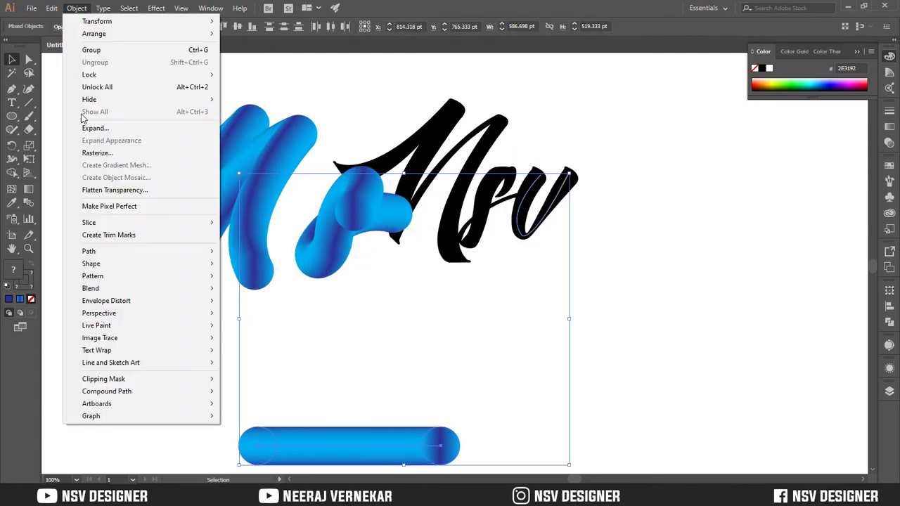
mouse_move(91, 289)
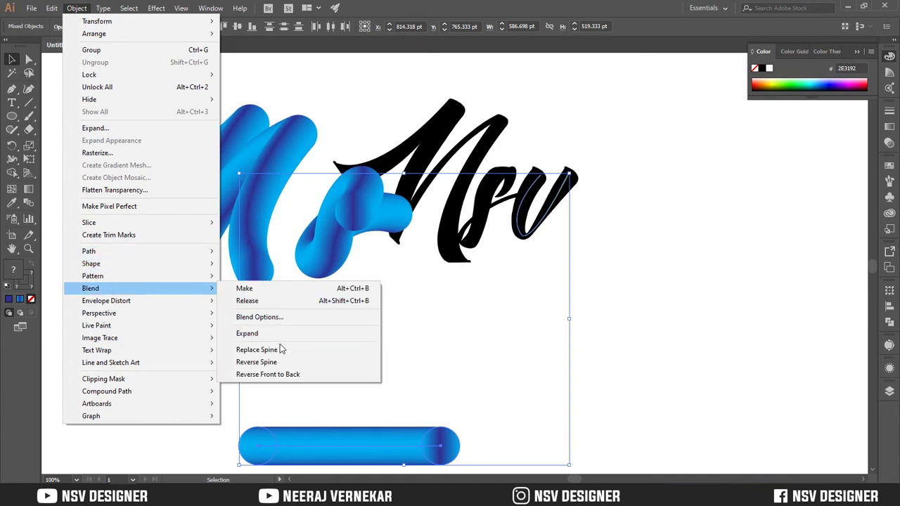
click(283, 348)
click(418, 321)
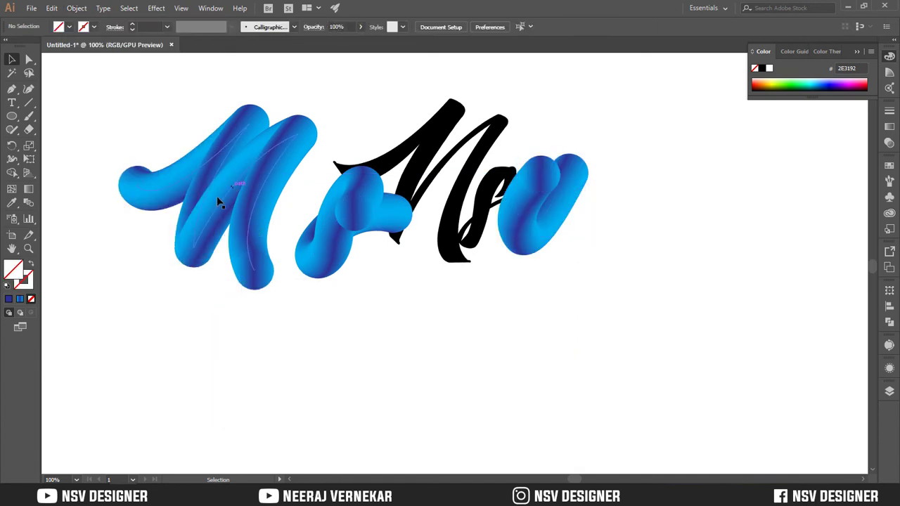
Shrink the circle at the N tube's starting tip so the stroke tapers towards that end.
click(28, 62)
drag(109, 147, 144, 197)
click(125, 293)
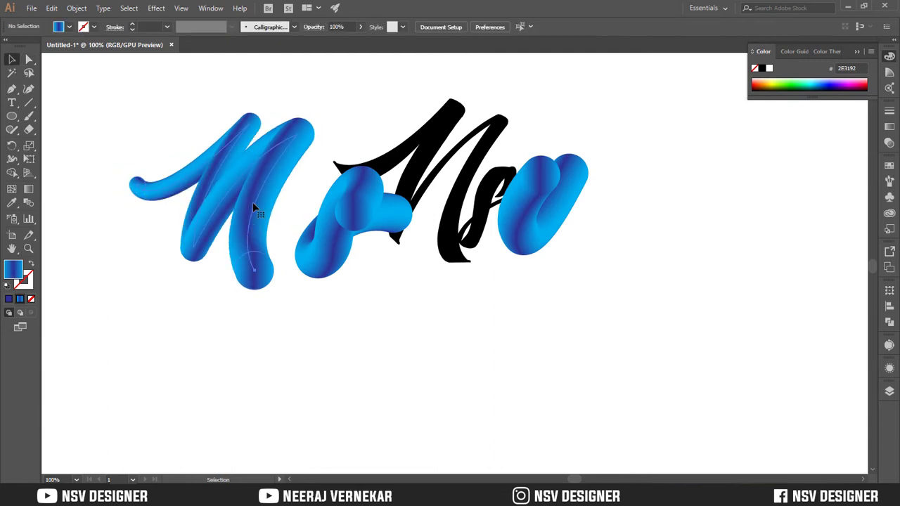
Move the N tube and the s tube down into the empty area below the black lettering.
drag(269, 166, 258, 254)
click(350, 209)
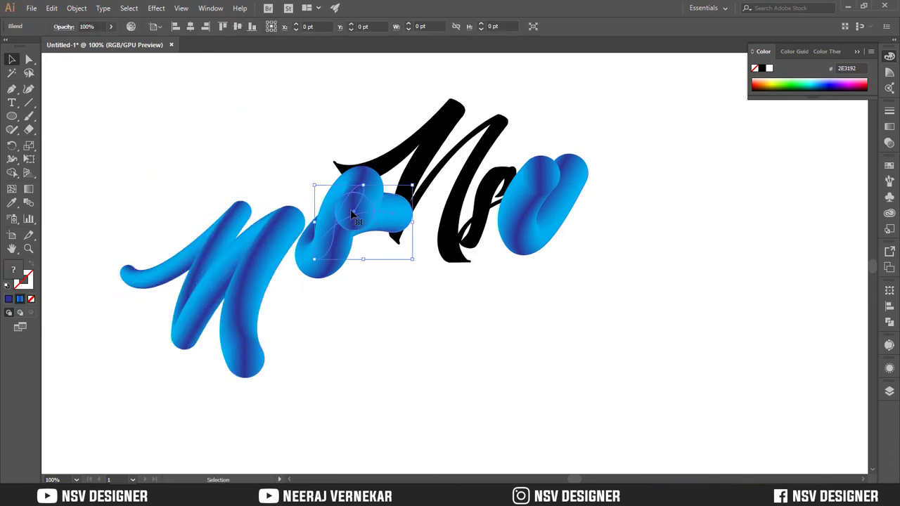
drag(331, 261, 367, 363)
click(327, 275)
click(446, 318)
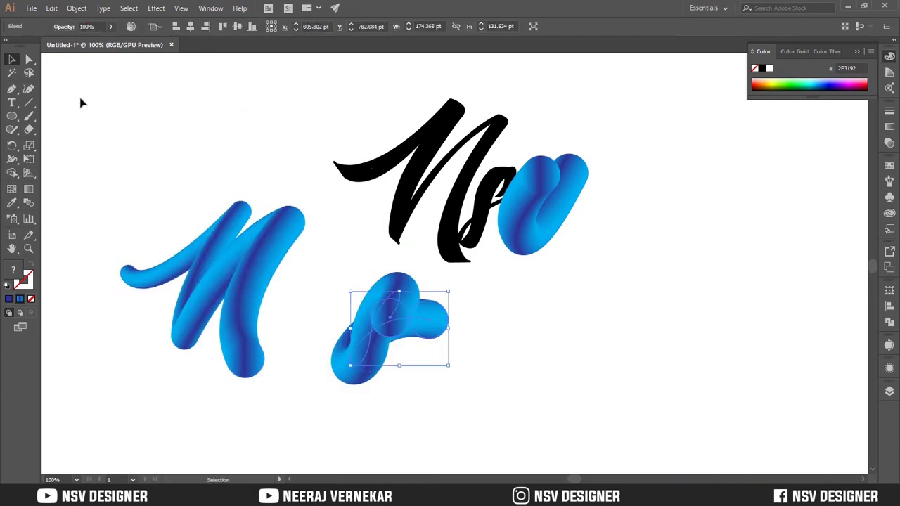
Select only the circle at the s tube's outer crossbar tip and shrink it to about 18 pt.
click(29, 59)
click(446, 339)
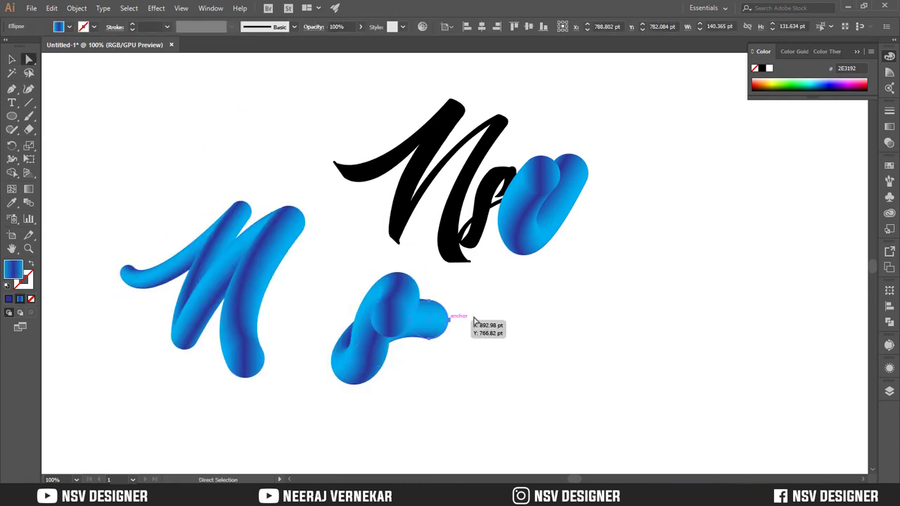
click(12, 59)
mouse_move(448, 341)
mouse_down()
mouse_move(462, 327)
mouse_move(430, 320)
mouse_move(458, 336)
mouse_move(436, 331)
mouse_up()
click(445, 361)
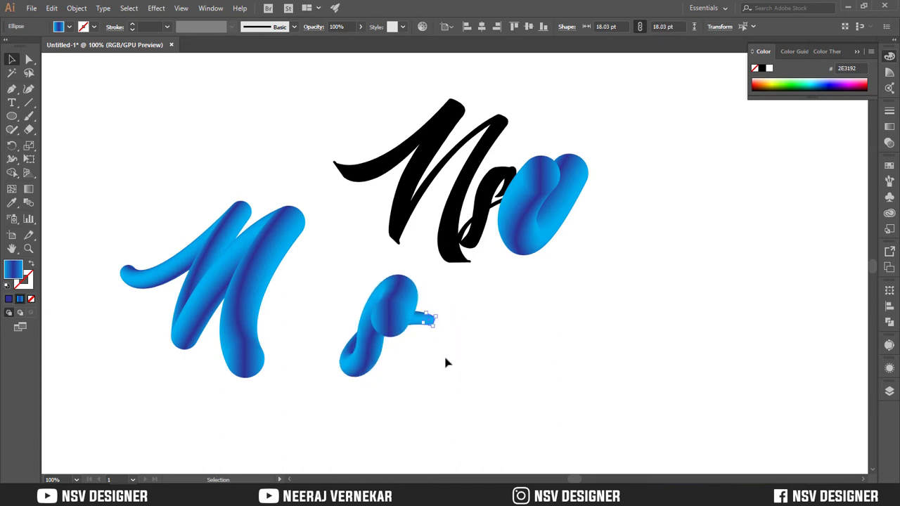
Move the s tube against the lower end of the N tube's final stroke.
click(387, 336)
key(a)
click(392, 335)
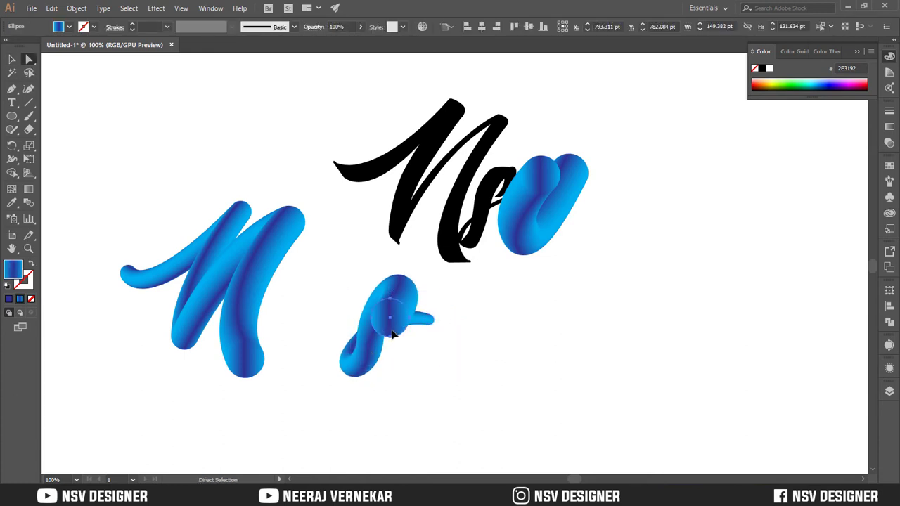
drag(391, 330, 281, 312)
click(391, 343)
click(12, 60)
click(257, 288)
click(365, 295)
Try shrinking the circle at the v tube's right tip, and undo it.
click(562, 186)
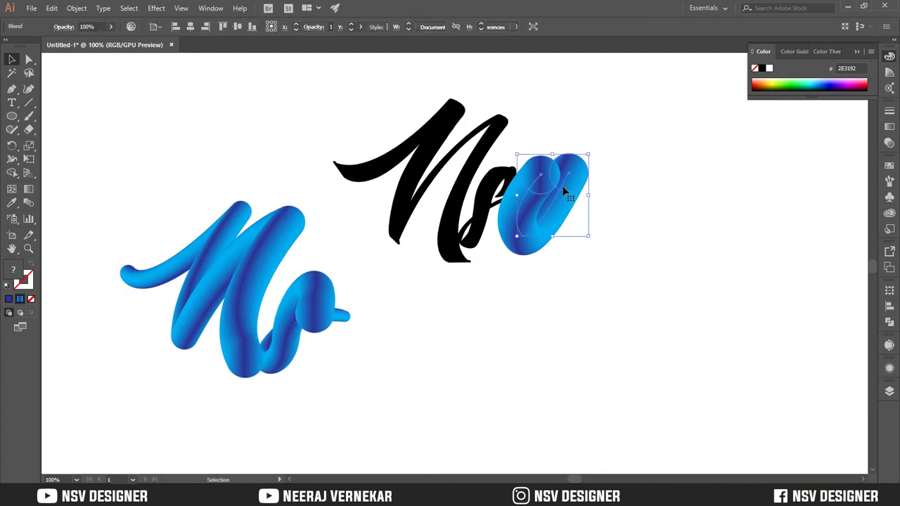
click(29, 60)
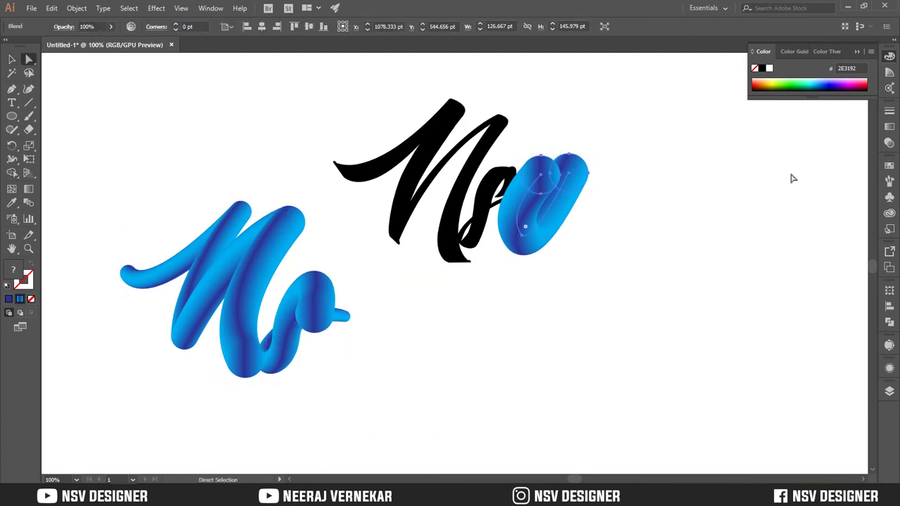
click(588, 173)
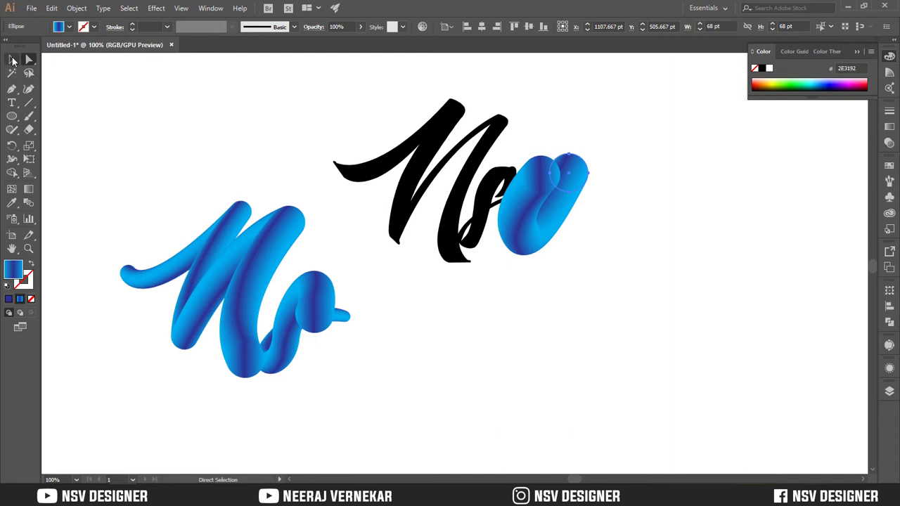
click(11, 60)
mouse_move(588, 192)
mouse_down()
mouse_move(596, 189)
mouse_move(581, 186)
mouse_up()
click(617, 179)
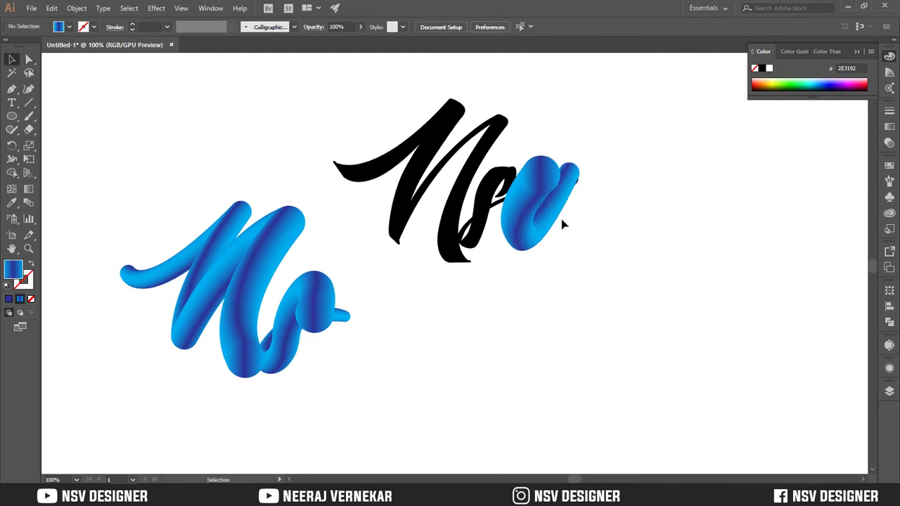
key(ctrl+z)
Try shrinking the circle at the v tube's left tip to about 45 pt.
click(535, 176)
click(29, 60)
click(550, 192)
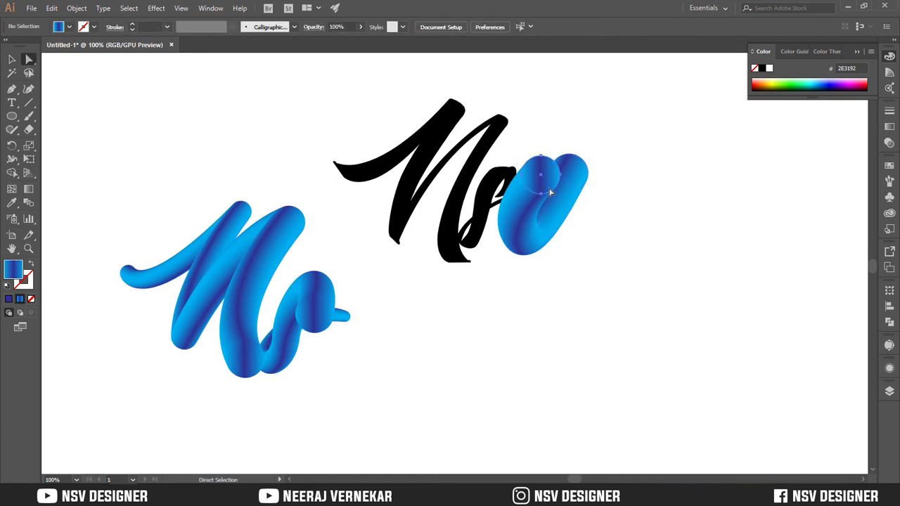
click(550, 192)
key(v)
drag(562, 196, 571, 195)
click(620, 293)
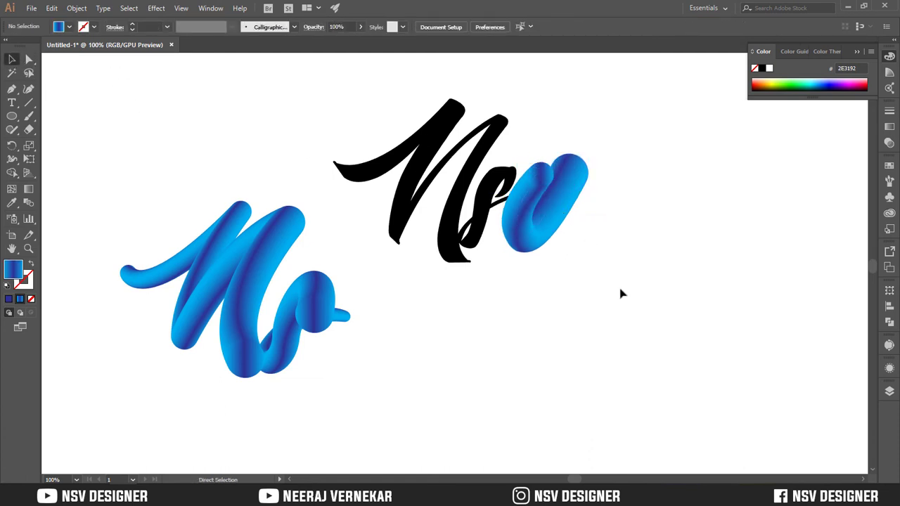
Try reducing the v tube's left-tip circle further to thin that end.
click(537, 181)
click(31, 60)
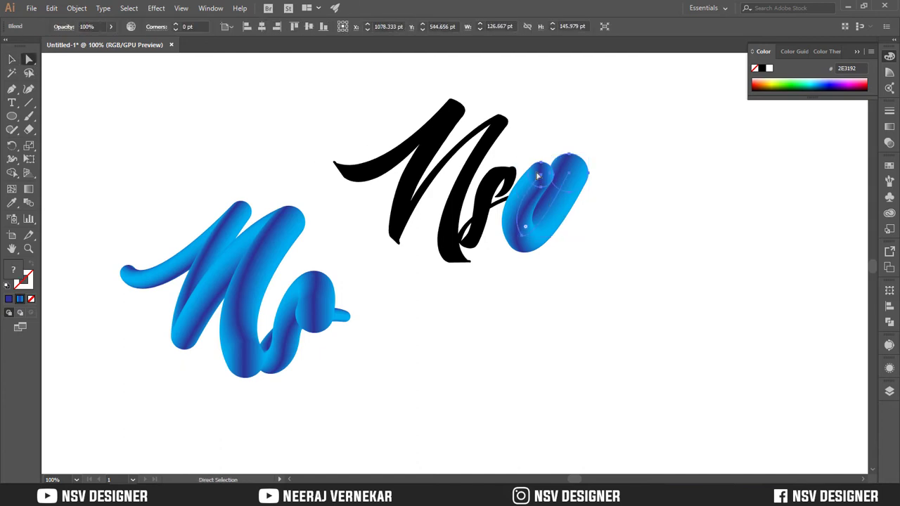
click(556, 194)
click(17, 60)
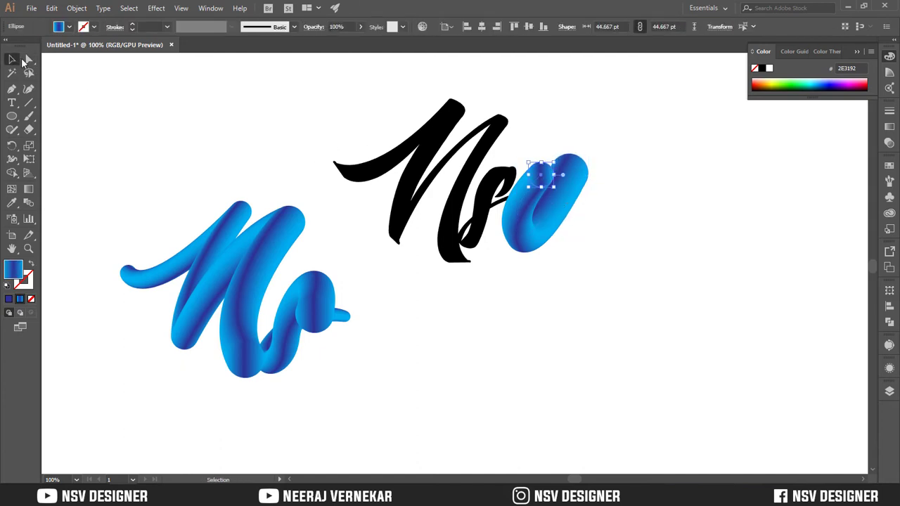
drag(561, 188, 548, 183)
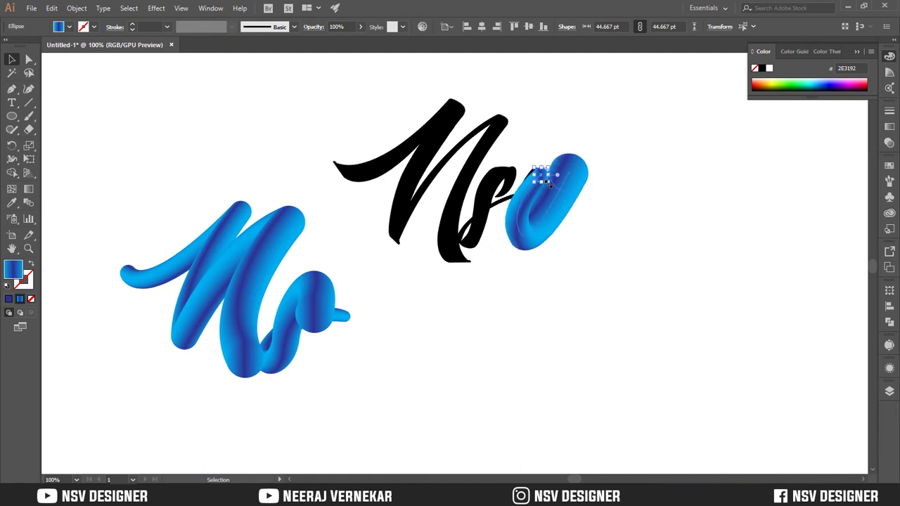
click(543, 135)
Undo the size changes made to the v tube's left-tip circle.
key(ctrl+z)
key(ctrl+z)
key(ctrl+z)
key(ctrl+z)
key(ctrl+z)
key(ctrl+z)
key(ctrl+z)
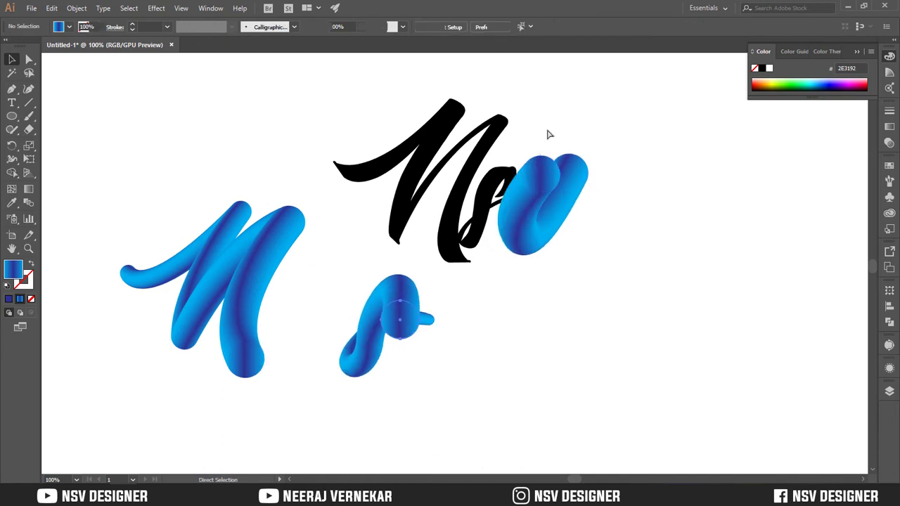
key(ctrl+z)
key(ctrl+z)
key(ctrl+z)
key(ctrl+z)
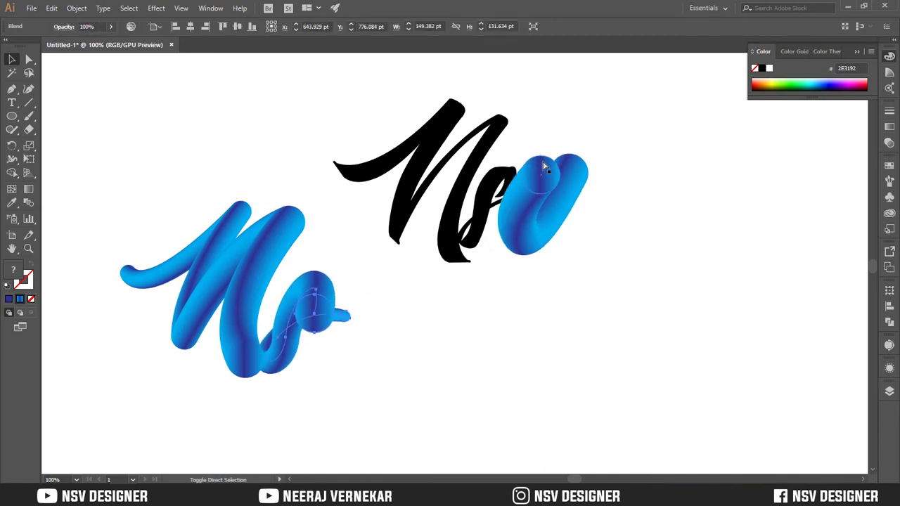
key(ctrl+z)
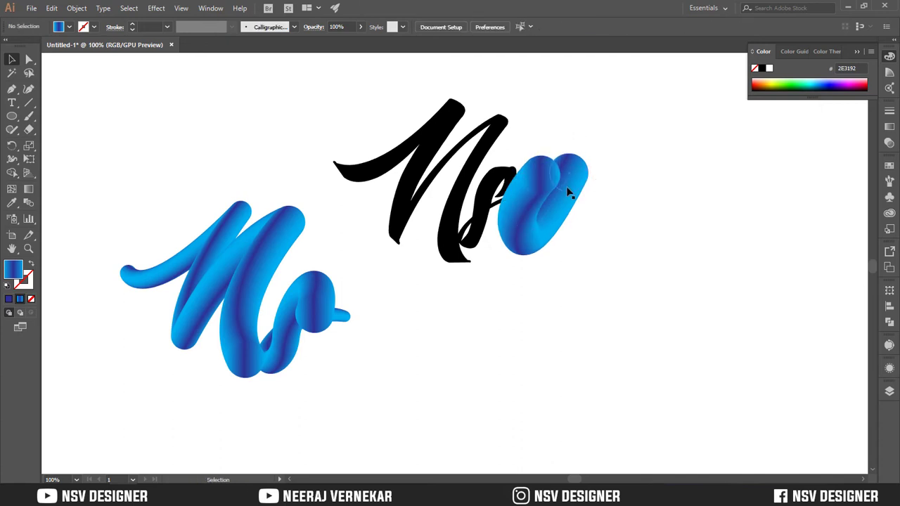
Isolate the v tube's blend, shrink its right-tip circle, and move the finished v tube beside the s tube.
click(569, 174)
click(584, 191)
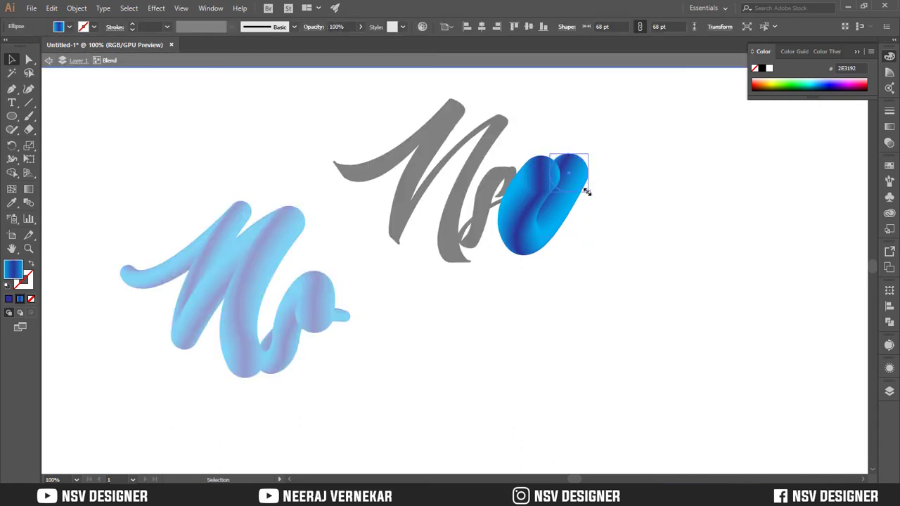
drag(587, 191, 576, 182)
click(593, 193)
double_click(591, 211)
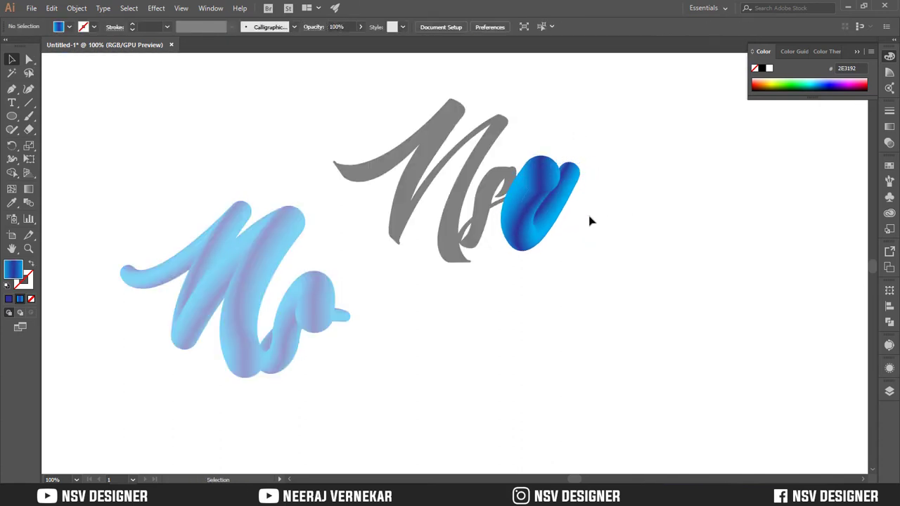
drag(547, 239, 353, 366)
click(431, 326)
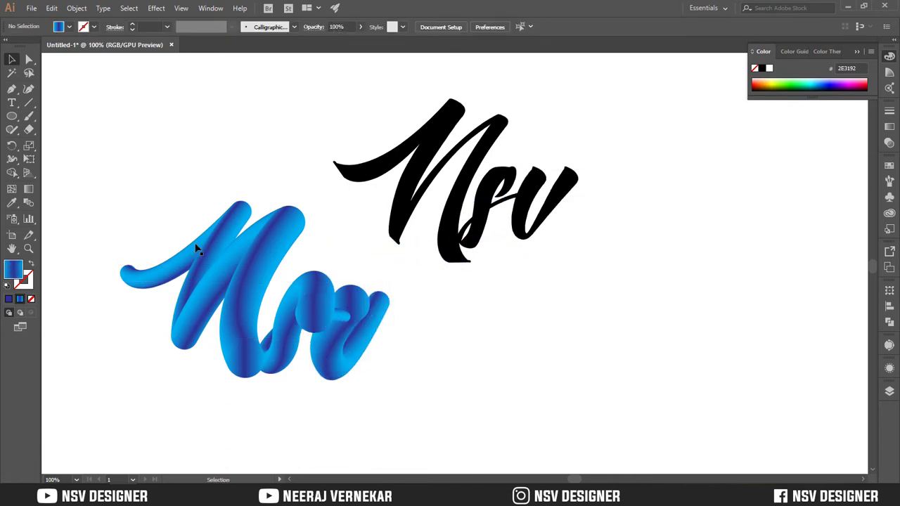
Delete the black Nsv reference lettering and move all the blue tube letters together to the middle of the artboard.
click(333, 124)
drag(406, 104, 603, 217)
key(Delete)
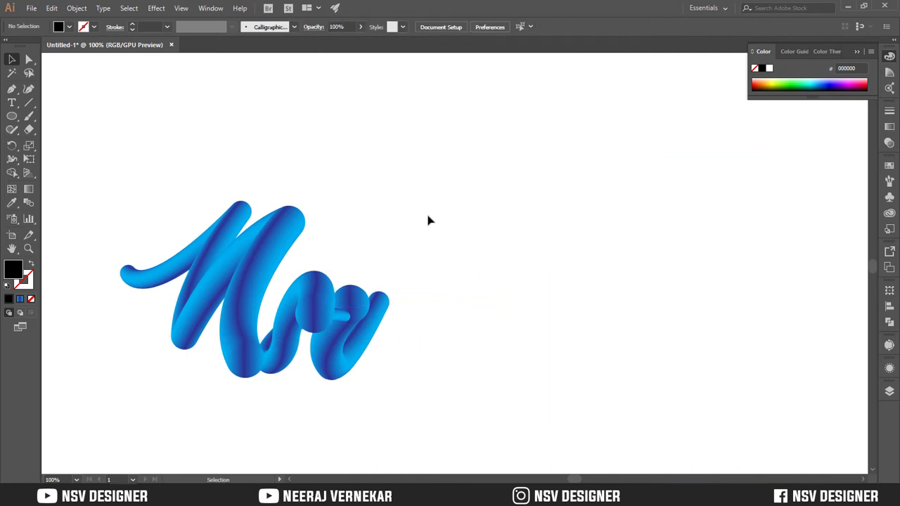
drag(160, 135, 476, 350)
drag(330, 322, 519, 255)
click(618, 168)
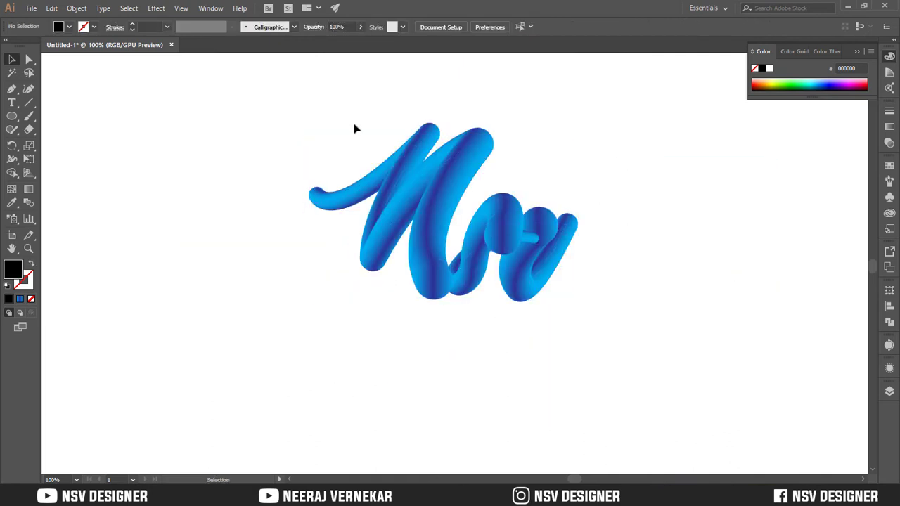
Rotate the whole tube lettering slightly counter-clockwise.
drag(354, 127, 601, 167)
drag(585, 131, 568, 113)
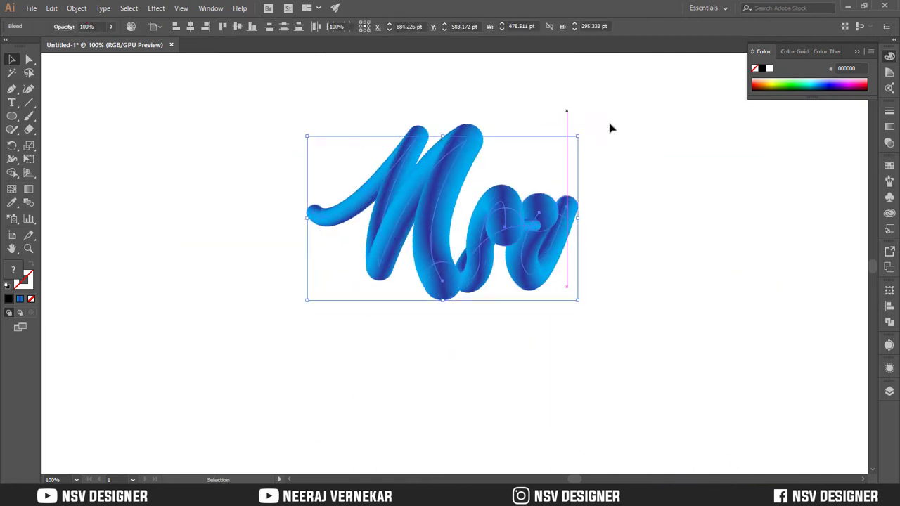
click(617, 148)
Move the s tube left so it overlaps the N tube and bring it to the front.
drag(512, 238, 488, 223)
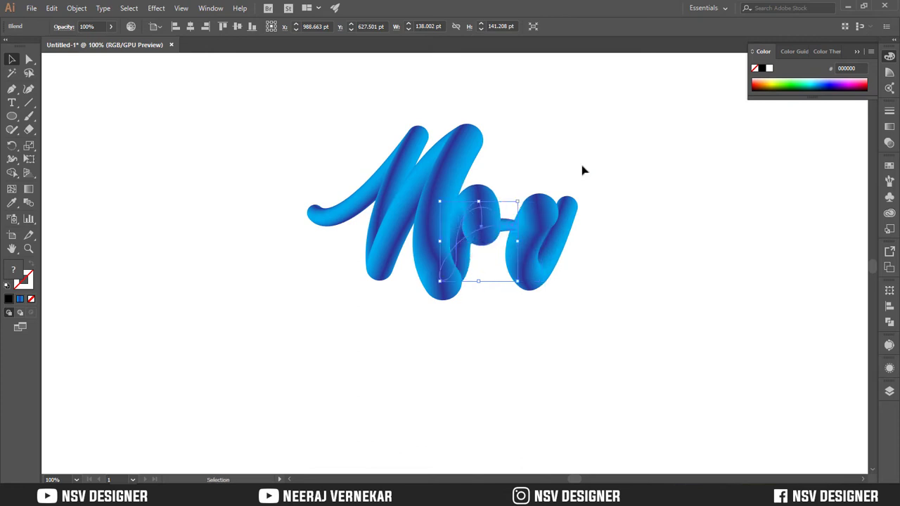
right_click(485, 224)
mouse_move(545, 319)
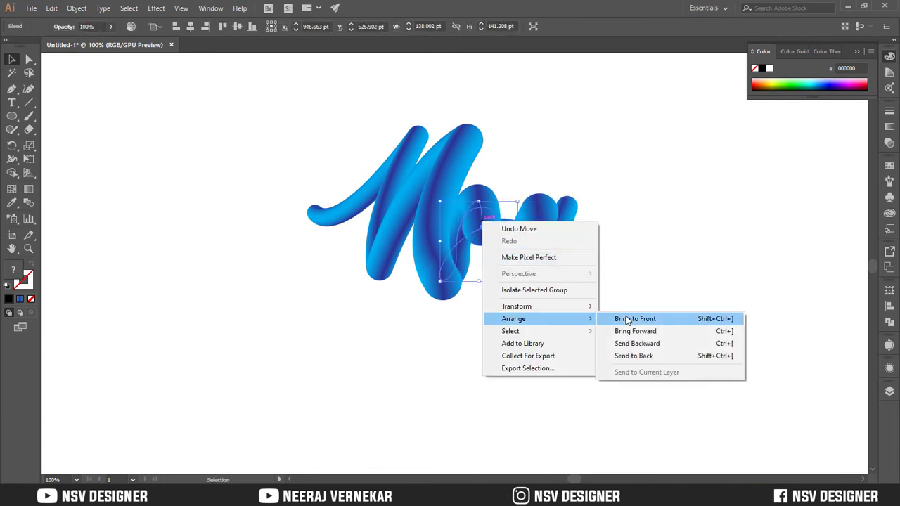
click(626, 317)
Tilt the s tube slightly counter-clockwise and nudge it into place against the base of the N.
drag(472, 242, 483, 246)
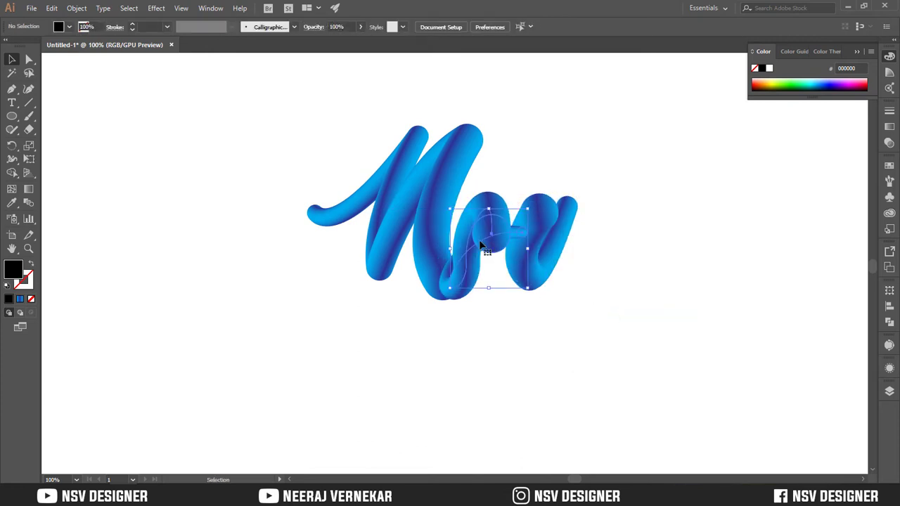
drag(532, 203, 518, 195)
click(519, 193)
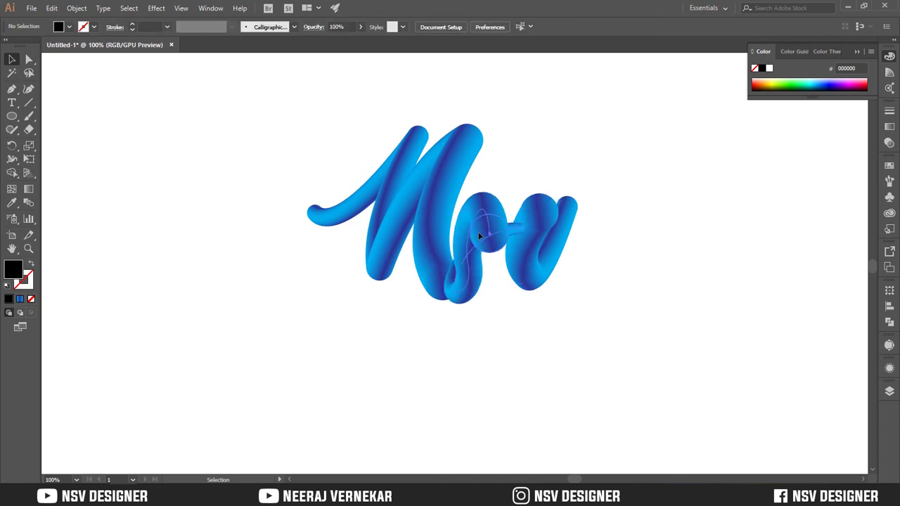
drag(480, 235, 474, 229)
Move the v tube left against the s tube, ending with a horizontal shift of about 19 pt to the left.
click(563, 224)
drag(563, 243, 544, 254)
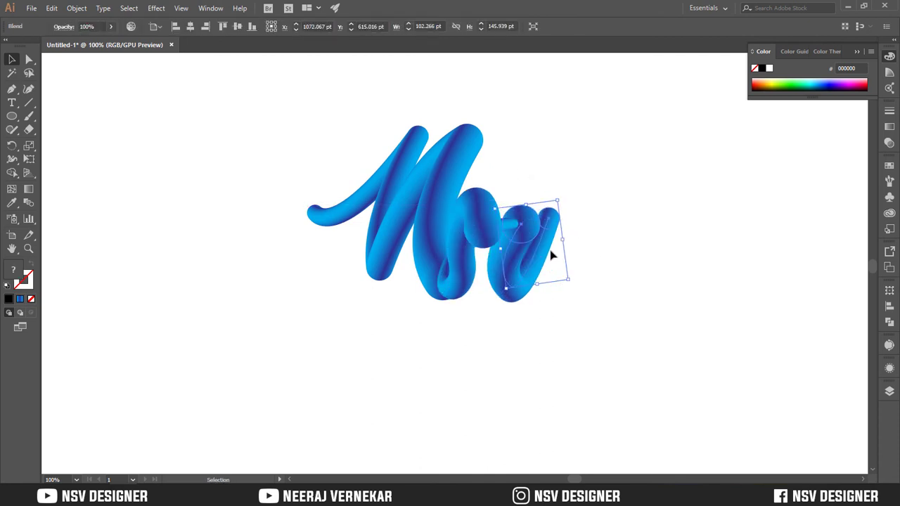
right_click(550, 250)
right_click(514, 301)
mouse_move(603, 398)
click(660, 398)
click(586, 312)
click(515, 294)
click(639, 265)
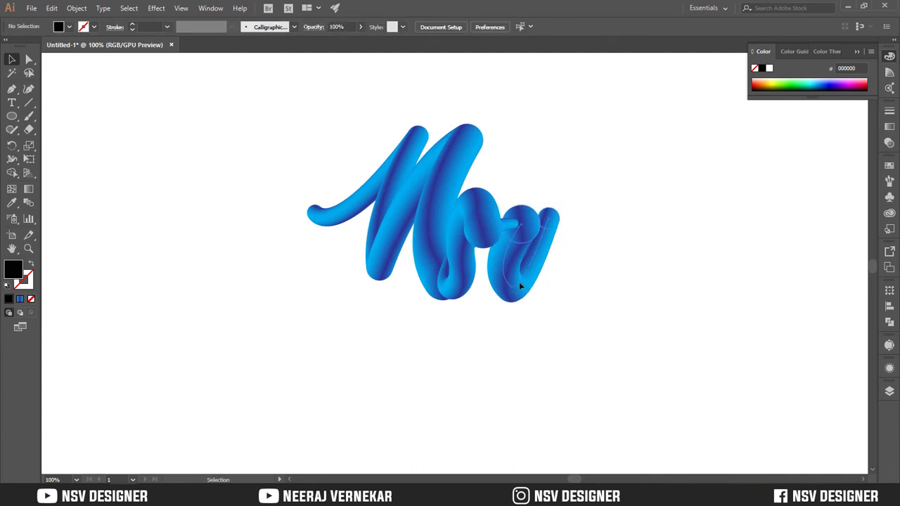
drag(518, 282, 592, 262)
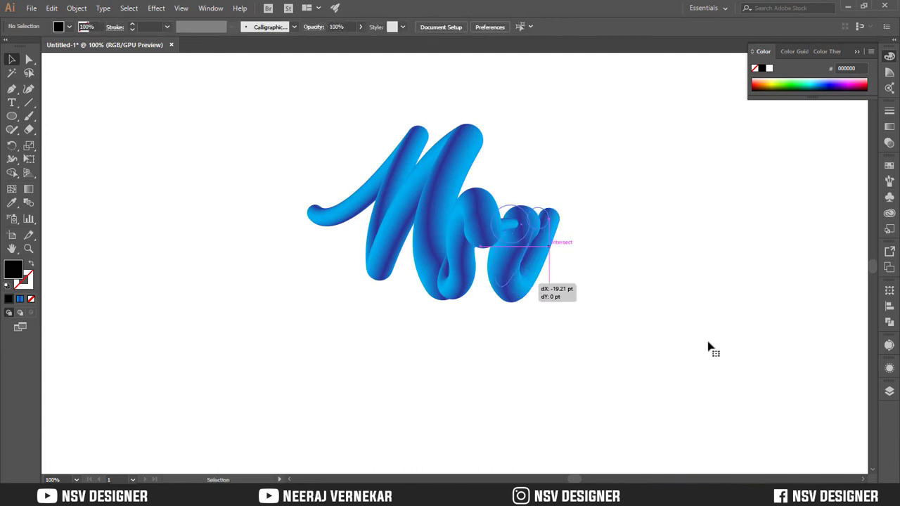
drag(708, 347, 721, 345)
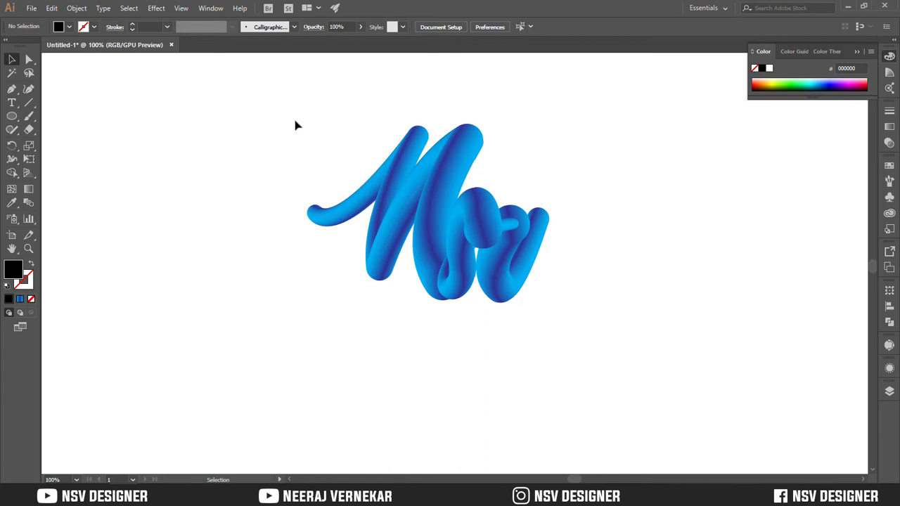
Recolor the lettering's light blue to cyan and nudge the whole lettering slightly up and to the left.
drag(296, 125, 558, 285)
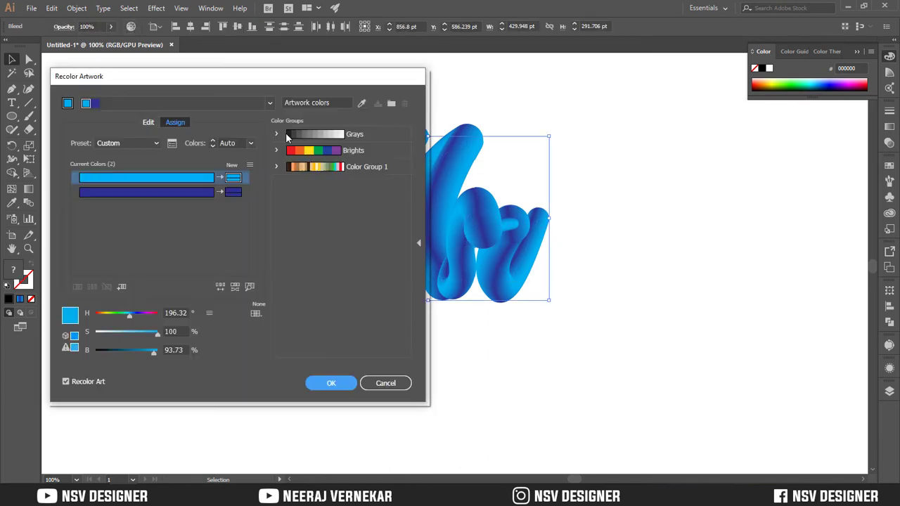
click(149, 123)
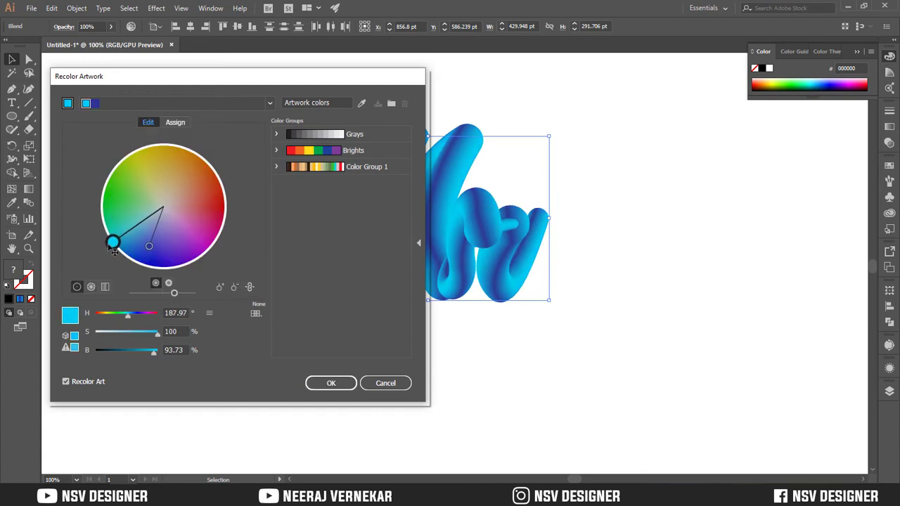
click(331, 382)
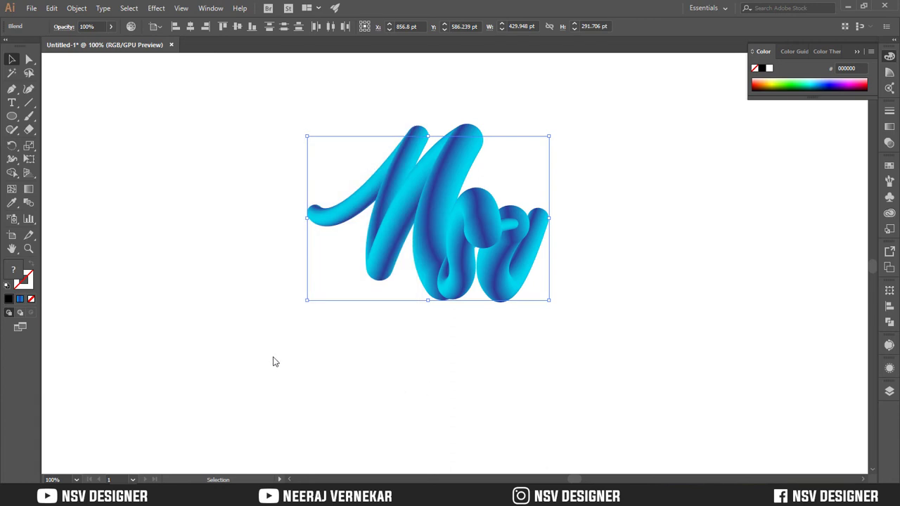
click(259, 140)
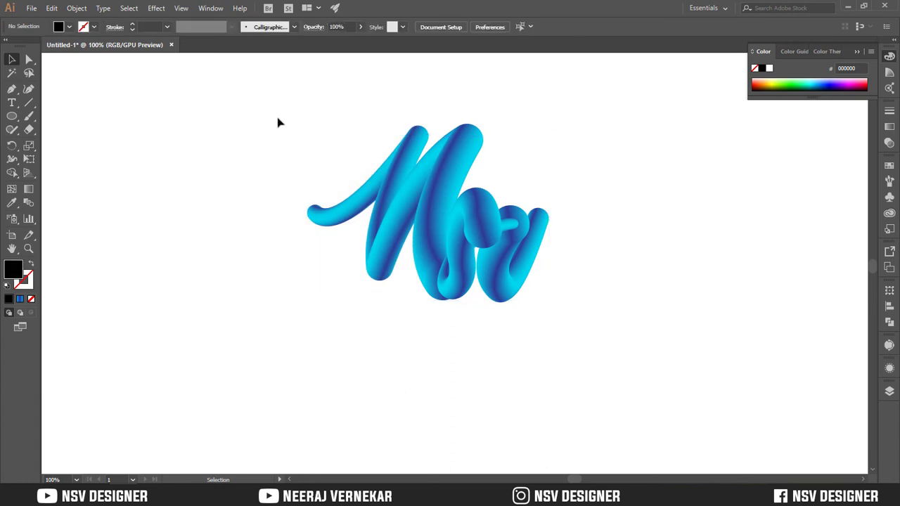
drag(292, 129, 566, 278)
drag(511, 257, 505, 249)
click(575, 232)
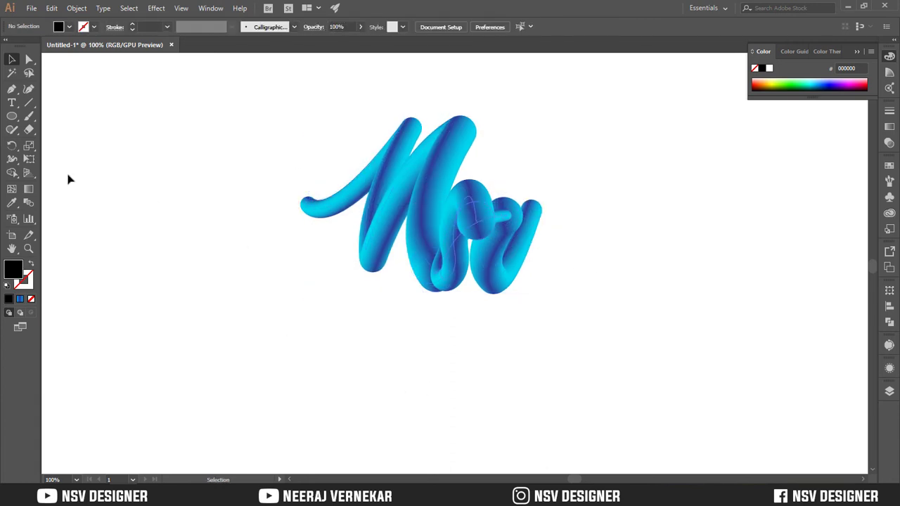
Add the text Designer in the Langoustine font, enlarge it across the base of the lettering, and tilt it slightly upward.
click(11, 103)
click(168, 337)
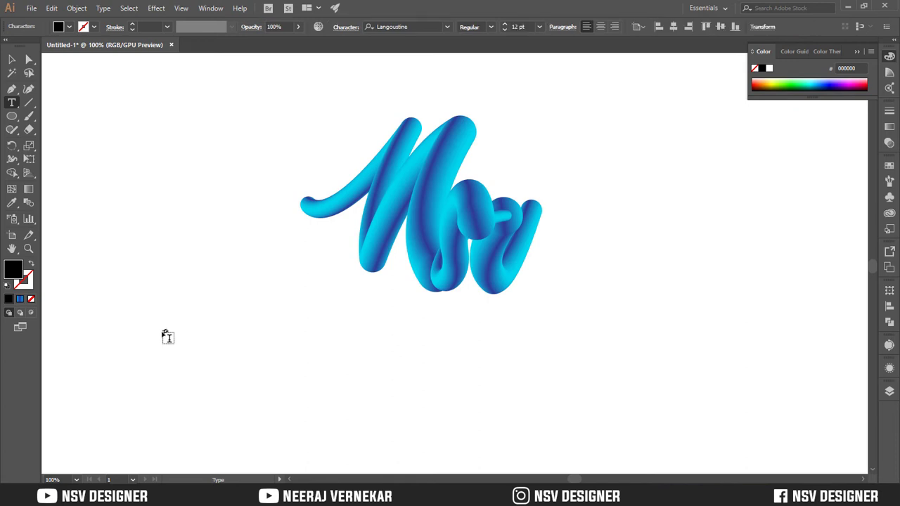
click(12, 60)
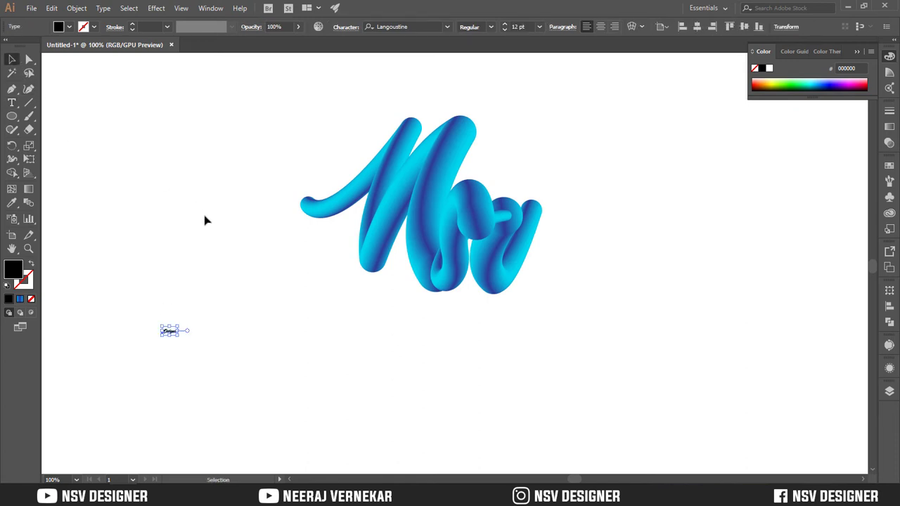
drag(181, 339, 483, 301)
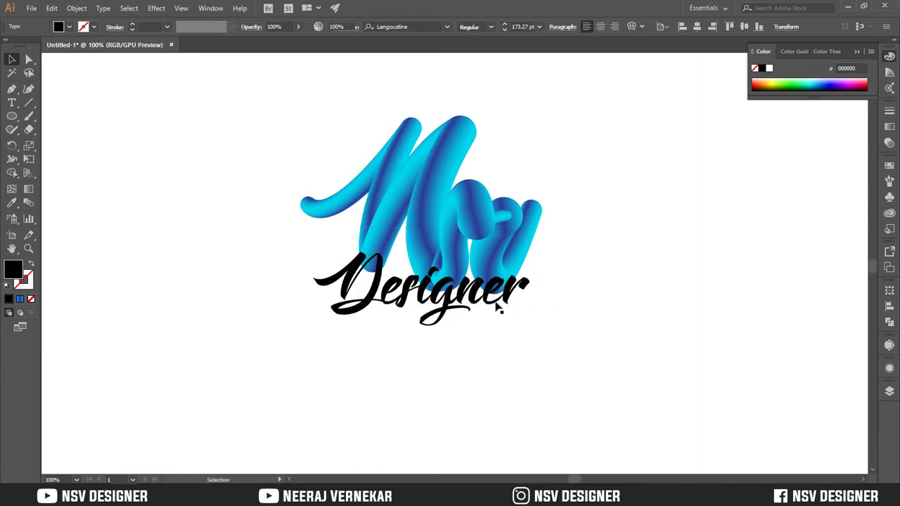
drag(533, 226, 570, 322)
Scale up the tube lettering and the Designer text together and position them centrally on the artboard.
click(280, 116)
drag(281, 99, 569, 309)
drag(517, 277, 541, 286)
click(674, 263)
key(ctrl+0)
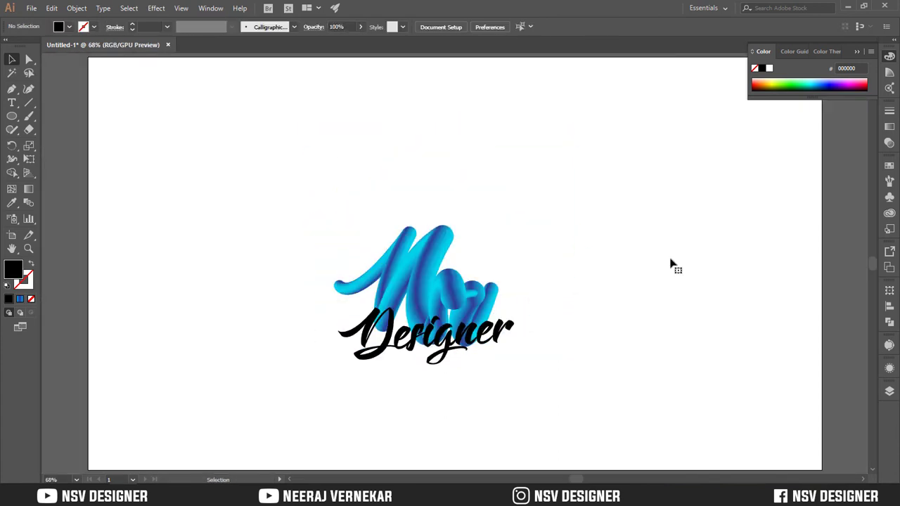
drag(338, 184, 576, 422)
click(602, 287)
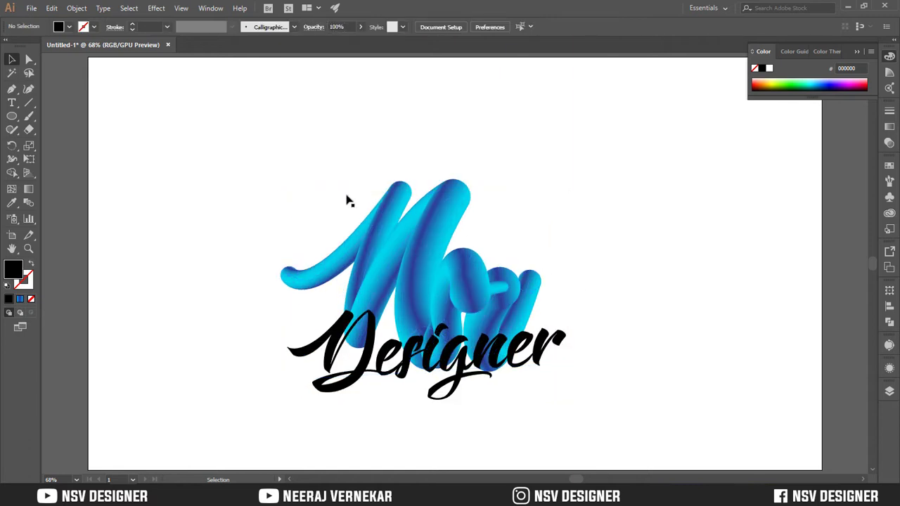
drag(294, 173, 505, 312)
click(694, 229)
click(482, 263)
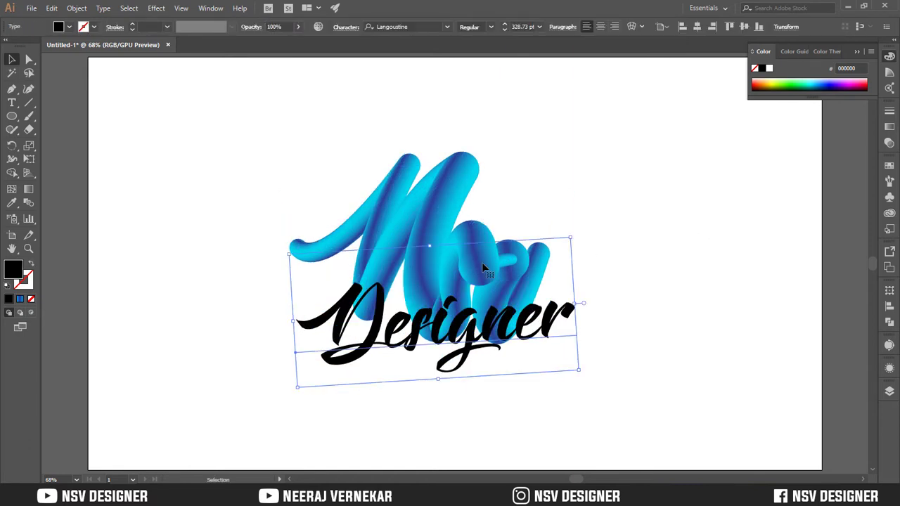
click(483, 221)
click(479, 227)
drag(522, 225, 613, 225)
key(ctrl+z)
Move the Designer text straight down so it sits clear below the tube lettering.
click(611, 213)
drag(495, 337, 495, 401)
click(571, 323)
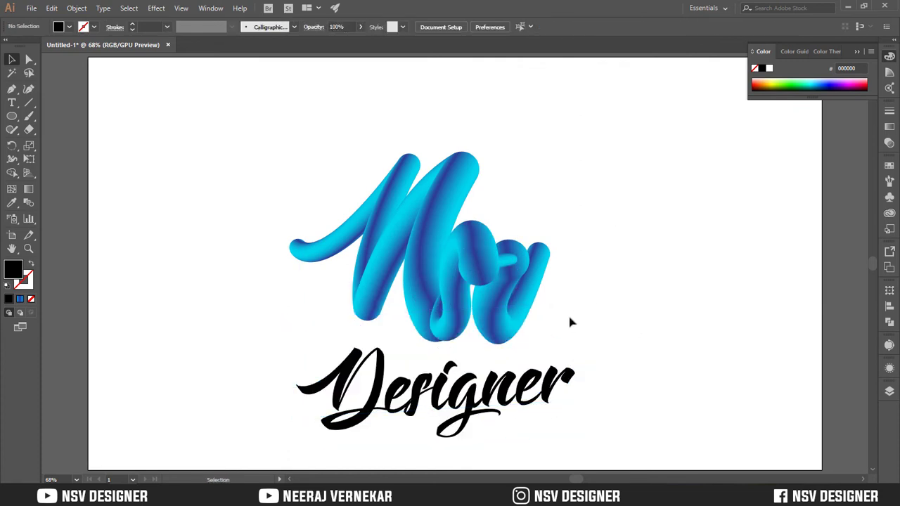
Shorten the s tube's crossbar by moving the end anchor point of its path slightly left.
click(515, 264)
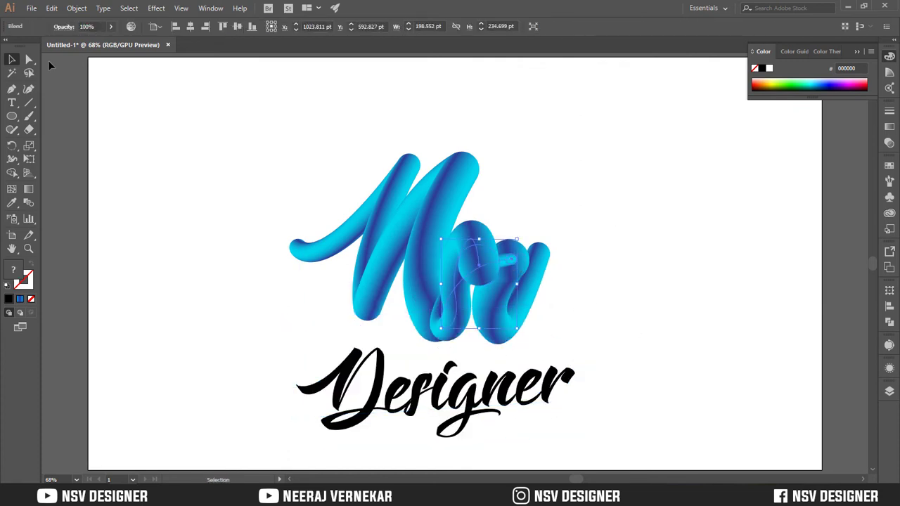
click(29, 59)
click(233, 141)
click(512, 259)
drag(514, 262, 510, 258)
Try reshaping the lower loop of the s tube by adjusting a curve handle on its path.
click(427, 342)
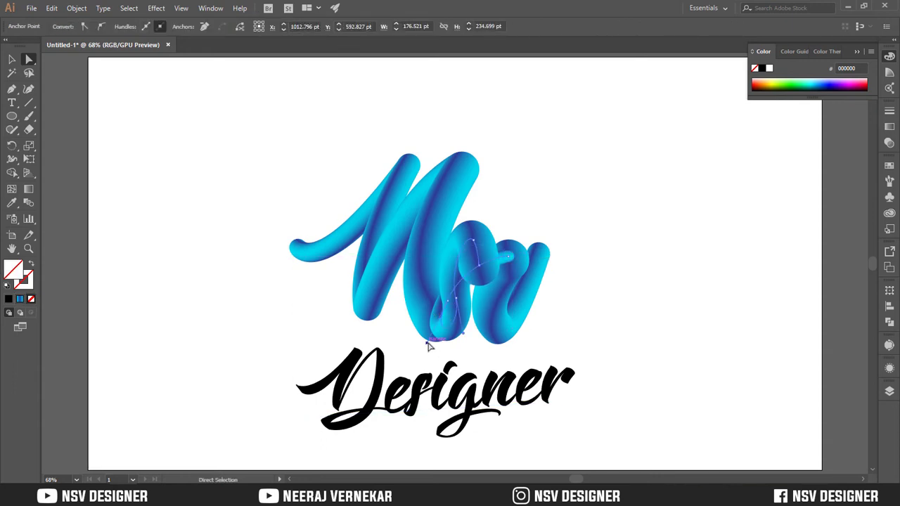
drag(412, 344, 450, 342)
click(450, 312)
key(ctrl+z)
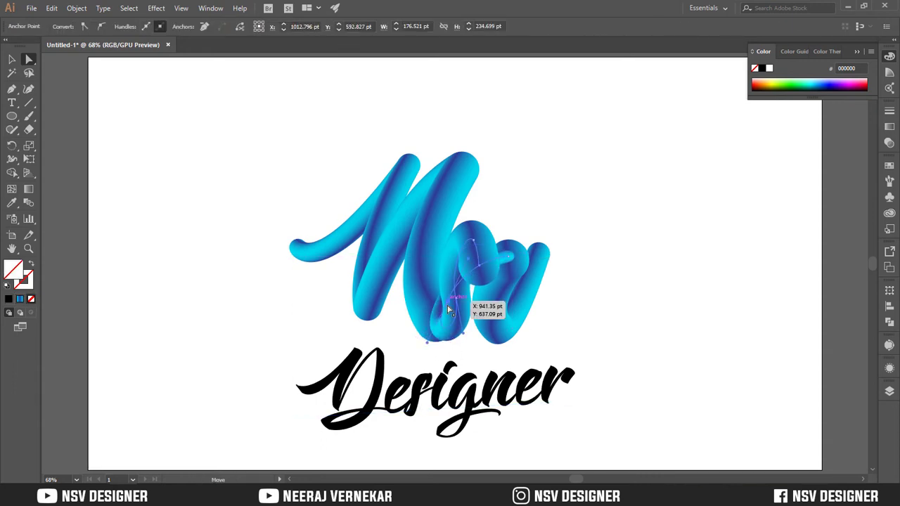
Widen the lower loop of the s tube by moving its path's lower-left anchor point to the left.
click(448, 301)
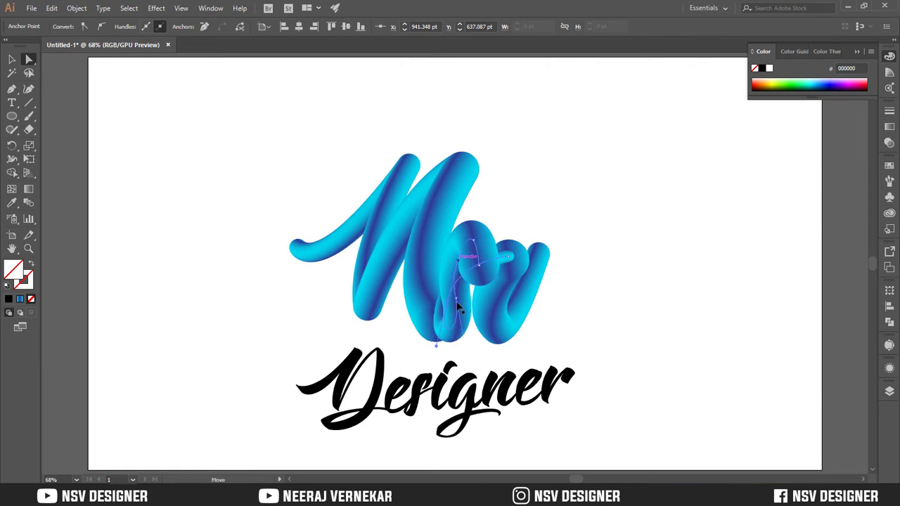
drag(450, 306, 435, 301)
click(576, 169)
Nudge the s tube and the v tube slightly to the right.
key(v)
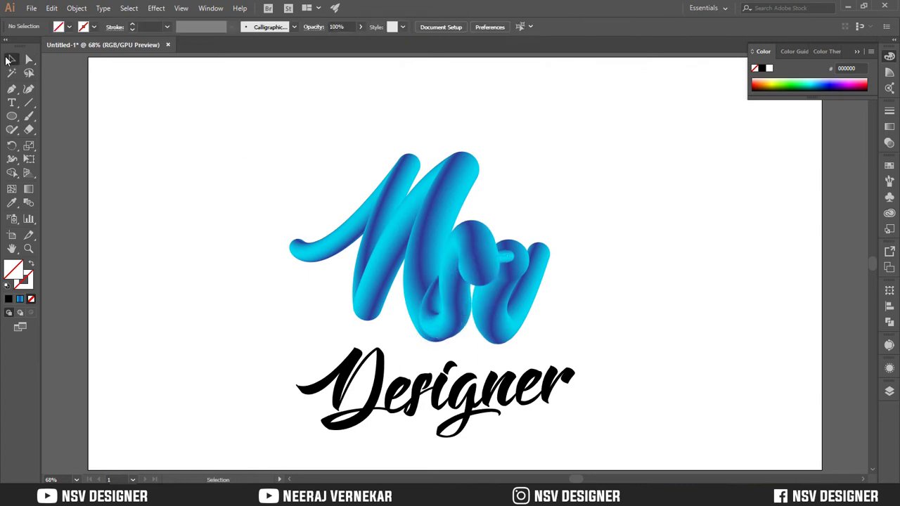
click(472, 237)
drag(472, 238, 553, 269)
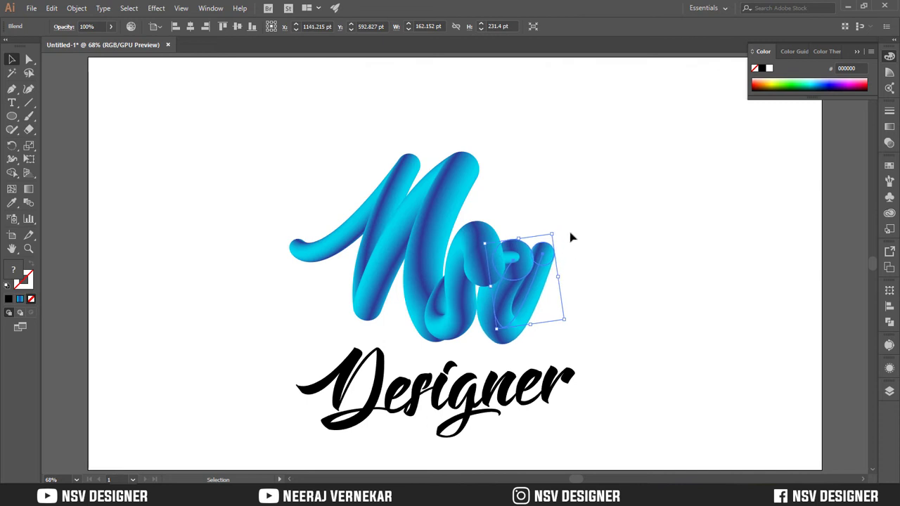
Shrink the circle at the v tube's right tip to taper that end.
click(559, 357)
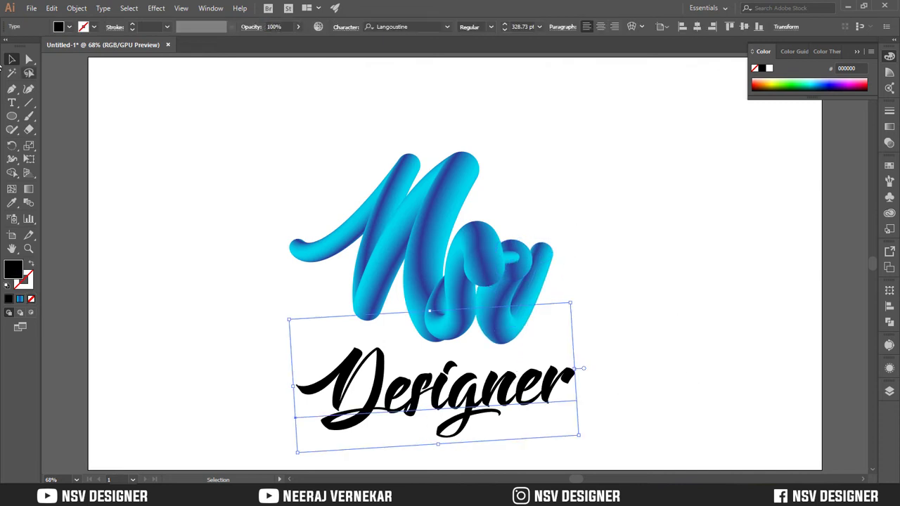
click(26, 61)
click(552, 258)
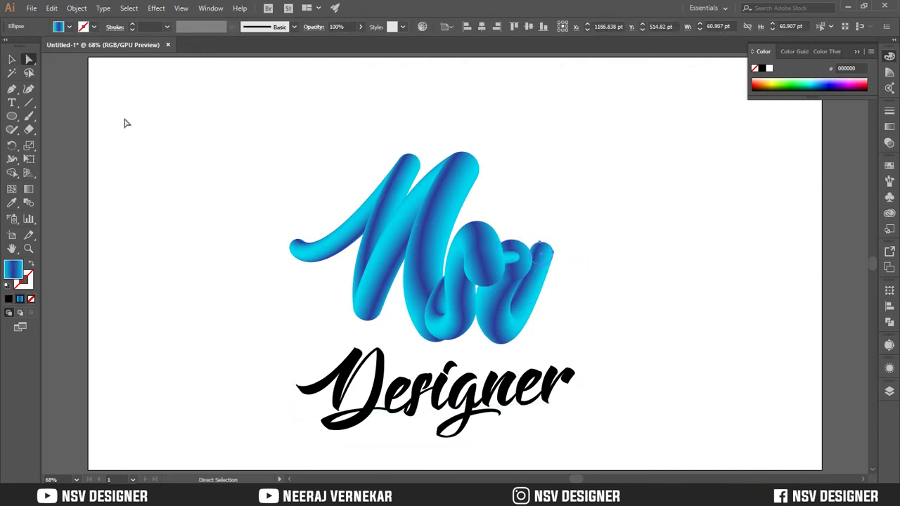
key(v)
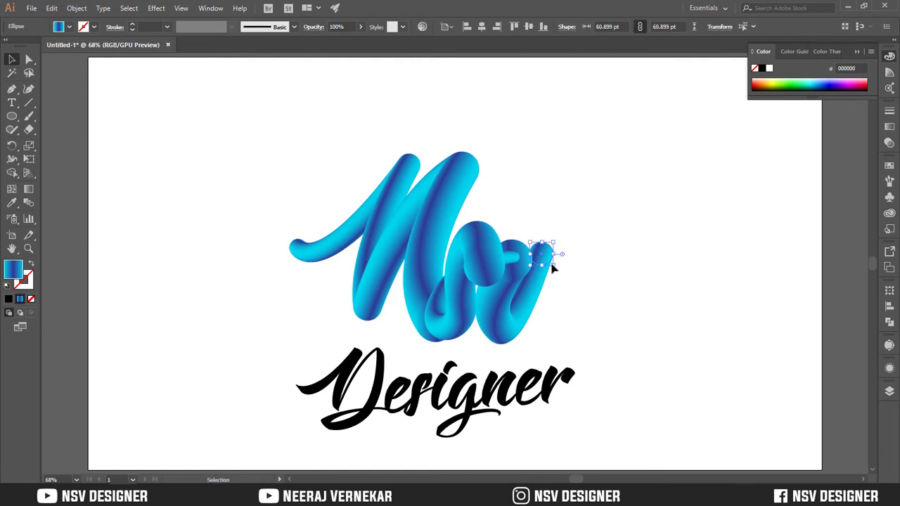
drag(554, 265, 551, 258)
click(583, 269)
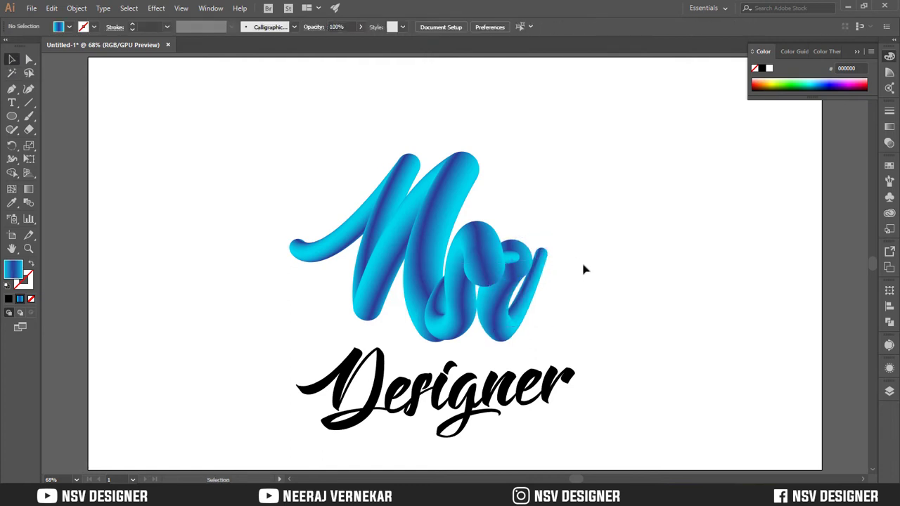
Shrink the circle at the left tip of the N tube to make that end slimmer.
key(ctrl+plus)
key(ctrl+plus)
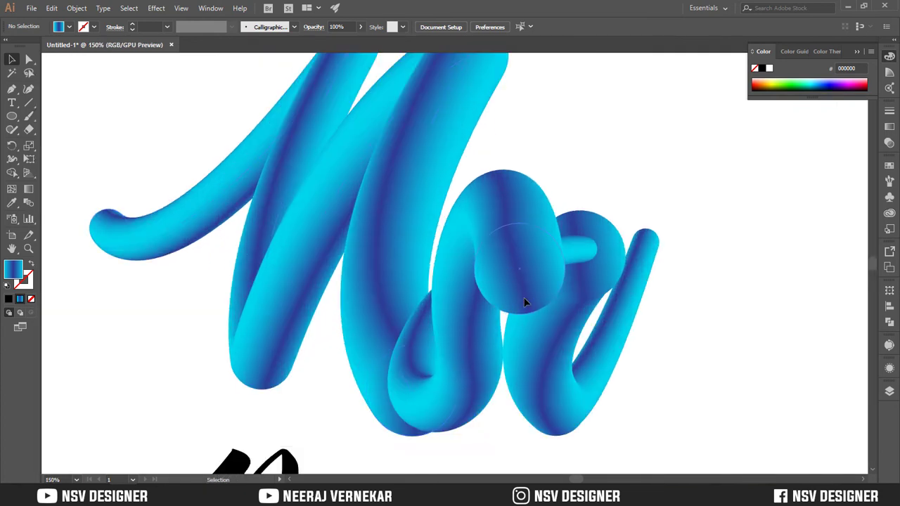
click(111, 232)
double_click(110, 232)
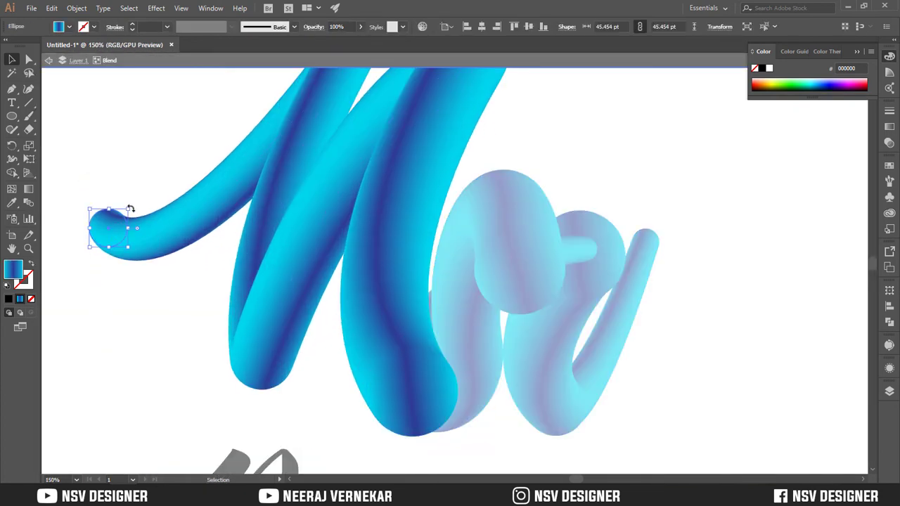
drag(127, 207, 124, 212)
click(155, 185)
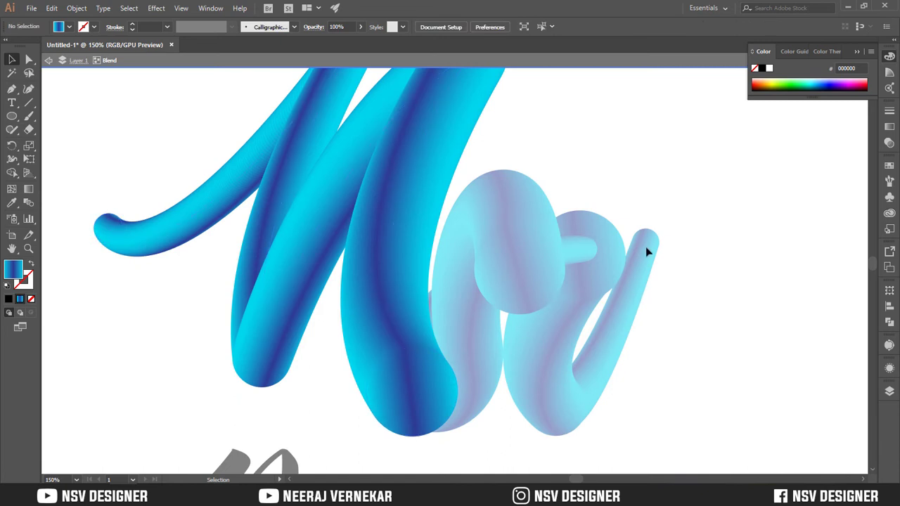
Shrink the small circle at the right tip of the s tube to taper that end further.
double_click(650, 232)
click(644, 240)
click(600, 314)
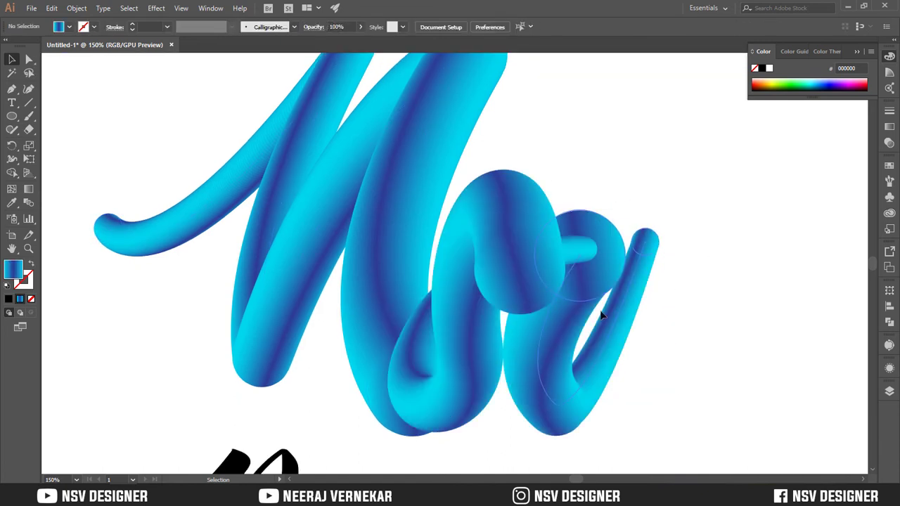
double_click(581, 244)
click(588, 252)
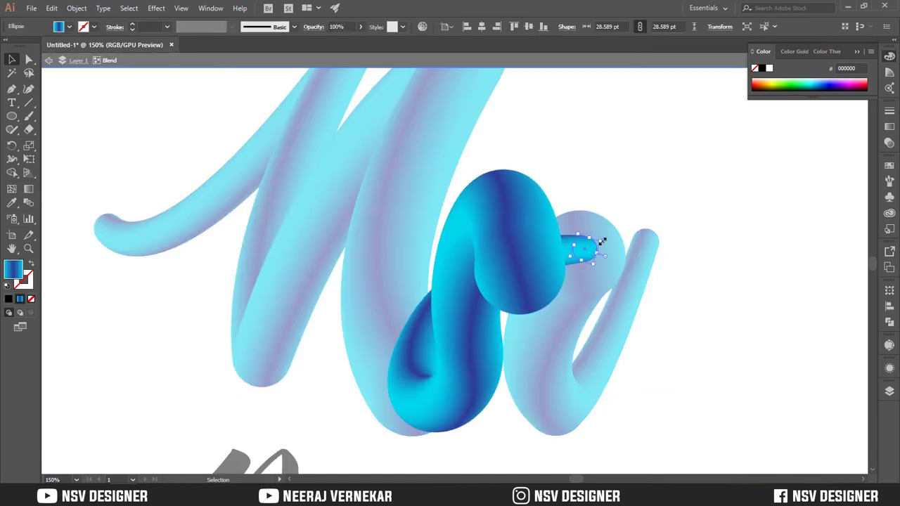
drag(602, 241, 595, 244)
double_click(626, 206)
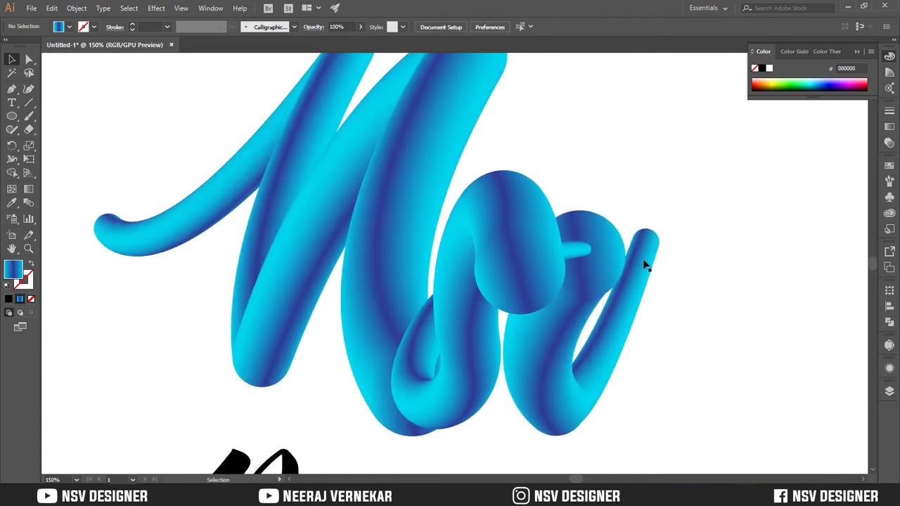
click(603, 286)
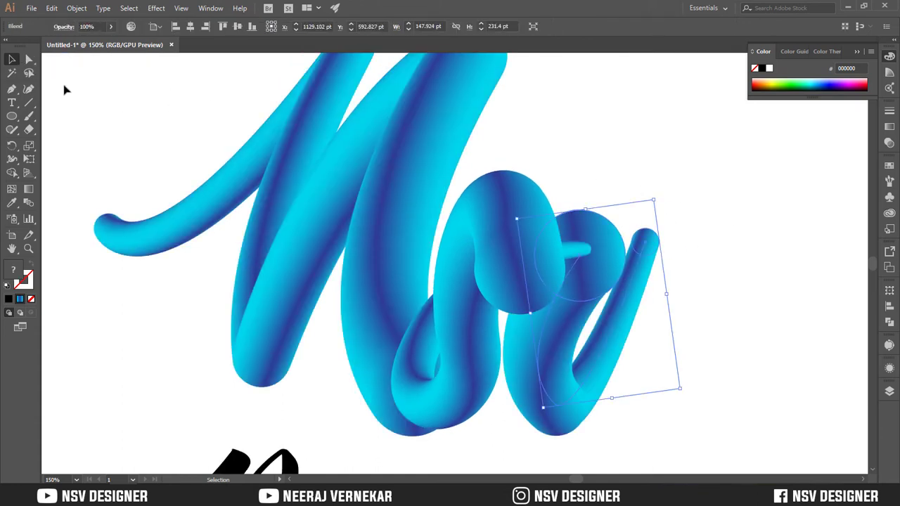
double_click(595, 233)
click(596, 233)
right_click(596, 233)
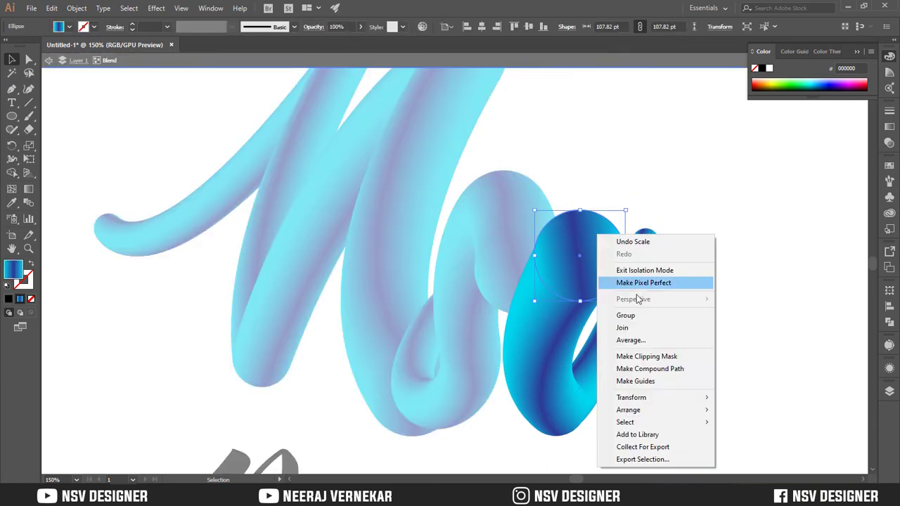
click(732, 411)
double_click(715, 316)
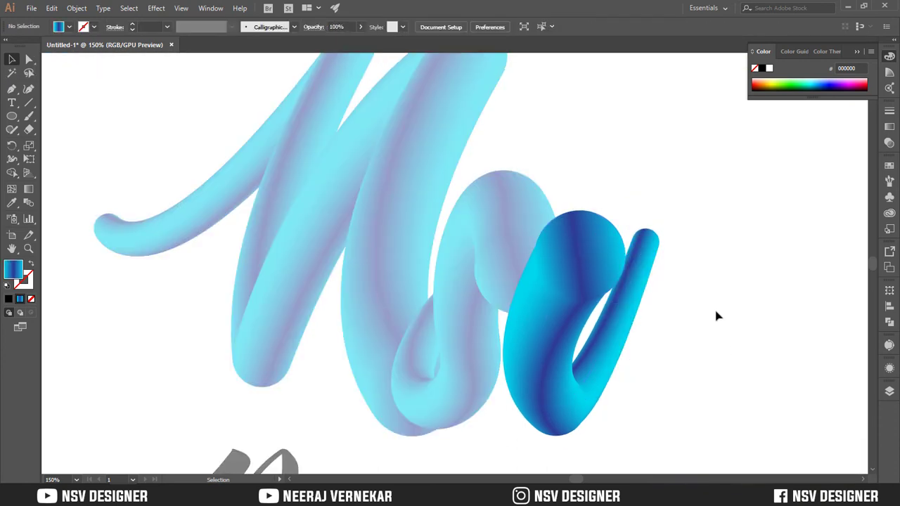
Move the Nsv lettering and the Designer text together slightly upward on the artboard.
key(ctrl+0)
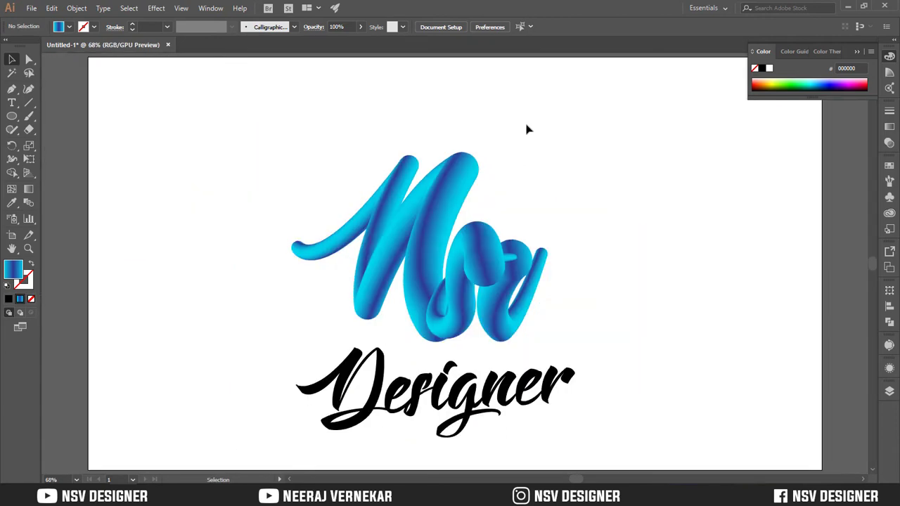
drag(279, 159, 570, 316)
drag(562, 290, 562, 273)
click(616, 225)
click(602, 261)
Nudge the Designer text slightly to the right beneath the Nsv lettering.
click(516, 366)
key(z)
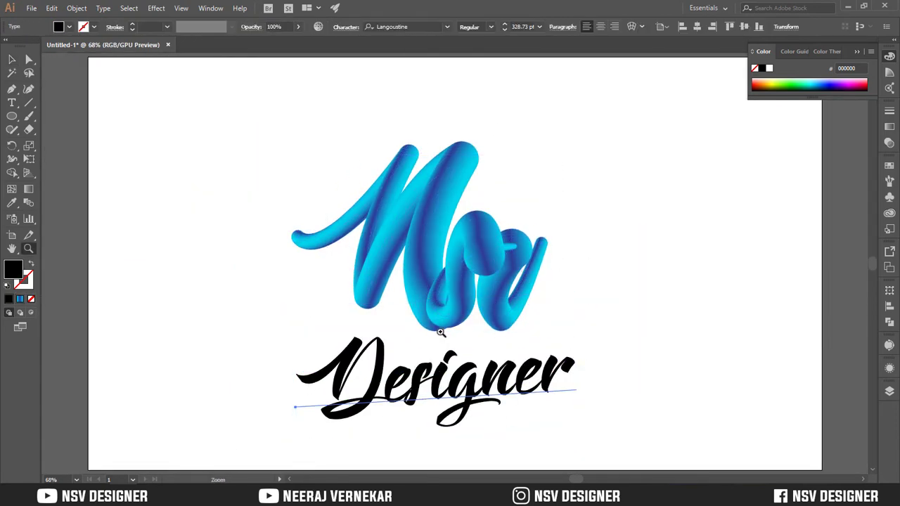
drag(457, 360, 679, 401)
drag(390, 350, 584, 260)
drag(406, 399, 484, 312)
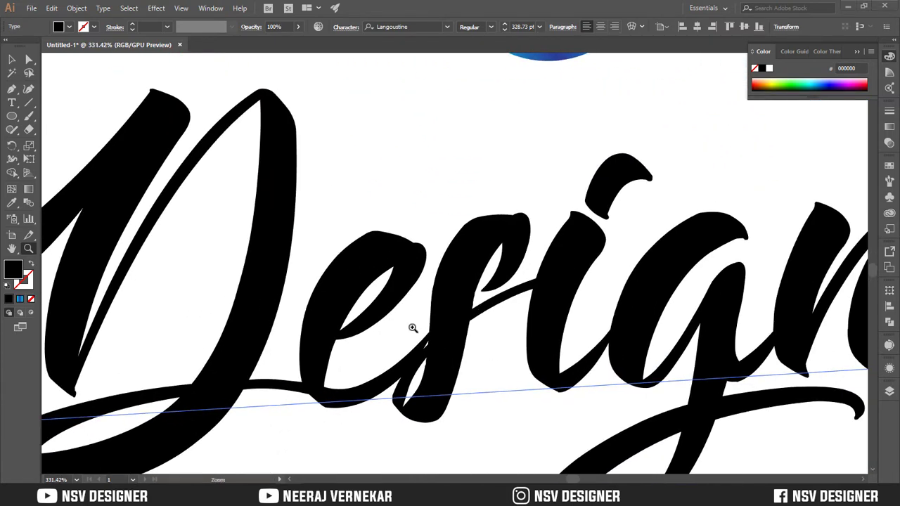
drag(382, 282, 316, 293)
drag(474, 247, 450, 301)
drag(299, 294, 359, 293)
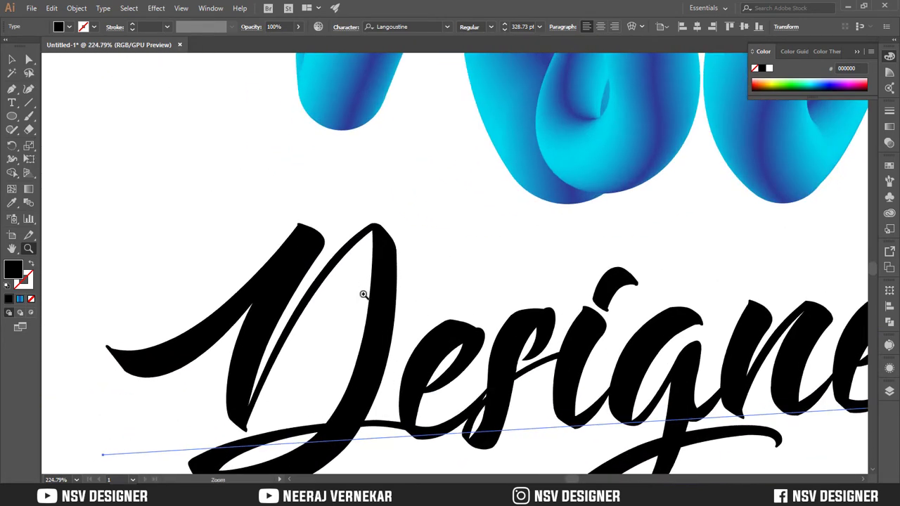
key(p)
key(v)
key(Right)
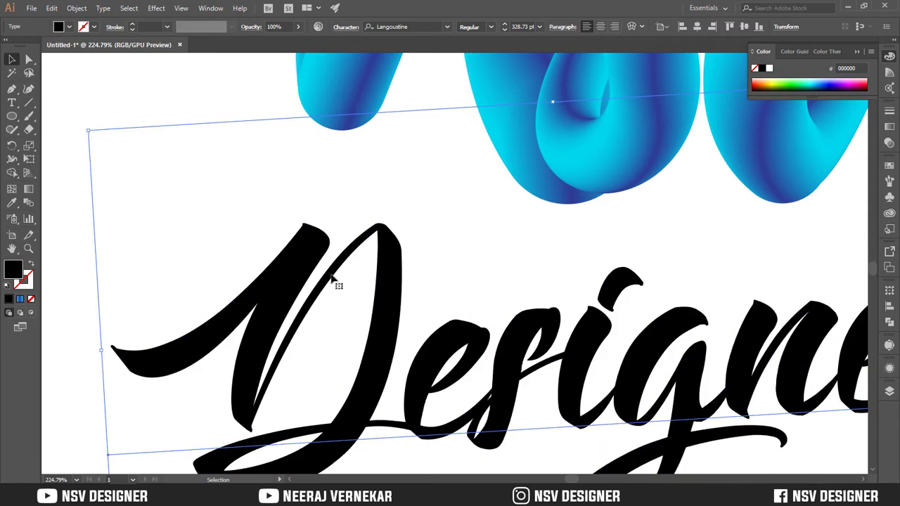
scroll(197, 231, down, 1)
click(82, 181)
key(ctrl+0)
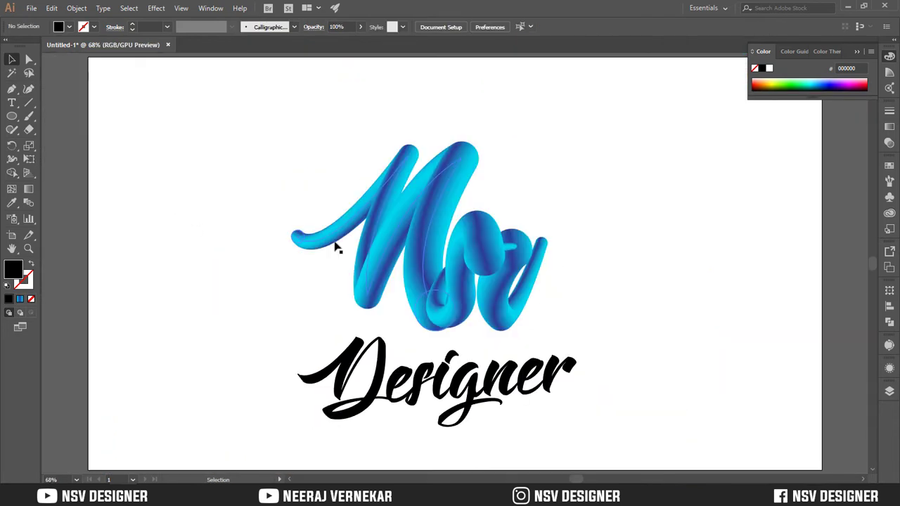
Draw a curved path with the Pen tool just inside the upper edge of the D's left swash.
scroll(322, 272, up, 5)
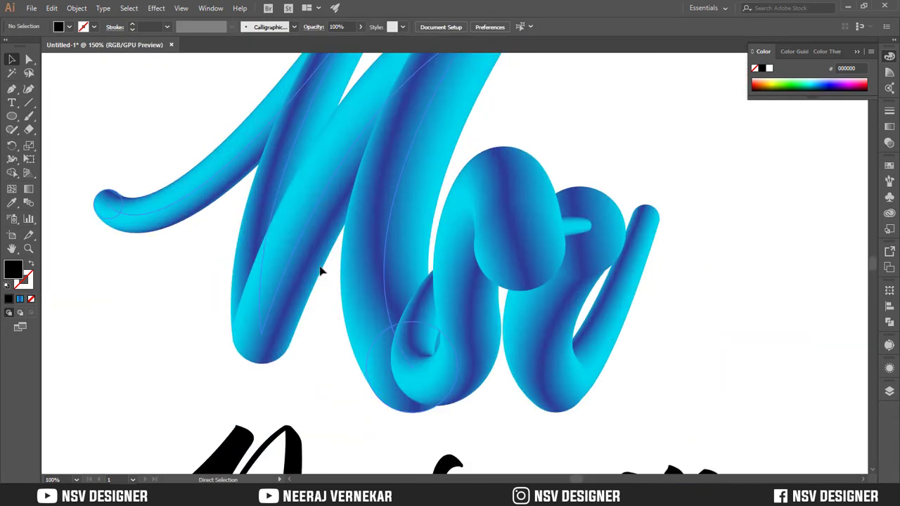
scroll(378, 287, down, 6)
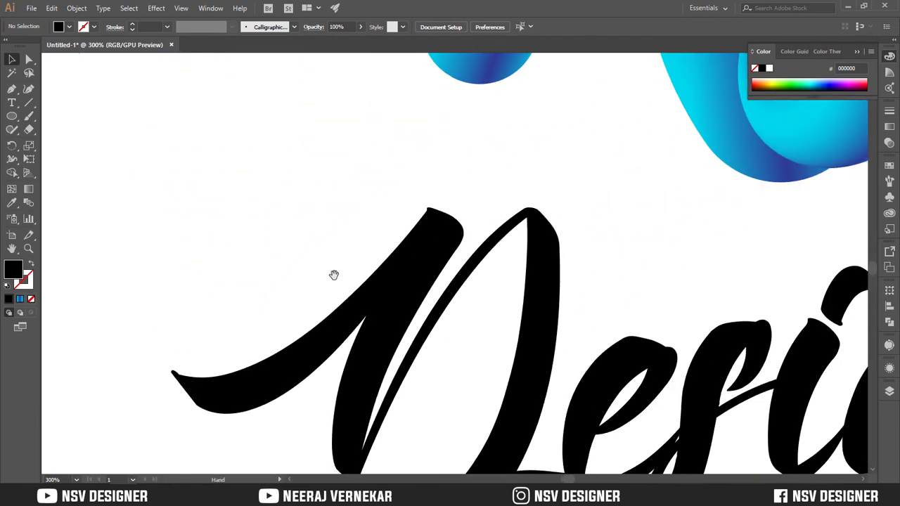
key(p)
mouse_move(211, 372)
mouse_down()
mouse_move(380, 290)
mouse_move(485, 181)
mouse_move(479, 183)
mouse_up()
click(12, 59)
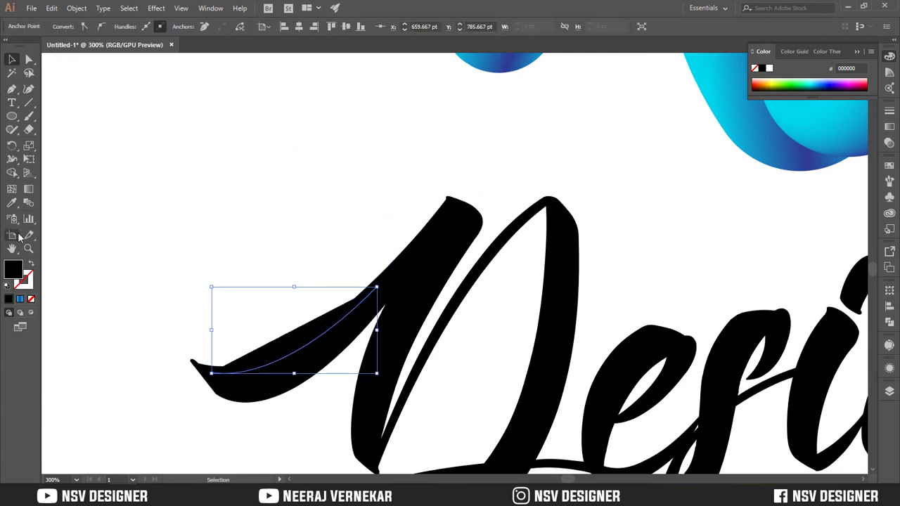
Give the swash path no fill and a near-white FCFCFC stroke.
click(31, 267)
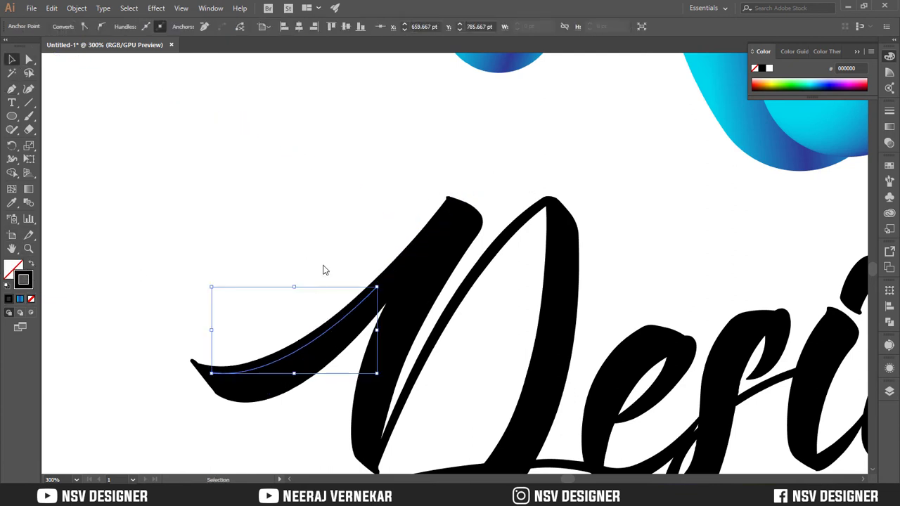
double_click(771, 68)
drag(613, 168, 597, 160)
click(846, 164)
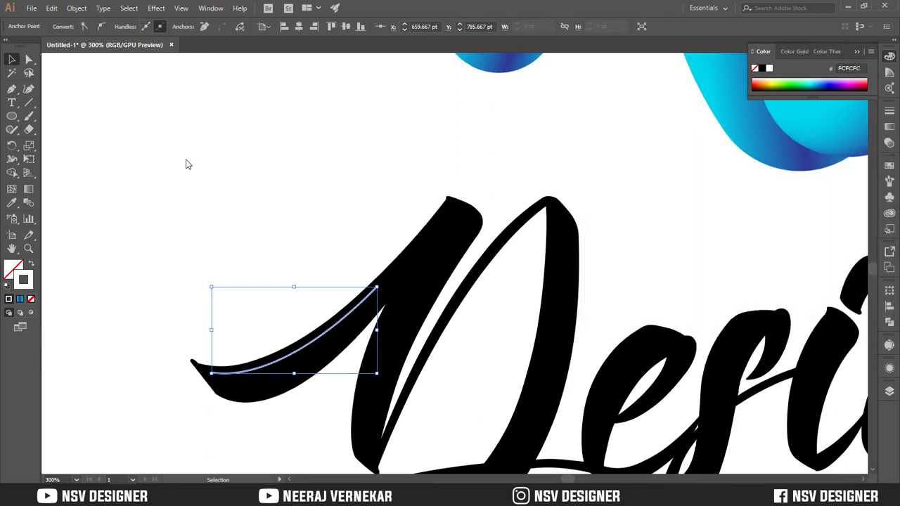
Apply the lens-shaped width profile to the swash highlight so its stroke tapers at both ends.
click(201, 149)
click(322, 331)
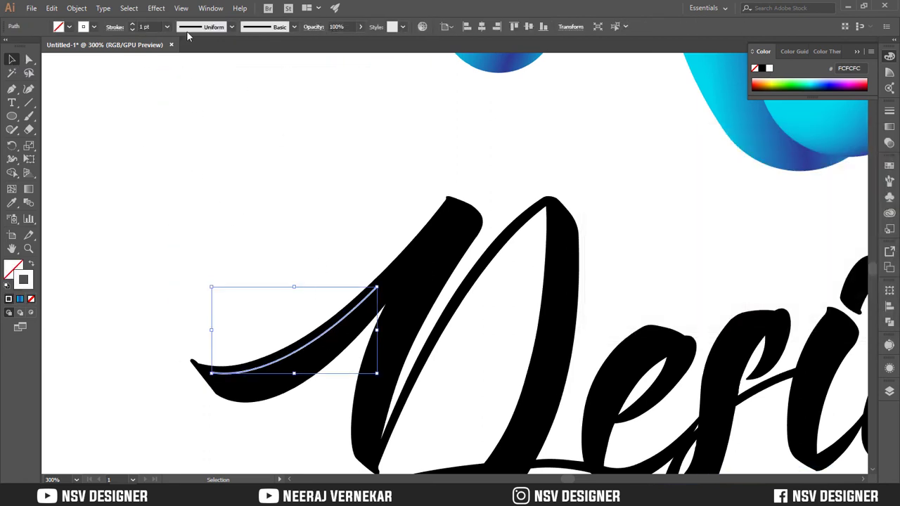
click(195, 28)
click(200, 64)
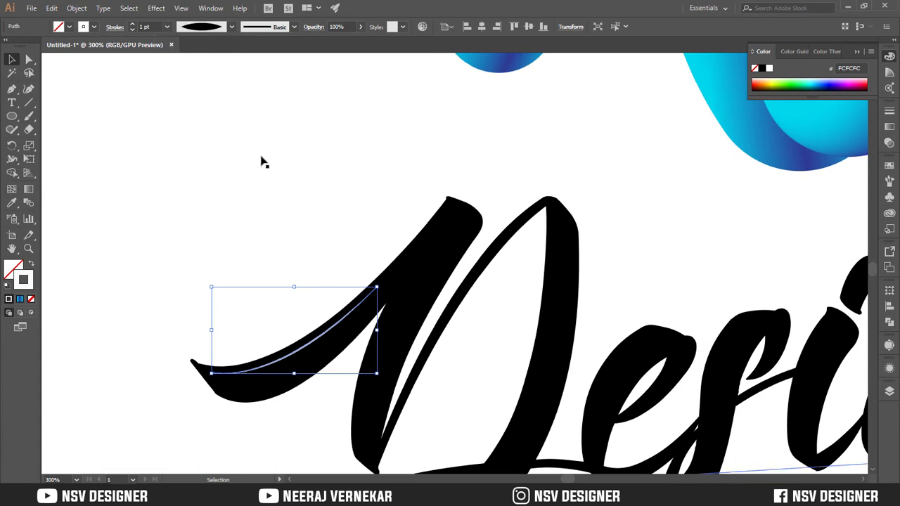
click(257, 174)
Draw a short curved path with the Pen tool along the lower edge of the D's left swash.
key(p)
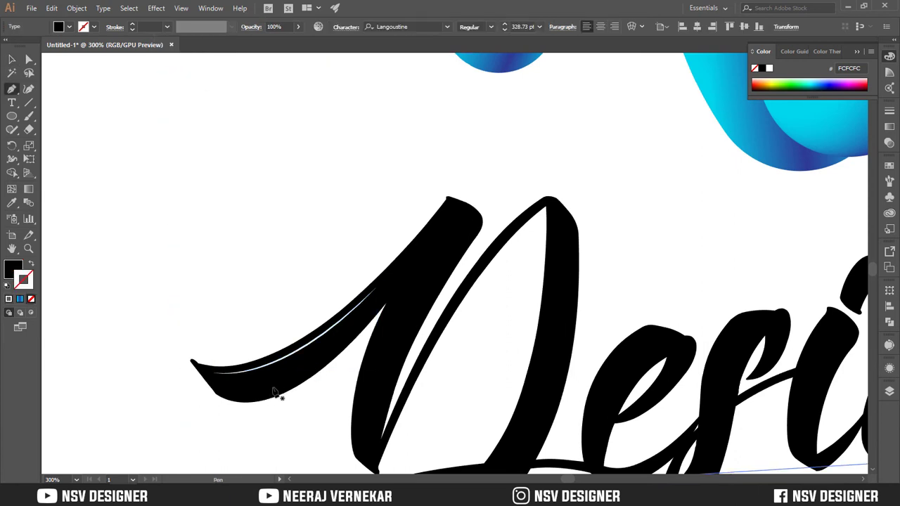
click(220, 388)
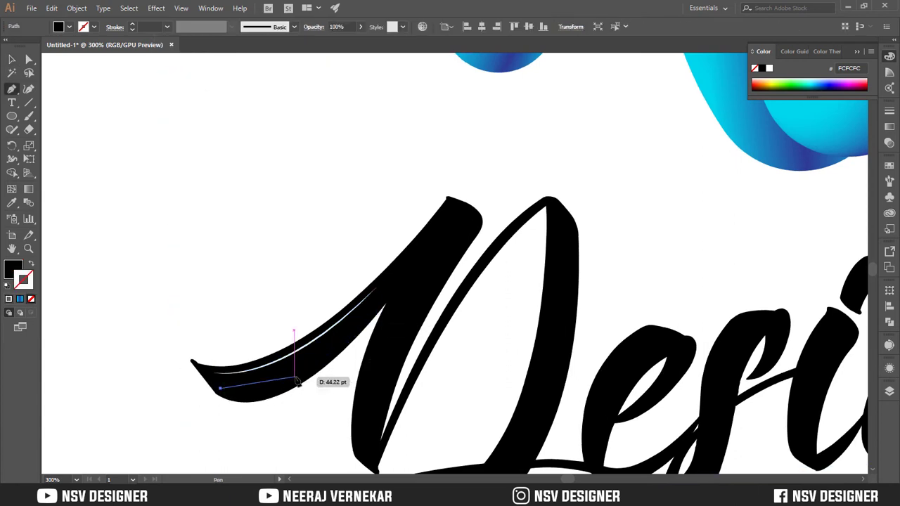
drag(294, 379, 329, 347)
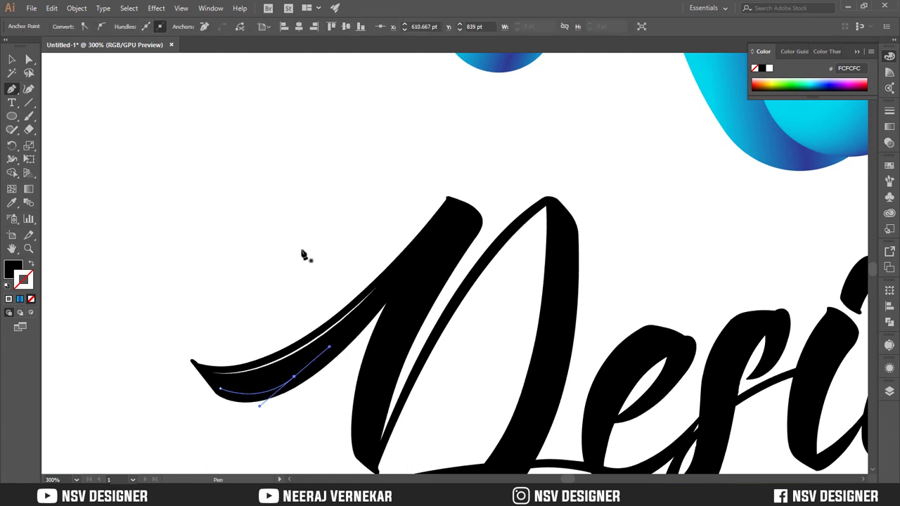
key(v)
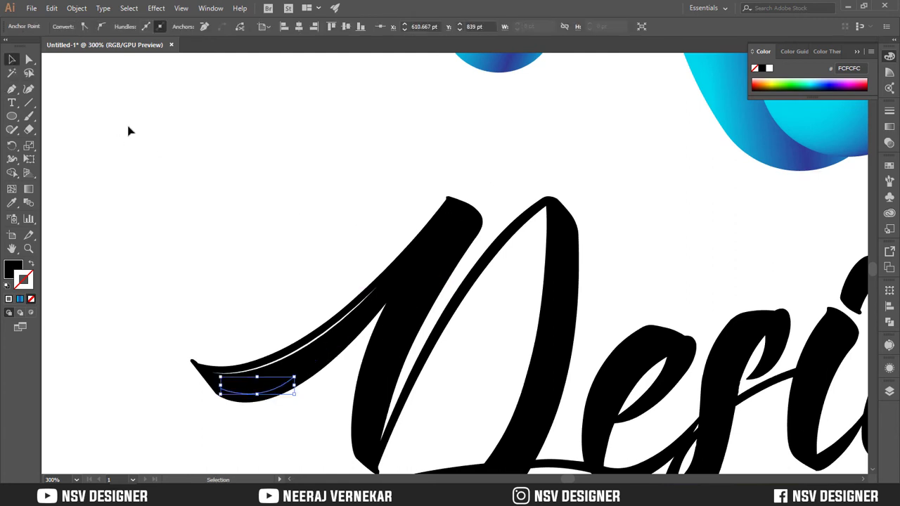
Copy the white stroke appearance from the upper swash highlight onto the short lower path.
key(i)
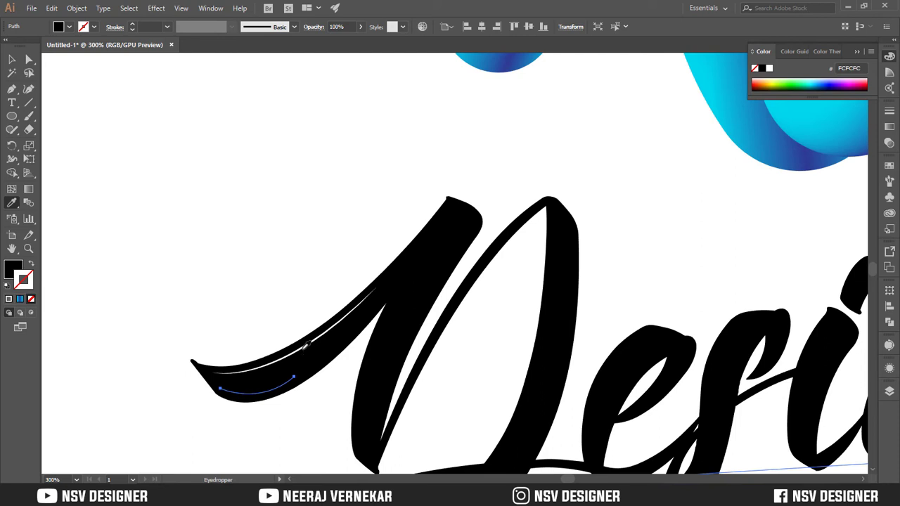
click(304, 347)
key(v)
click(315, 301)
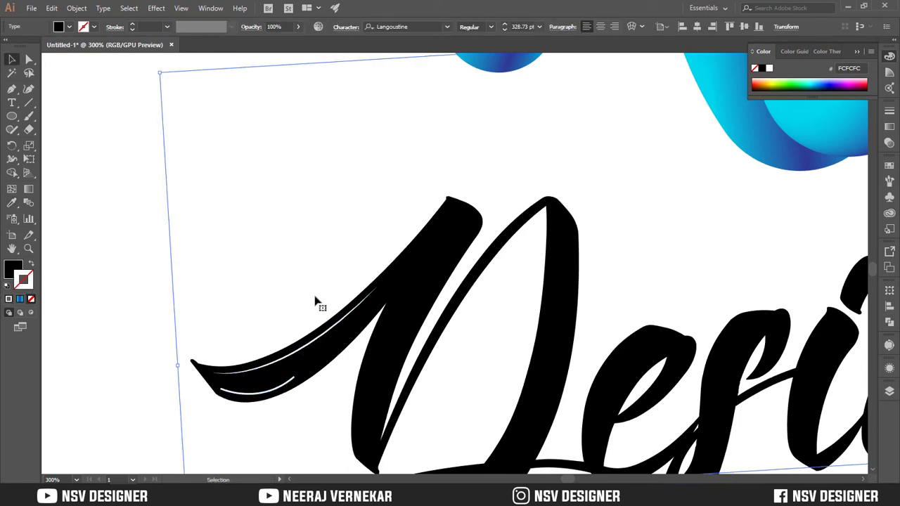
click(362, 244)
Draw a curved highlight path just inside the rounded upper right end of the D's left stem.
key(p)
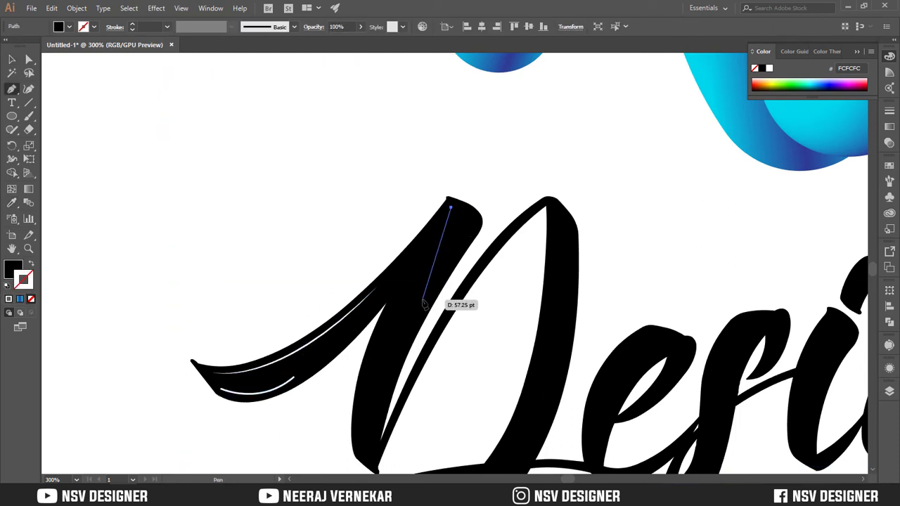
drag(416, 325, 331, 459)
key(ctrl+z)
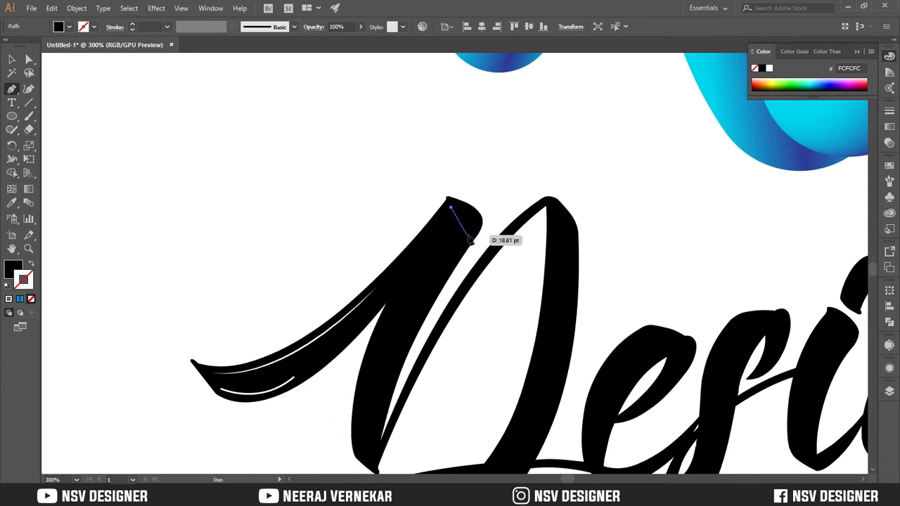
click(458, 247)
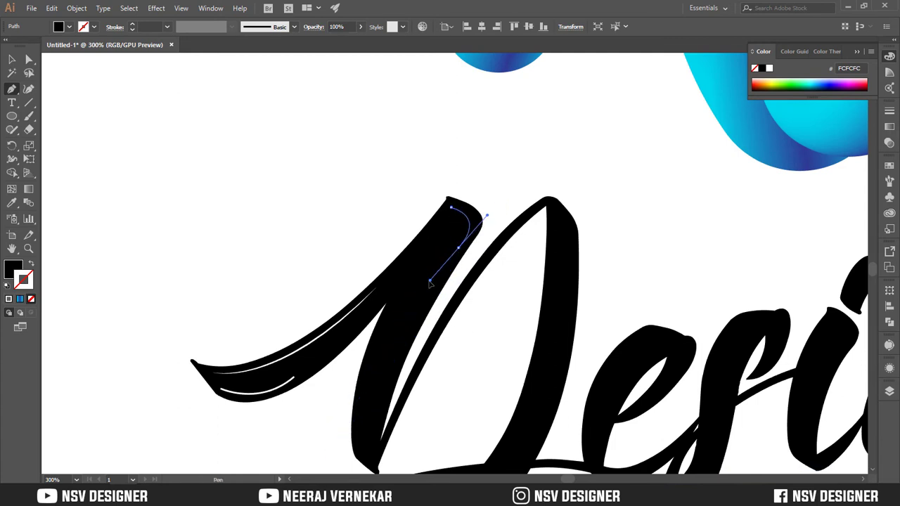
drag(430, 283, 430, 283)
Draw two curved highlight paths down the lower part of the D's left stem, one near each edge.
scroll(358, 313, down, 2)
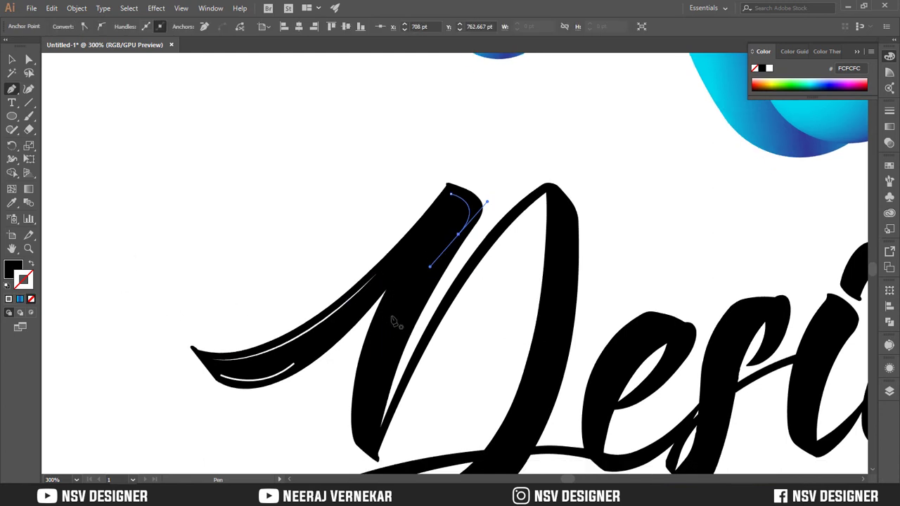
click(386, 270)
click(369, 420)
drag(382, 436, 394, 462)
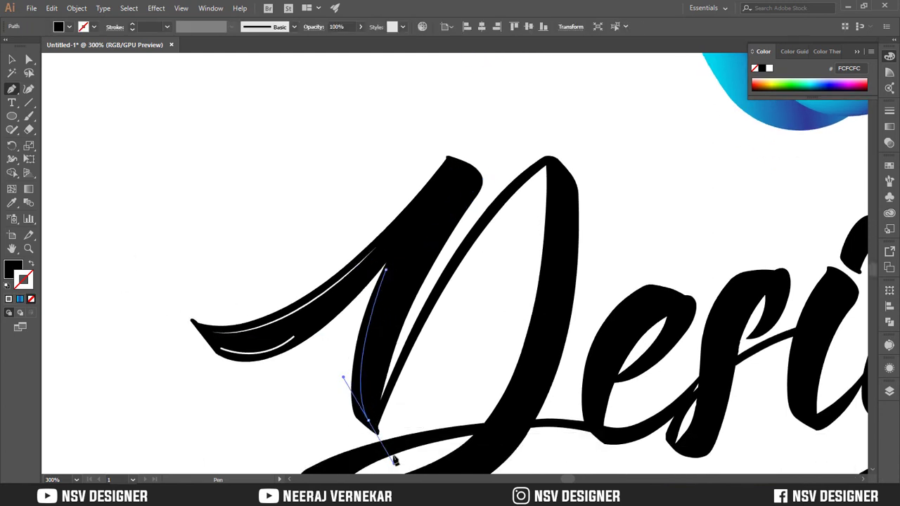
key(Escape)
click(412, 279)
mouse_move(377, 402)
mouse_down()
mouse_move(382, 466)
mouse_move(446, 475)
mouse_up()
scroll(436, 429, down, 3)
Draw highlight curves around the left end and along the thick bottom stroke of the D's lower loop.
click(360, 383)
click(12, 59)
click(73, 91)
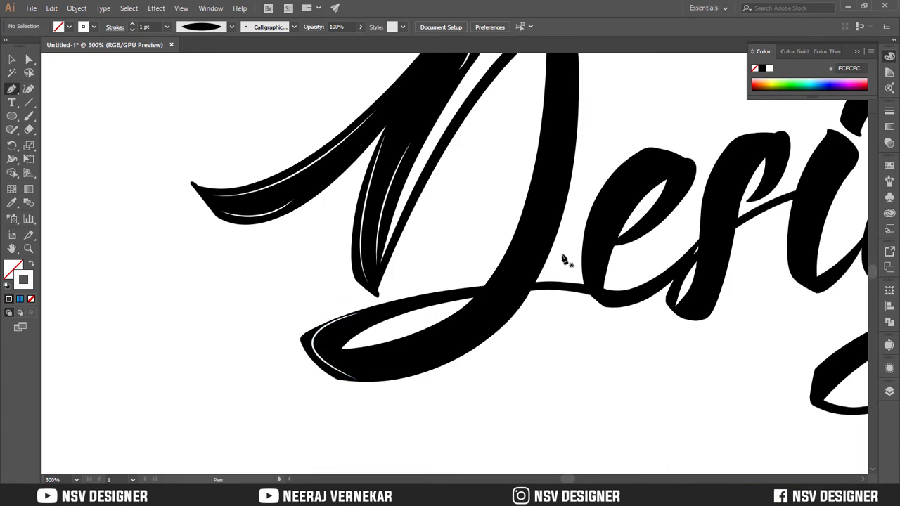
drag(383, 360, 385, 419)
click(464, 334)
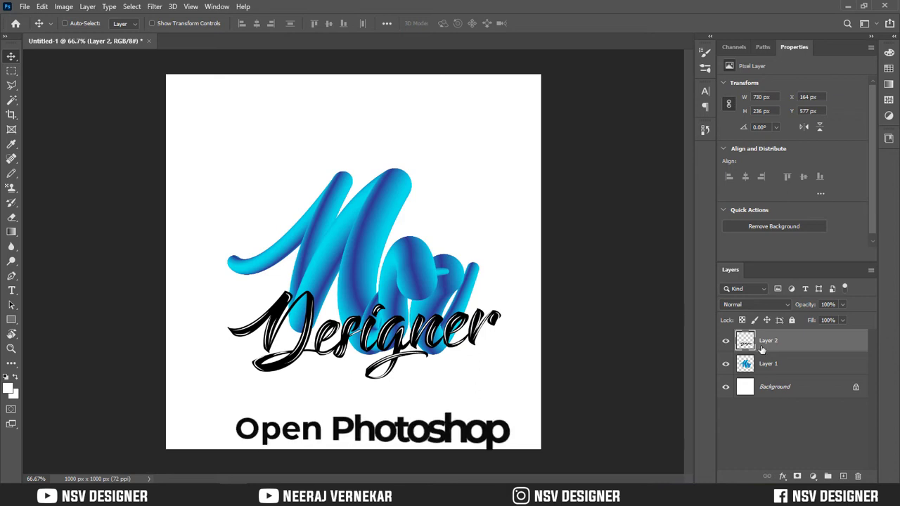
Enlarge the Designer script layer slightly, reposition it over the Nsv lettering, and hide the layer.
key(ctrl)
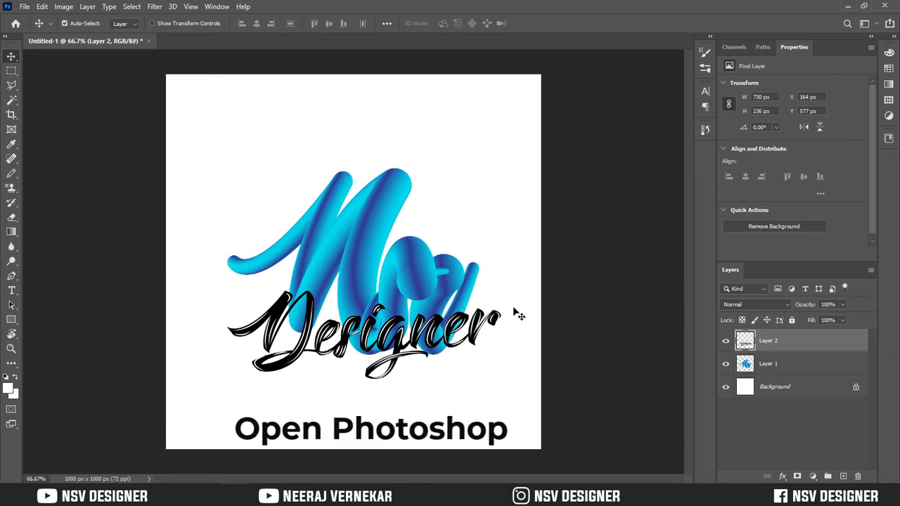
key(ctrl+t)
drag(517, 283, 518, 249)
drag(446, 314, 452, 311)
key(Return)
click(726, 342)
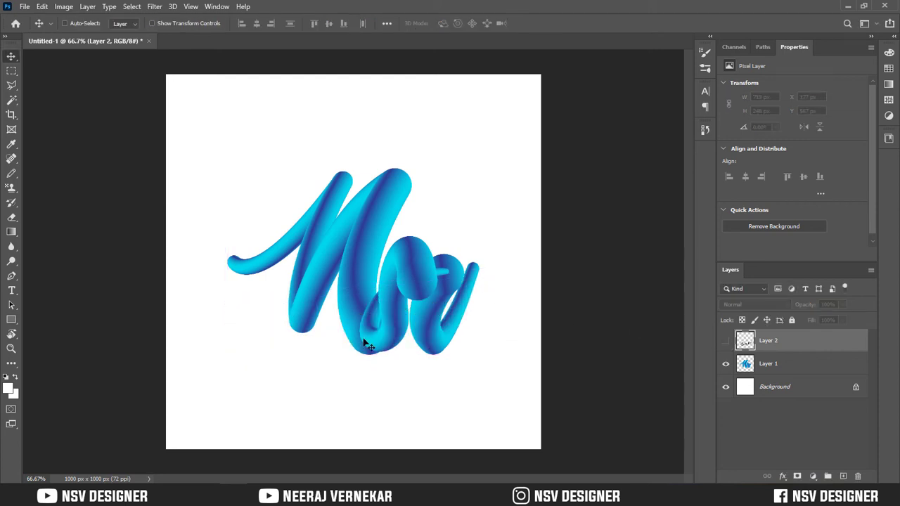
Add an empty layer directly above the Nsv lettering and set the soft round brush size to 8 px.
key(ctrl+1)
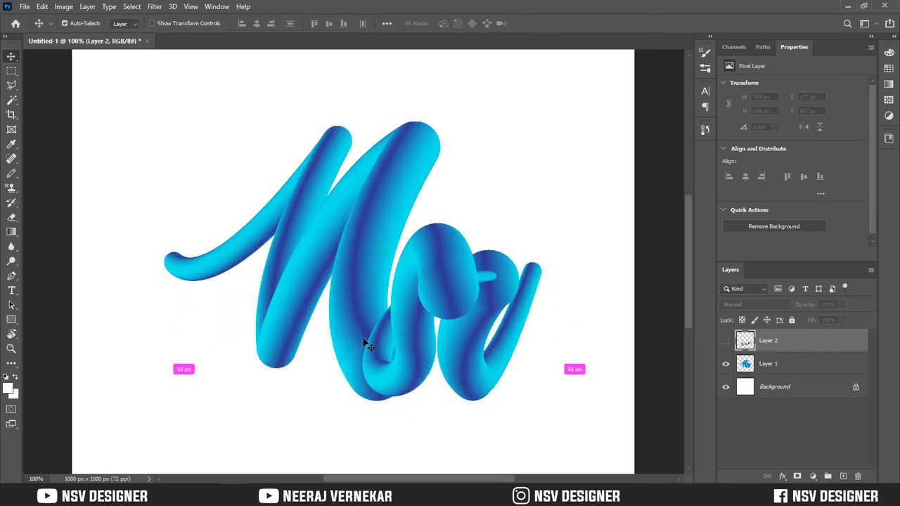
key(ctrl+plus)
key(space)
drag(362, 342, 457, 283)
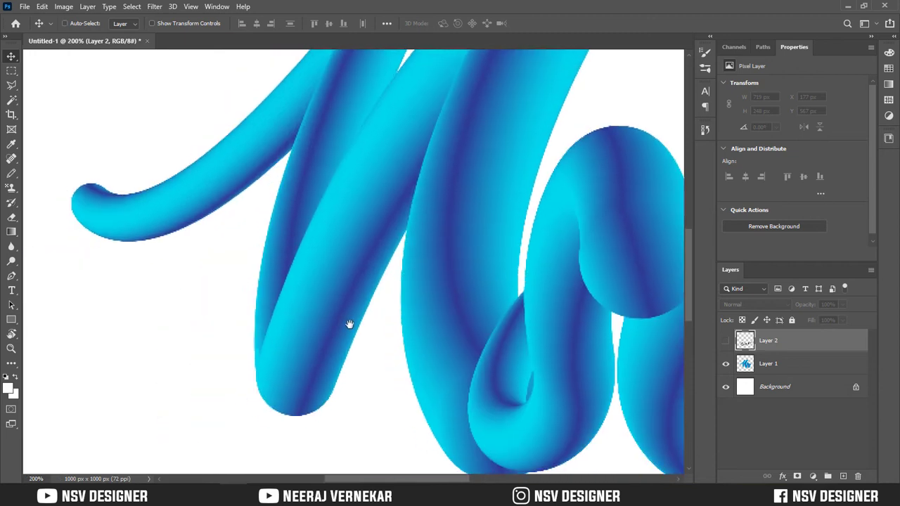
drag(287, 286, 330, 335)
drag(315, 291, 321, 327)
key(p)
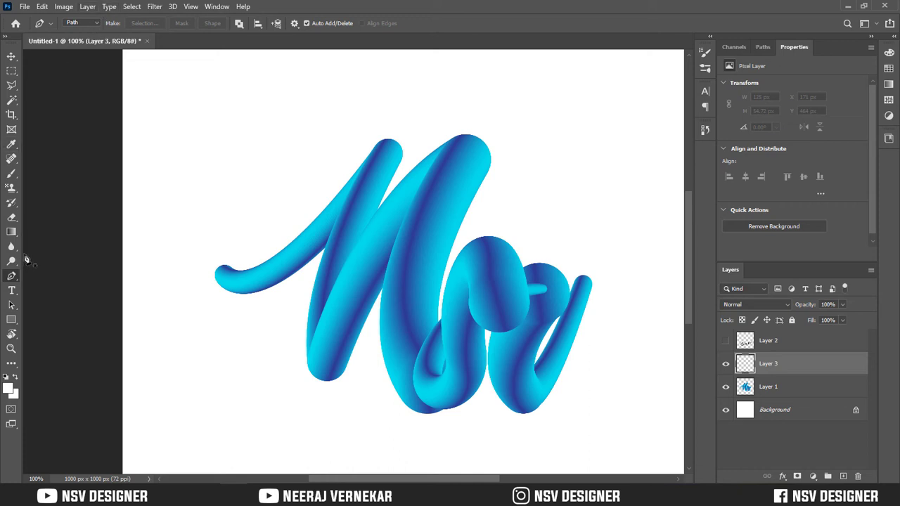
key(b)
click(82, 24)
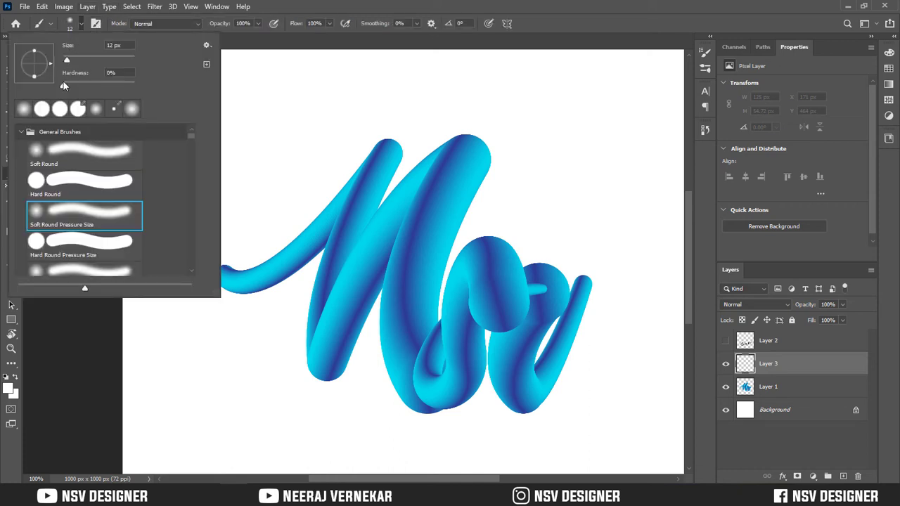
click(268, 7)
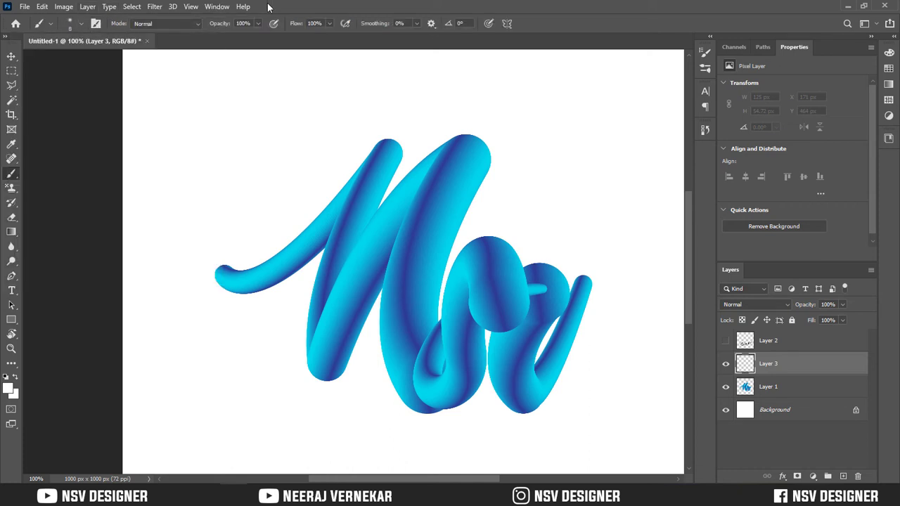
Draw a curved path along the N's left tail and stroke it with the white brush as a highlight.
key(p)
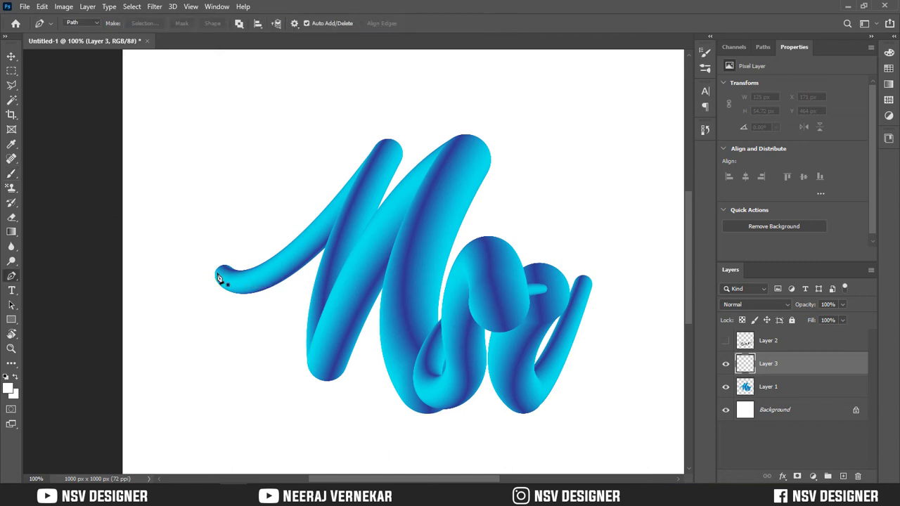
click(218, 279)
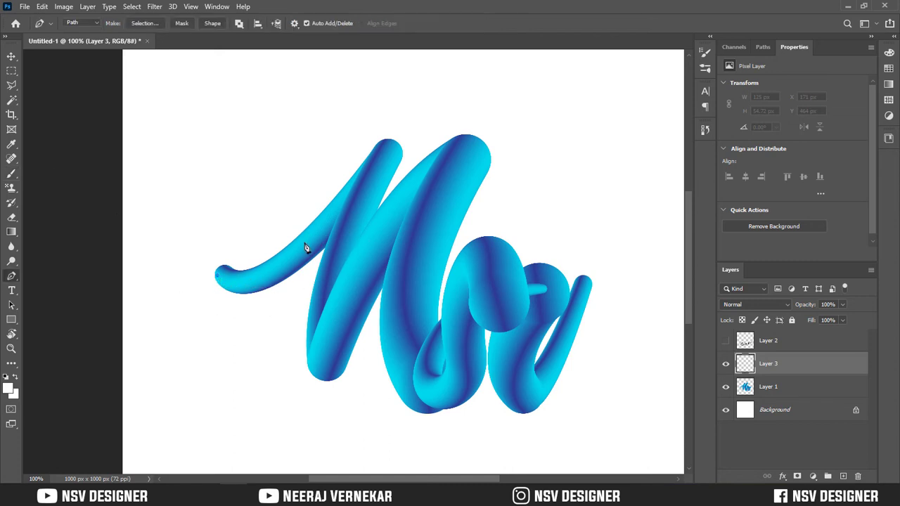
drag(357, 185, 363, 174)
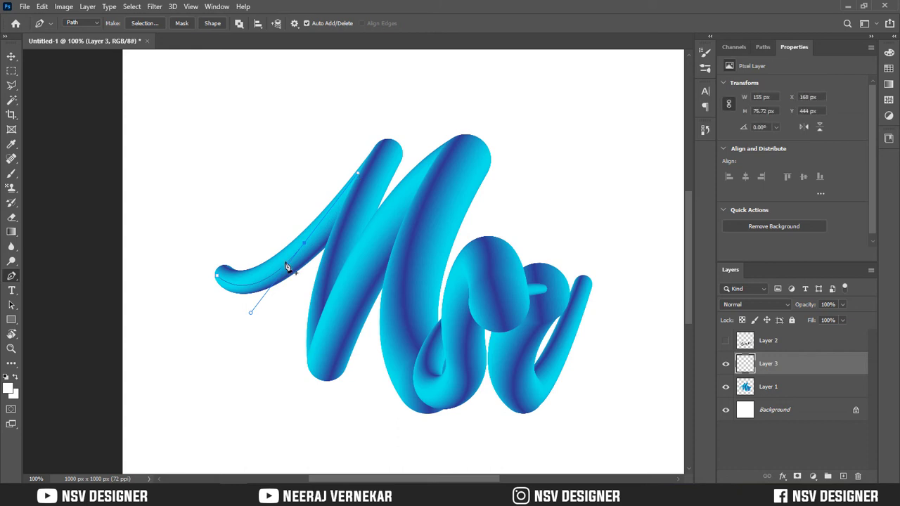
right_click(310, 208)
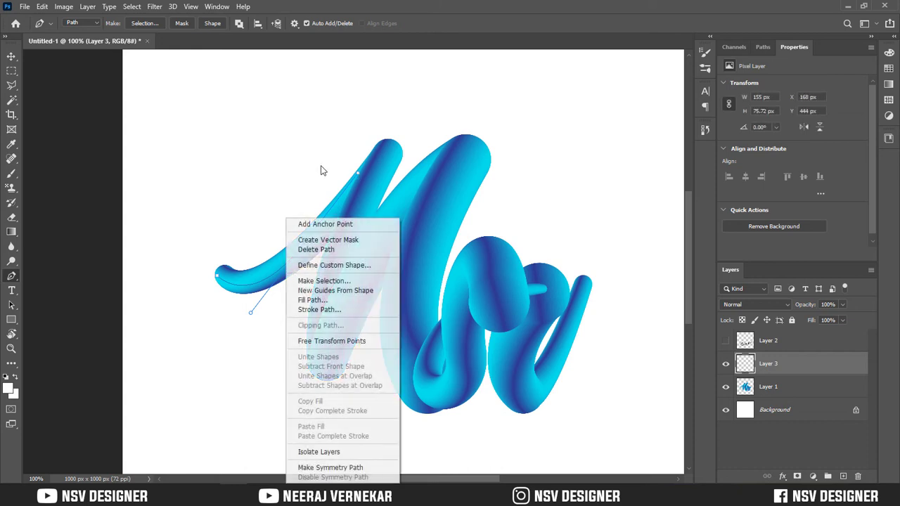
click(320, 310)
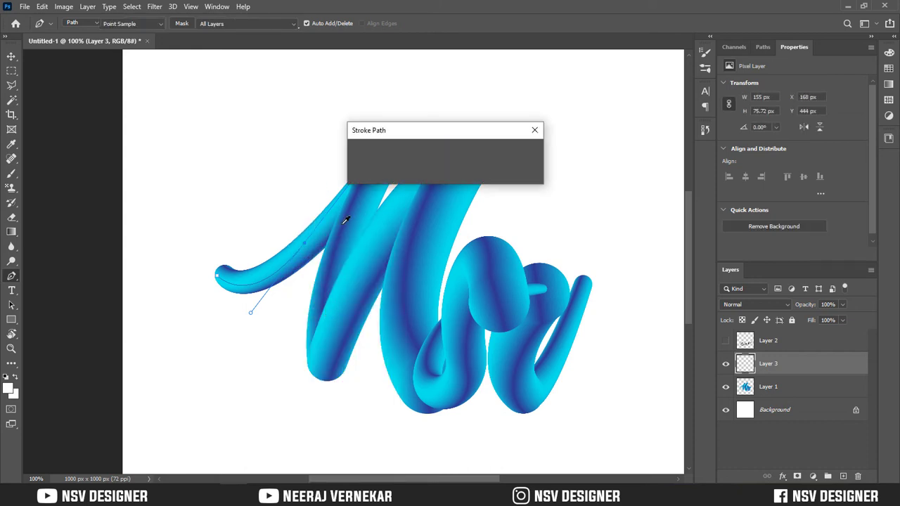
key(Return)
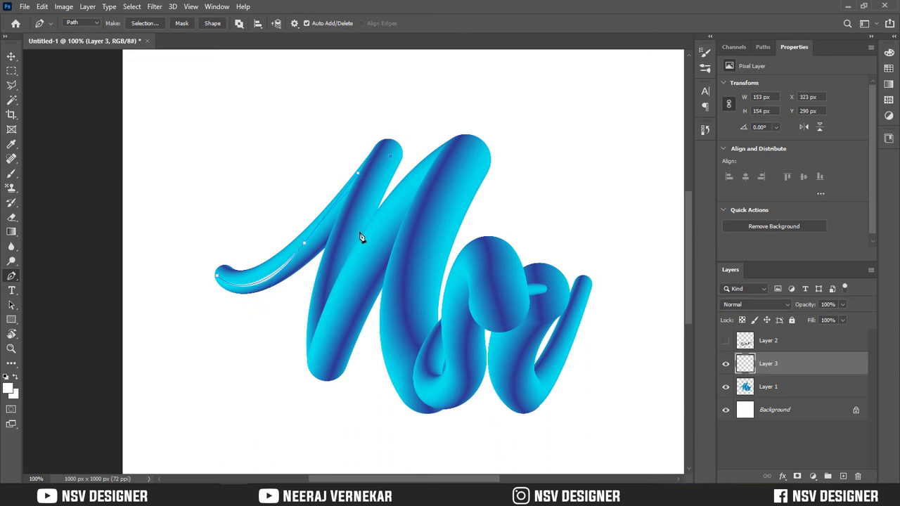
key(Return)
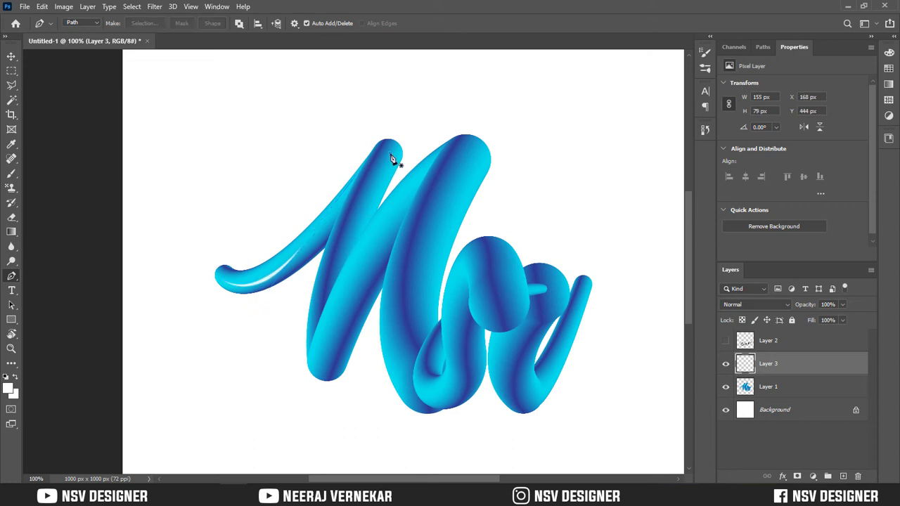
click(391, 154)
key(ctrl+z)
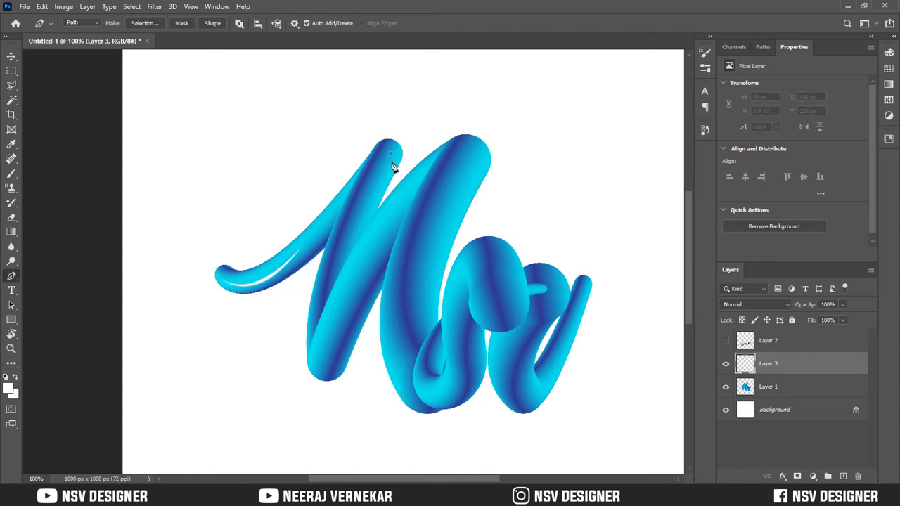
key(ctrl+z)
click(399, 148)
key(Return)
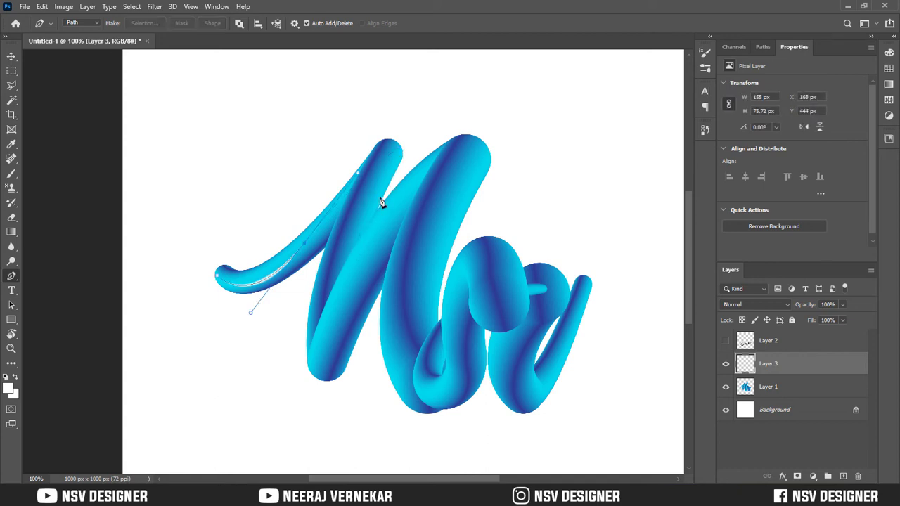
Draw a path down the right edge of the N's first stem and stroke it as a white highlight.
click(399, 149)
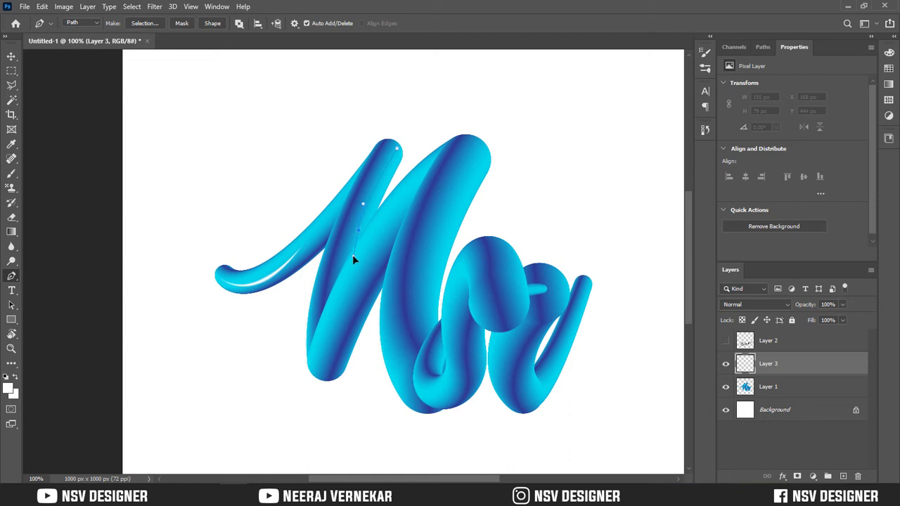
drag(343, 261, 343, 267)
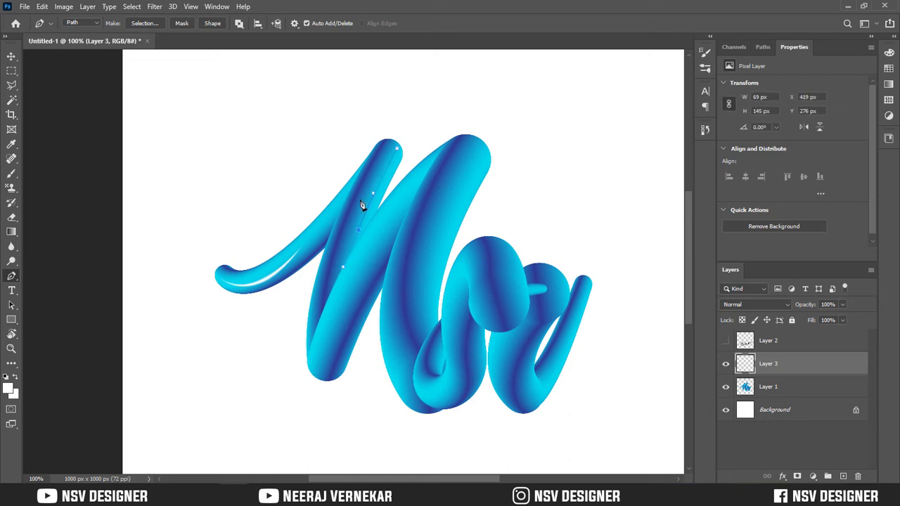
right_click(379, 263)
click(404, 83)
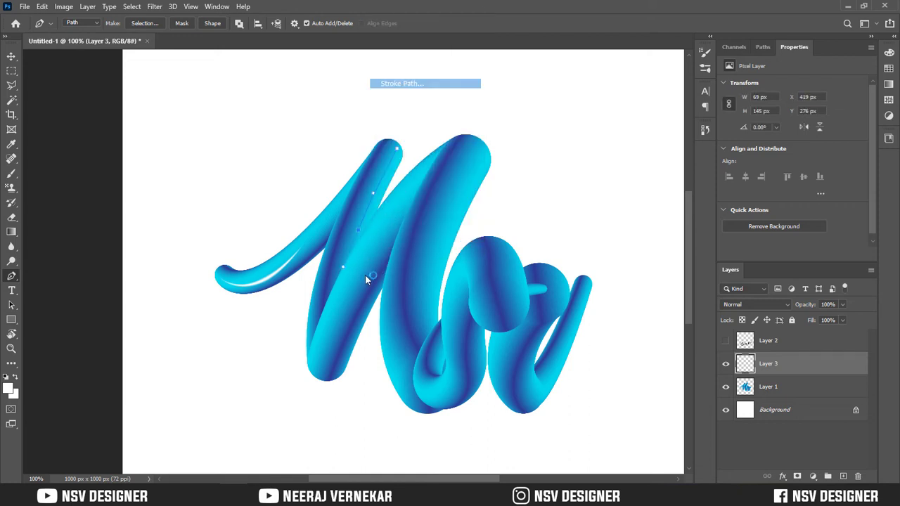
key(Return)
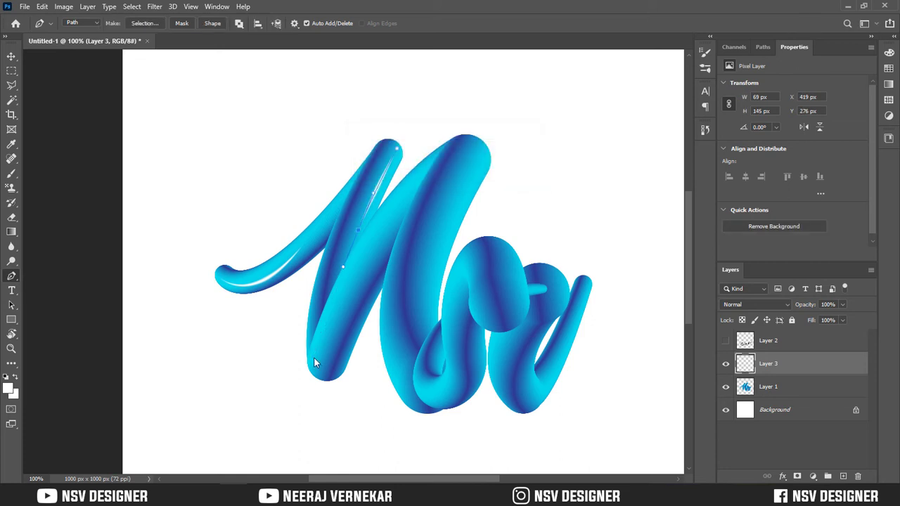
key(Return)
Draw a path along the lower left edge of the N's rising diagonal and stroke it as a white highlight.
click(313, 358)
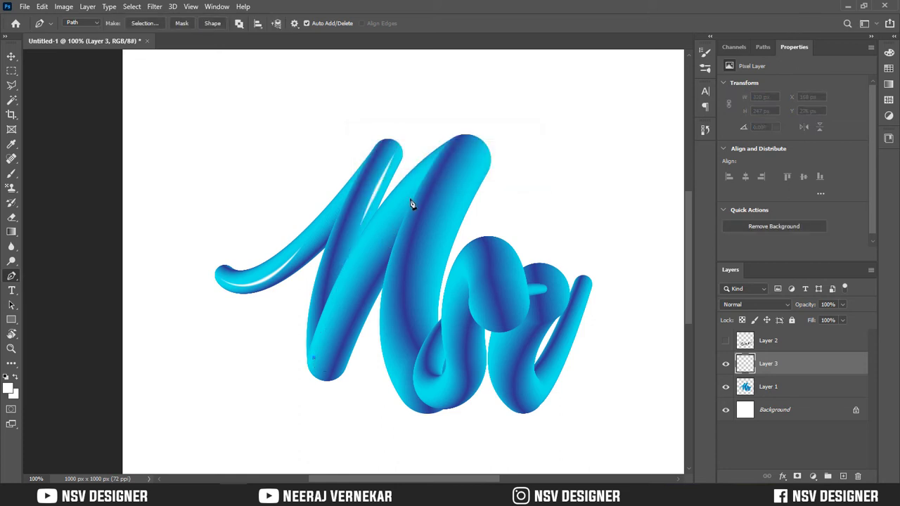
click(372, 226)
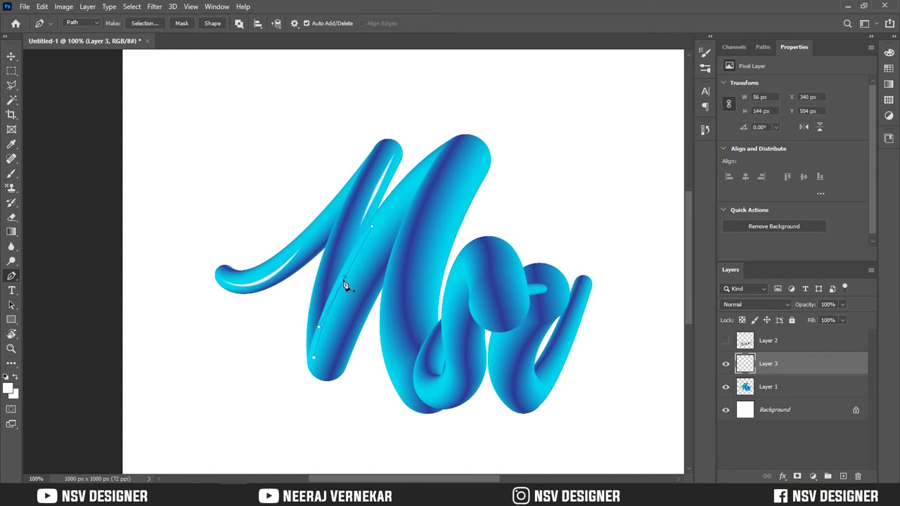
right_click(374, 259)
click(394, 106)
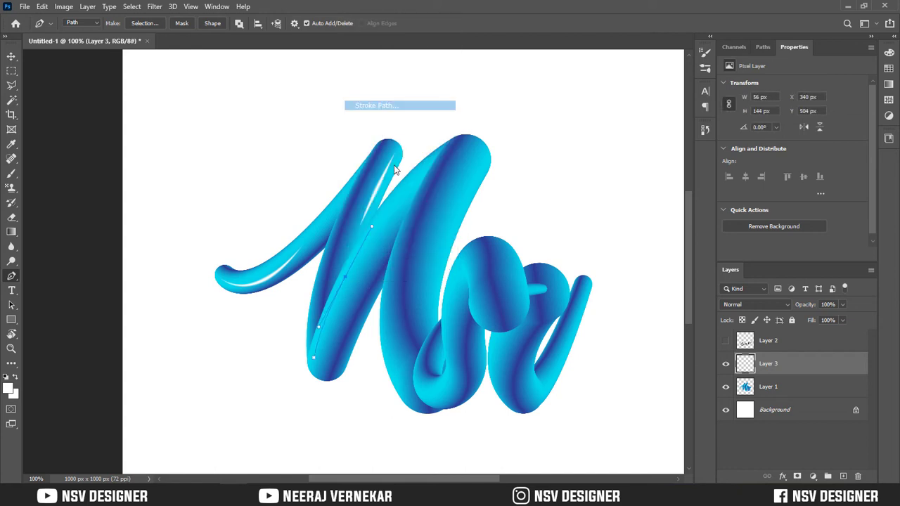
key(Return)
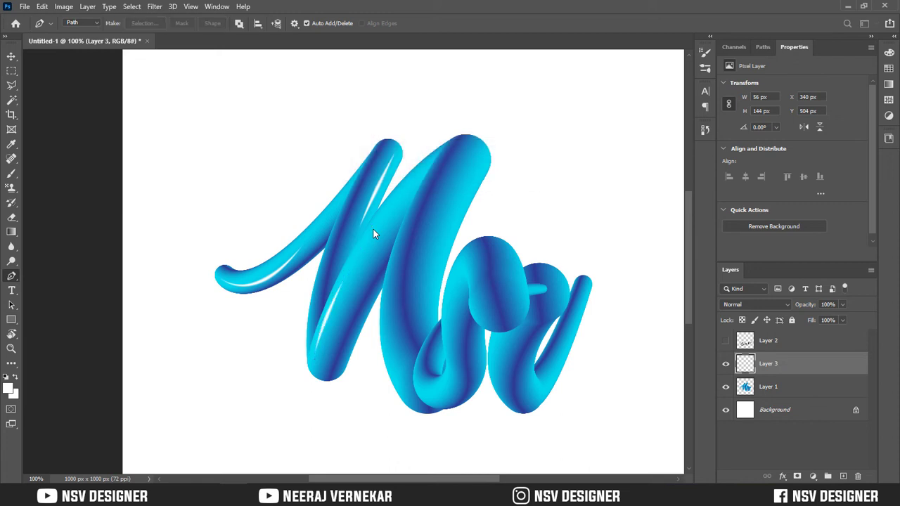
key(Return)
Draw a curved path along the upper left edge of the N's rising diagonal and stroke it in white.
click(361, 244)
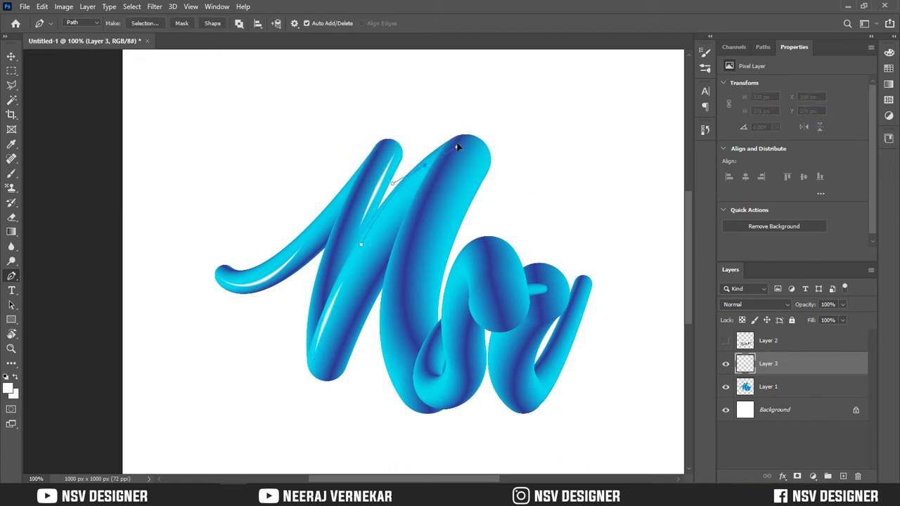
right_click(424, 174)
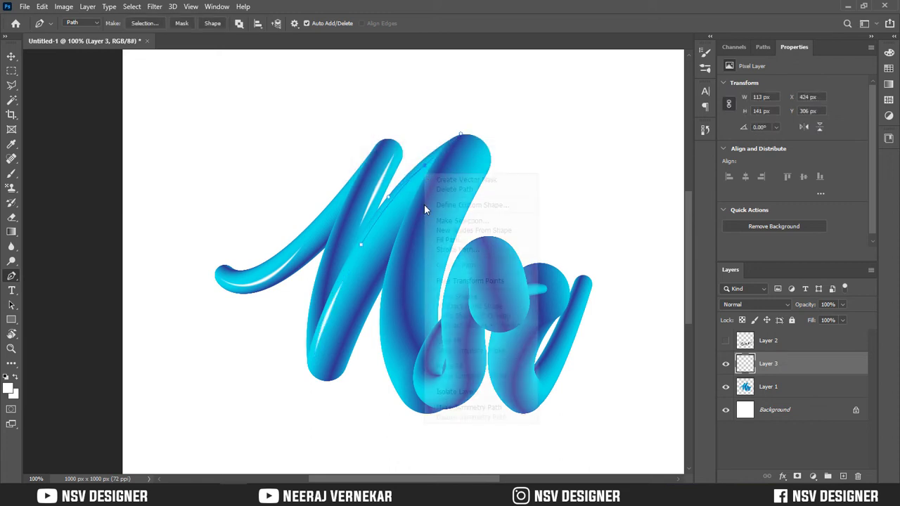
click(450, 252)
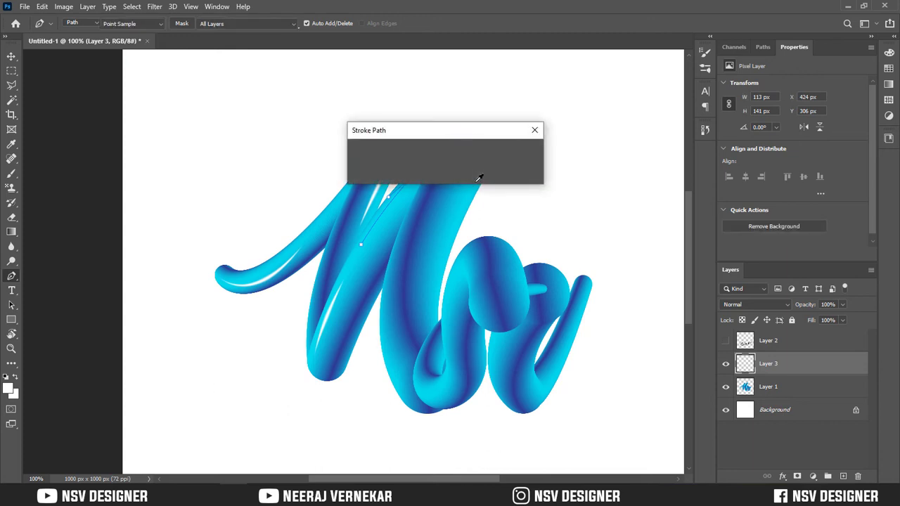
click(481, 176)
key(Return)
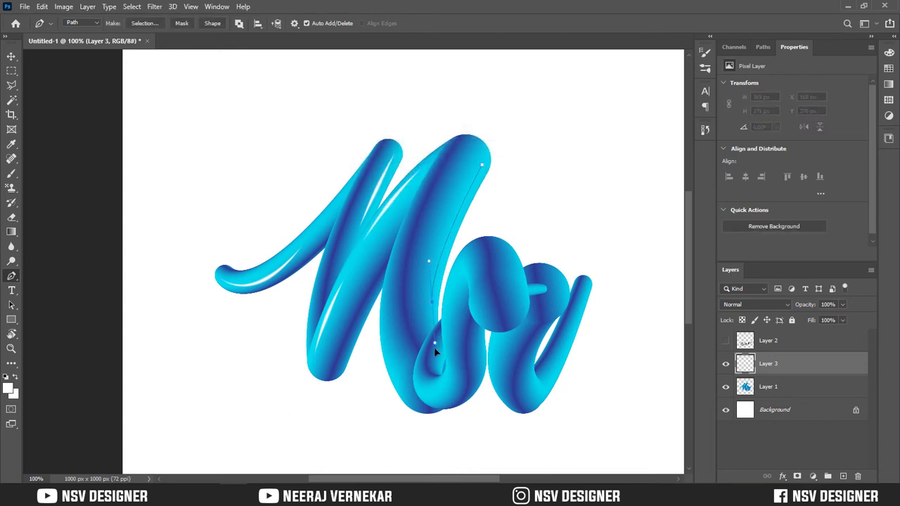
Draw a long curved path down the right edge of the N's thick final stroke and stroke it in white.
drag(435, 351, 413, 359)
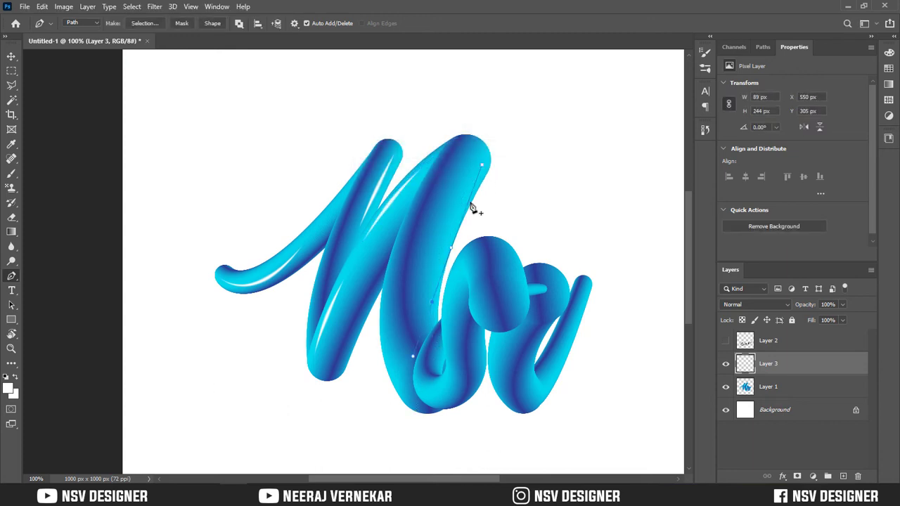
key(ctrl+z)
drag(414, 422, 414, 411)
right_click(455, 245)
click(488, 336)
key(Return)
Stroke white highlight paths along the left edge of the N's thick final stroke and around the s's curves.
right_click(401, 305)
click(434, 136)
key(Return)
right_click(462, 220)
click(494, 309)
key(Return)
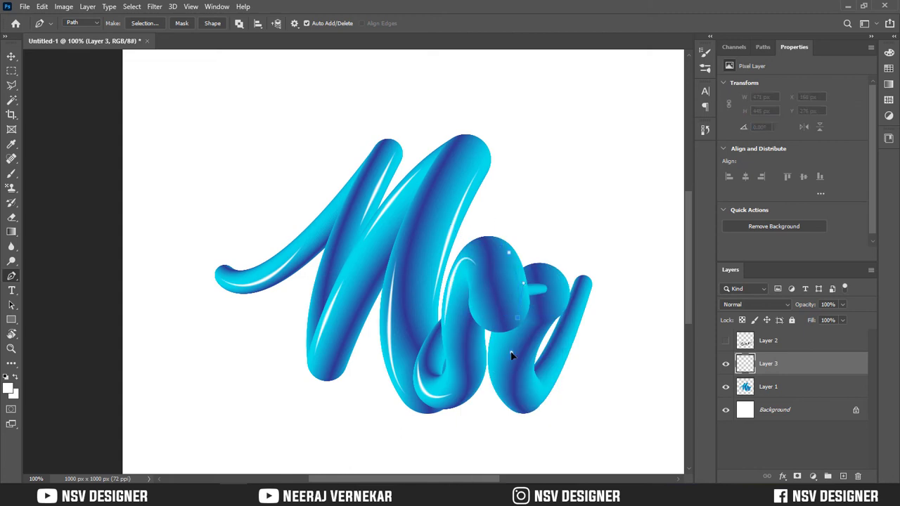
Stroke white highlight paths along the lower right edge of the s and the left edge of the v.
click(446, 358)
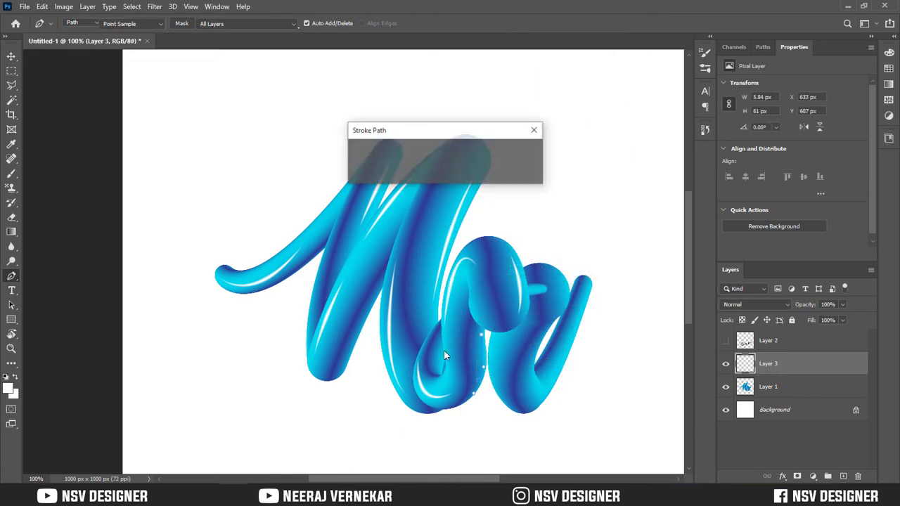
key(Return)
key(Return)
right_click(498, 370)
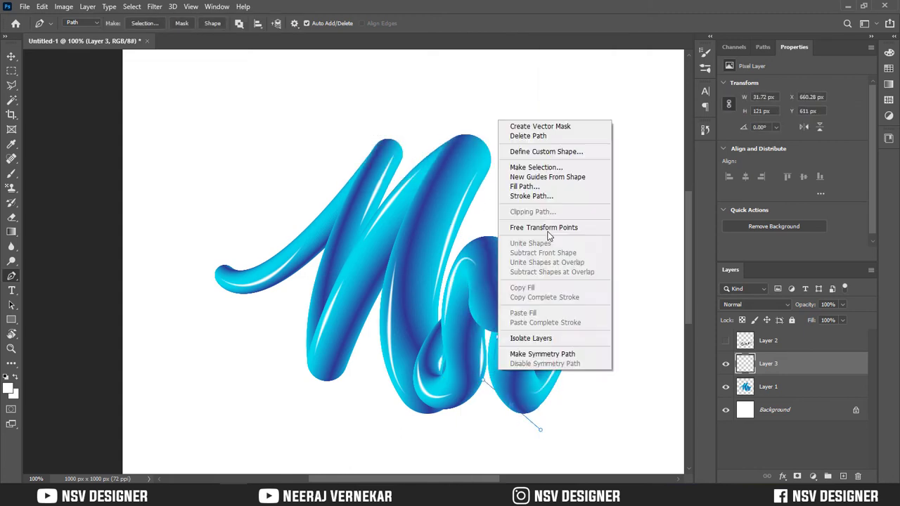
click(532, 196)
key(Return)
key(Return)
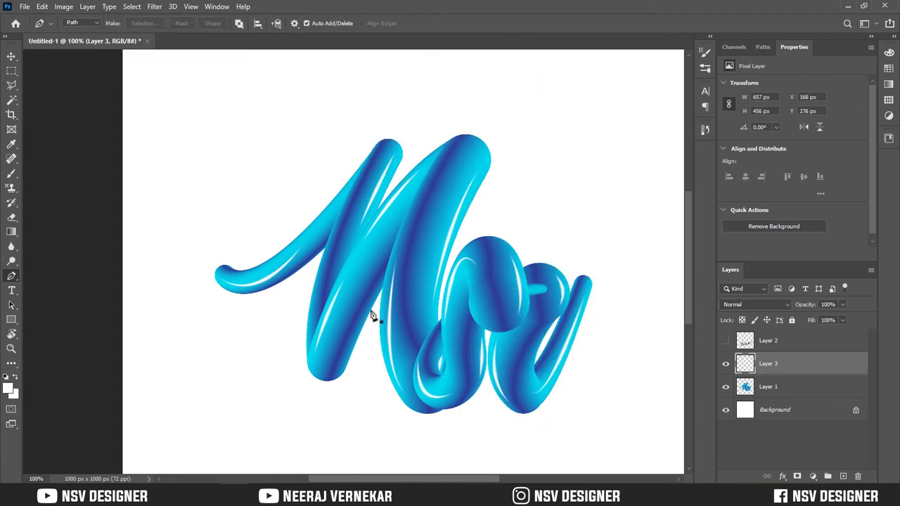
Draw a short curved path inside the rounded upper end of the N's thick stroke and stroke it in white.
key(Return)
click(470, 141)
drag(483, 168, 475, 190)
right_click(476, 167)
click(497, 243)
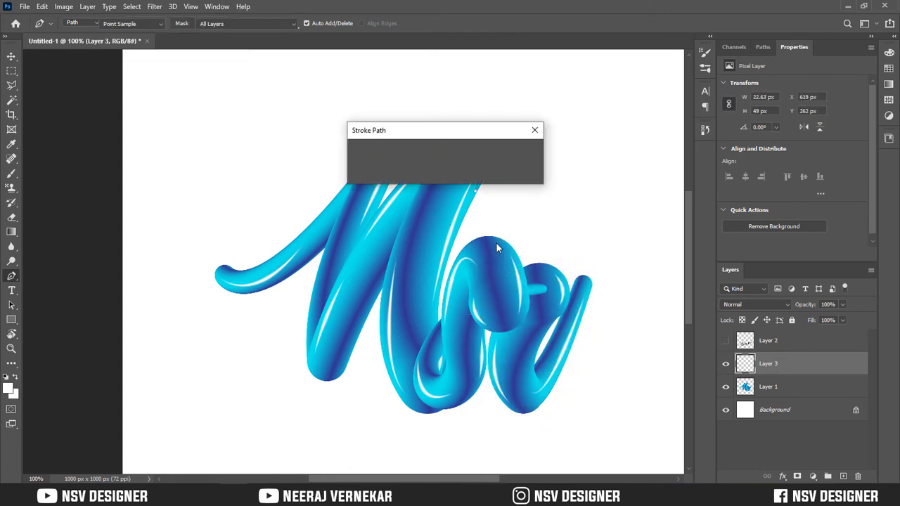
key(Return)
key(Return)
click(10, 57)
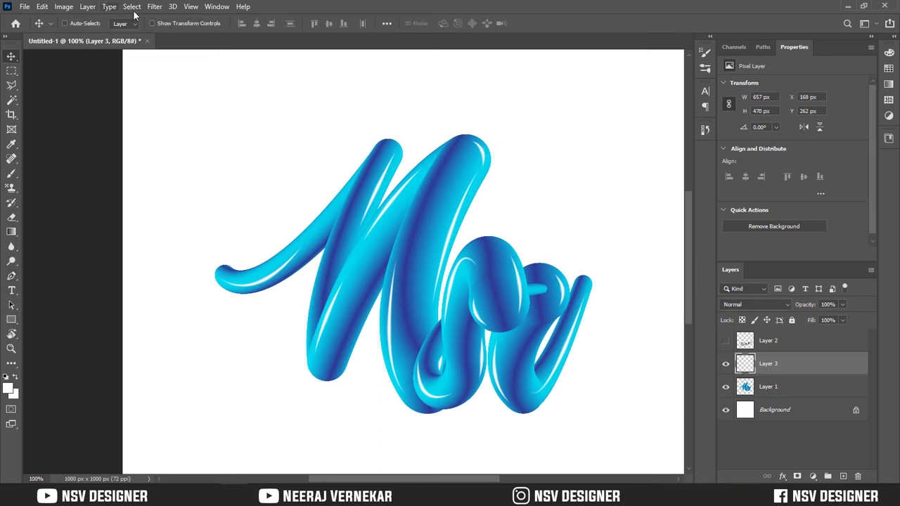
Apply a Gaussian Blur with a 3.0-pixel radius to the white highlights on Layer 3.
click(157, 8)
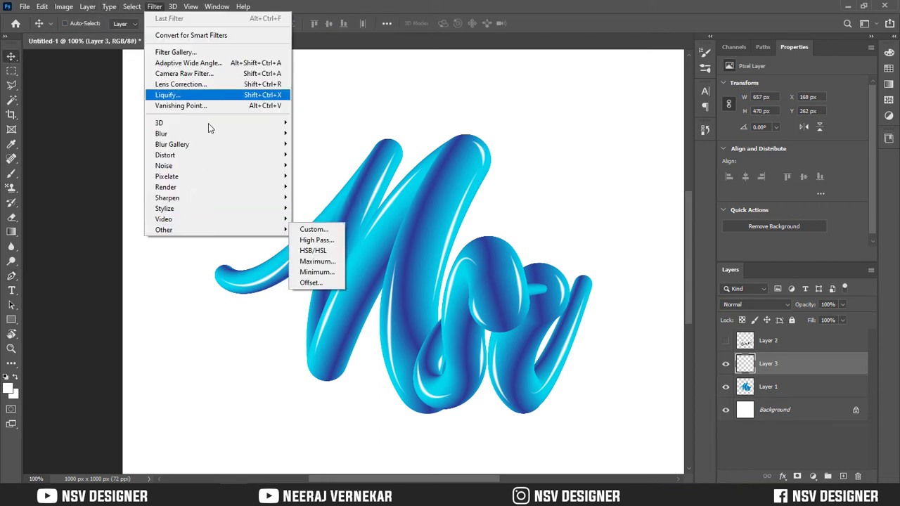
mouse_move(208, 141)
click(328, 176)
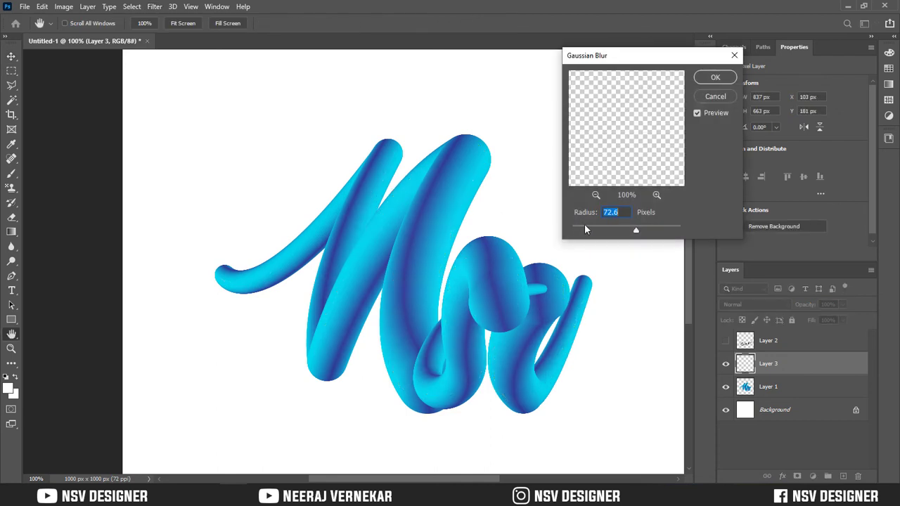
drag(584, 223, 589, 232)
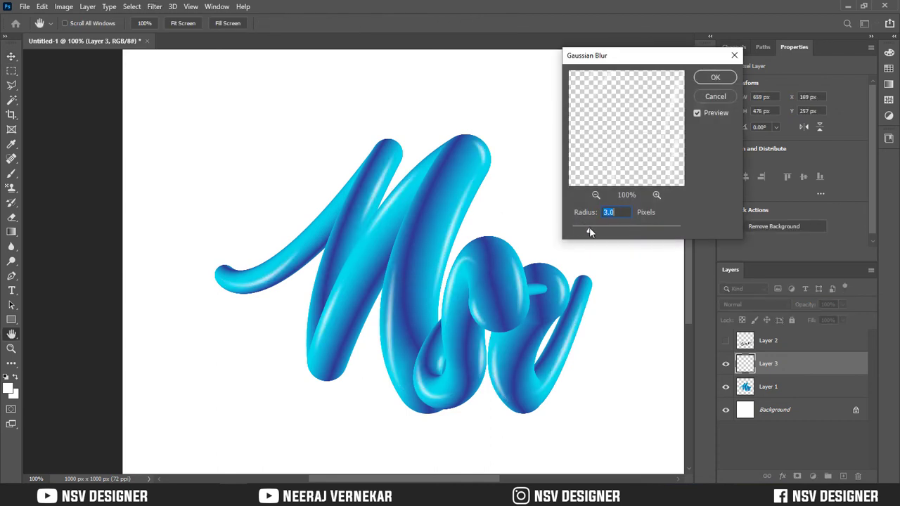
click(715, 77)
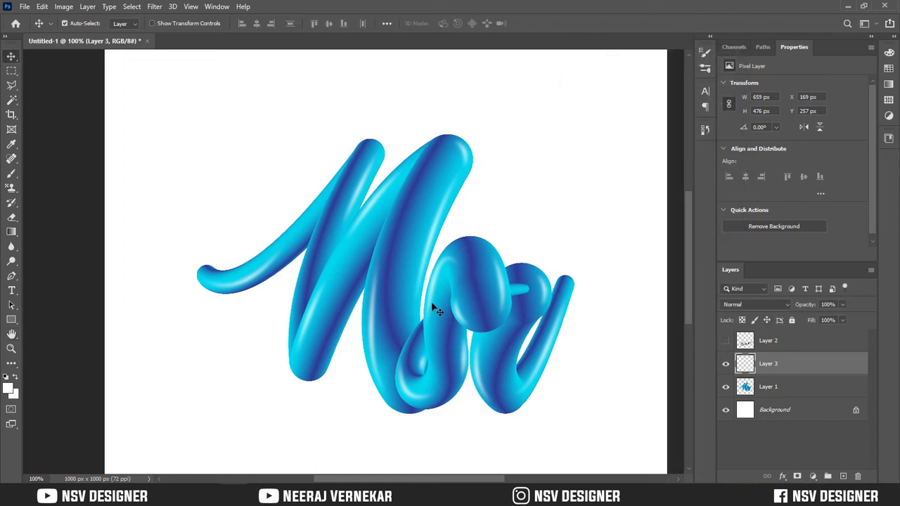
Add a new empty layer directly above Layer 1, beneath the highlights layer.
key(ctrl+plus)
scroll(616, 343, down, 3)
click(774, 394)
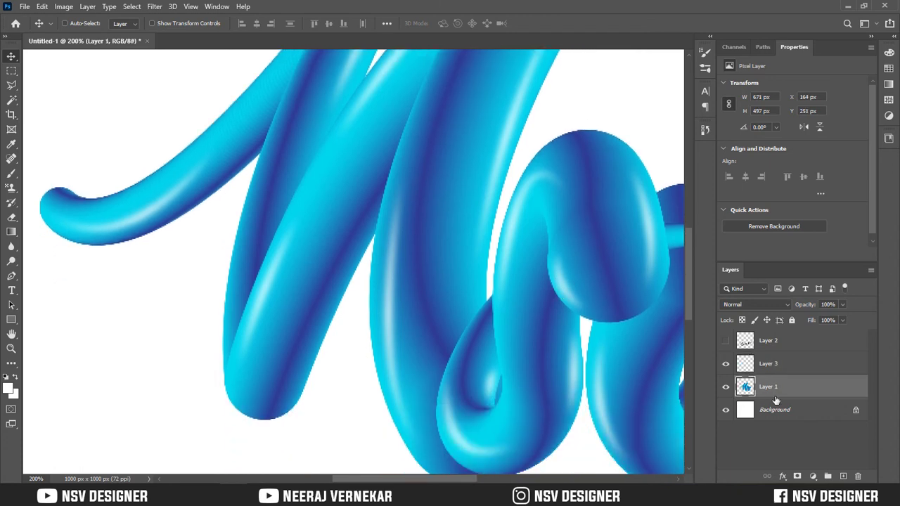
click(842, 477)
Draw a closed path around the lower part of the N's final stroke, following the s's left edge, and convert it to a selection.
key(p)
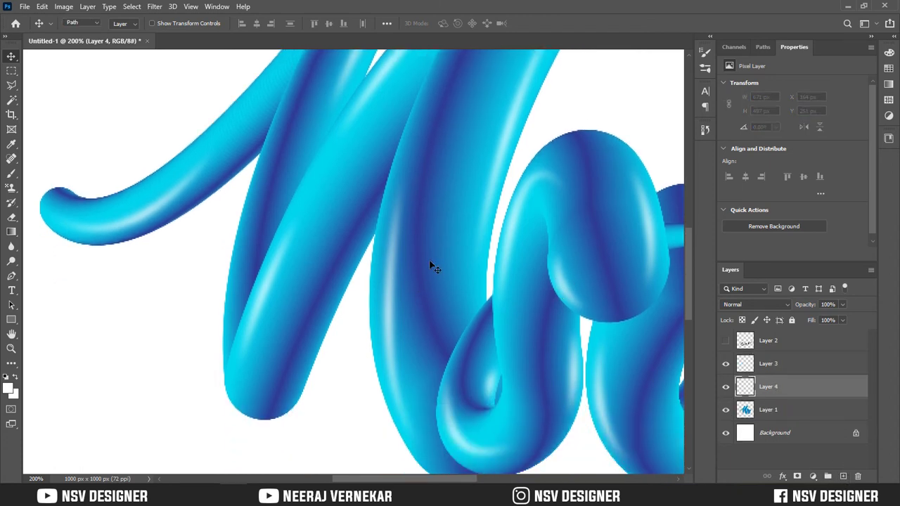
scroll(487, 306, down, 1)
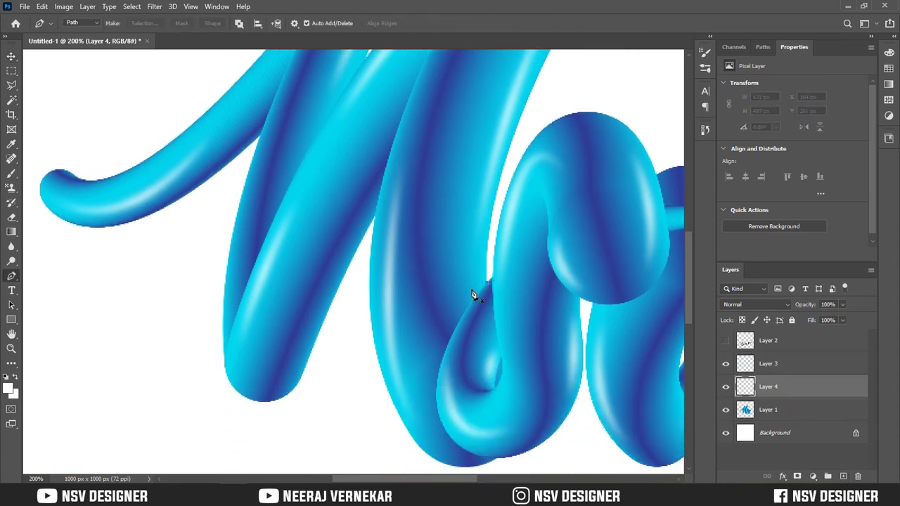
click(474, 296)
scroll(482, 436, down, 1)
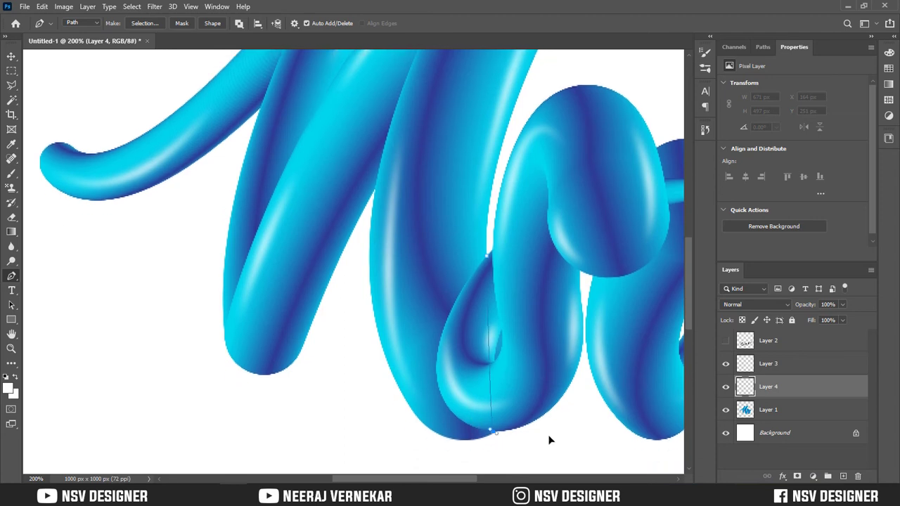
drag(492, 430, 623, 456)
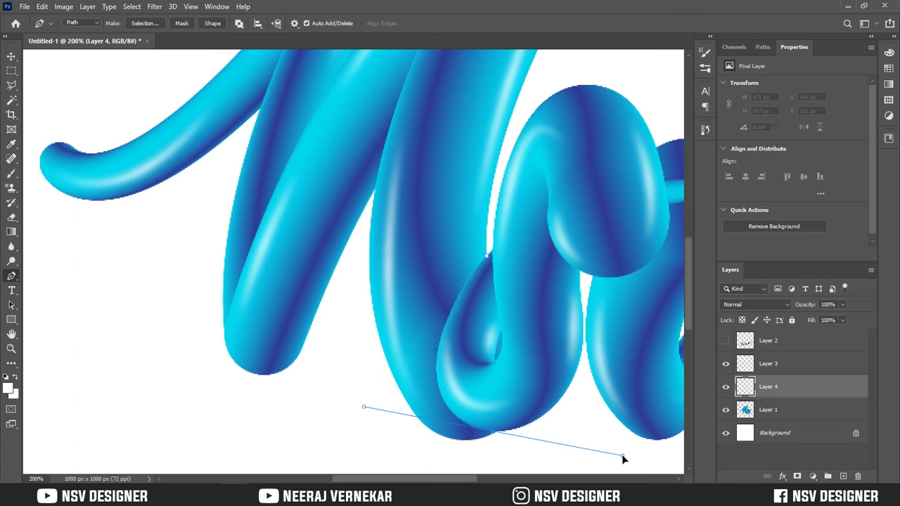
alt+click(494, 432)
click(509, 443)
click(483, 460)
click(386, 450)
click(364, 407)
click(362, 321)
click(372, 293)
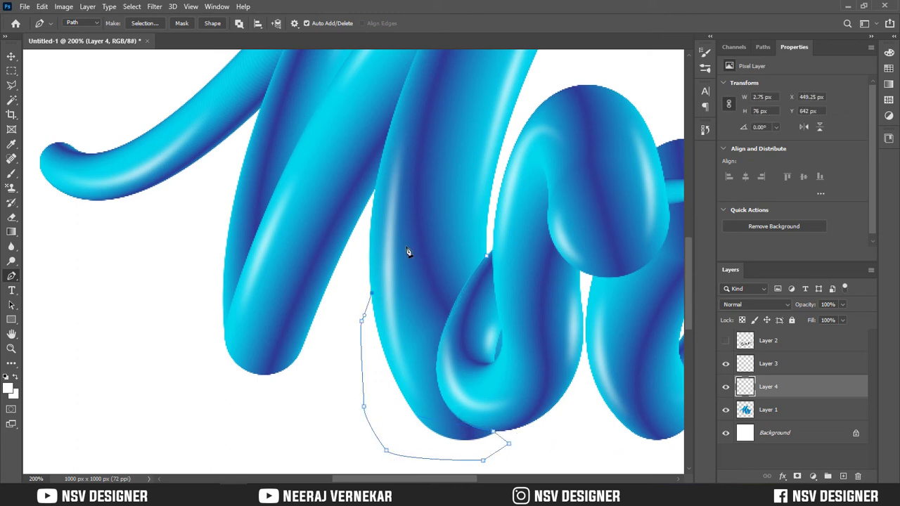
click(406, 246)
drag(440, 226, 456, 217)
click(490, 209)
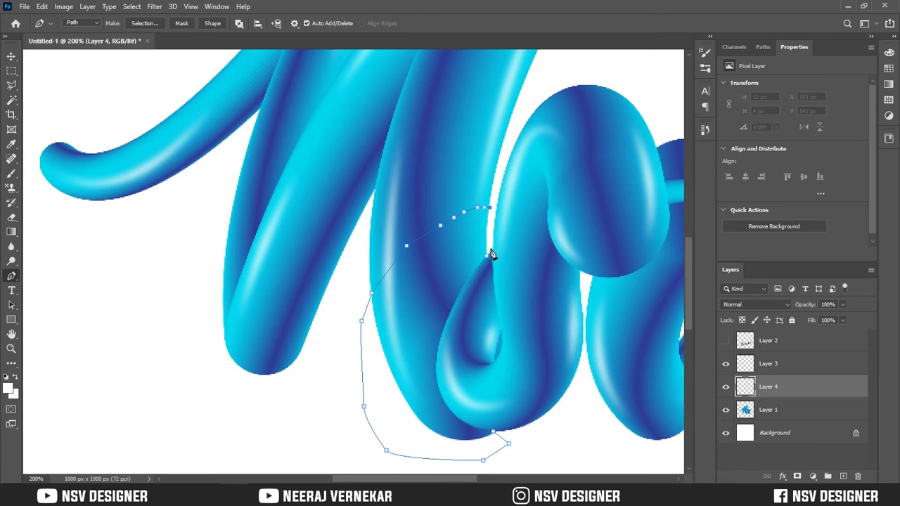
key(ctrl+Return)
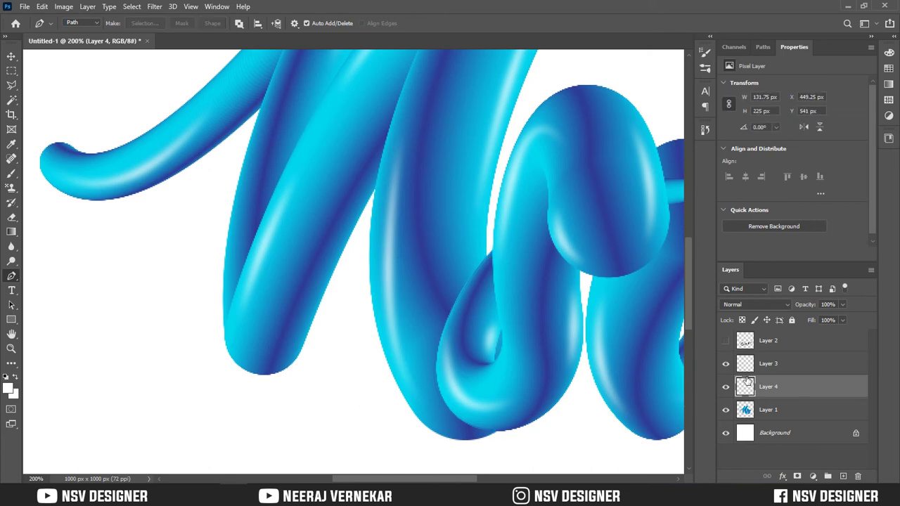
Switch to the Brush tool and set the background colour to black.
key(b)
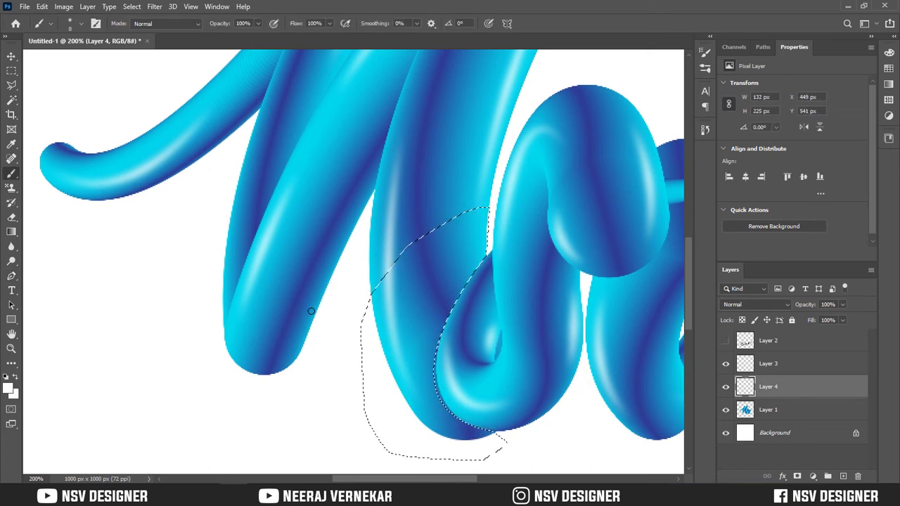
right_click(413, 347)
click(542, 21)
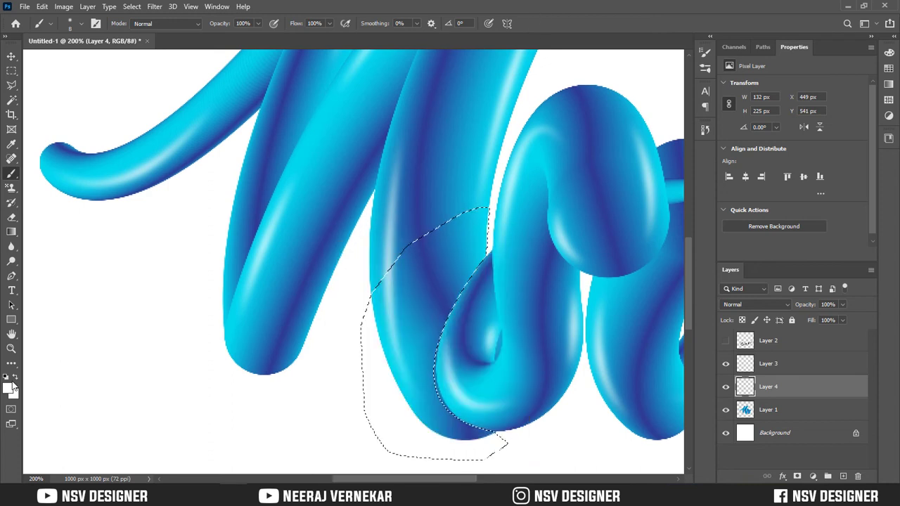
click(9, 393)
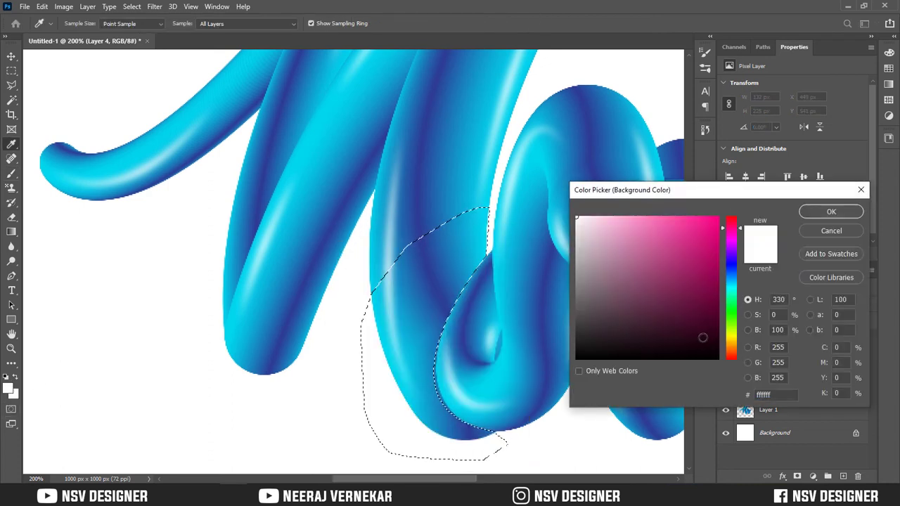
click(581, 360)
click(831, 211)
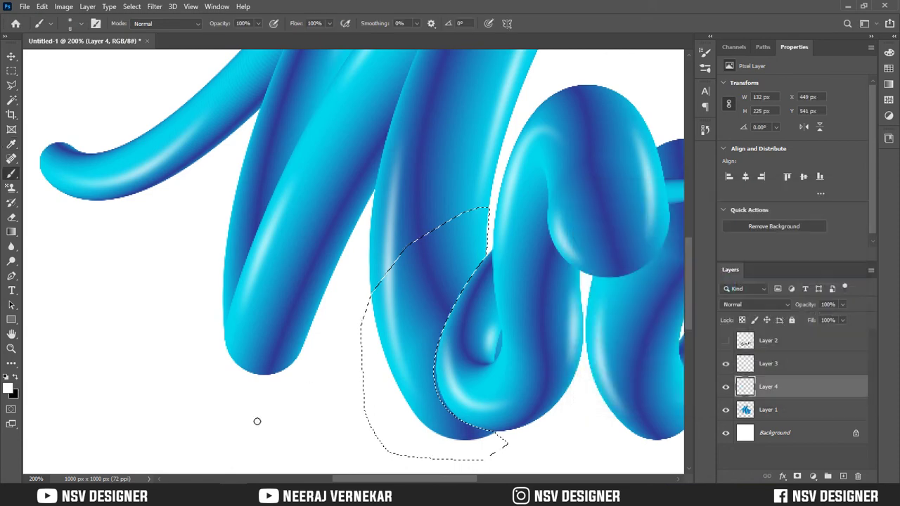
Enlarge the brush to 80 px, make black the foreground colour and paint a shadow on the N along the s's left edge.
key(bracketright)
key(bracketright)
key(bracketright)
key(bracketright)
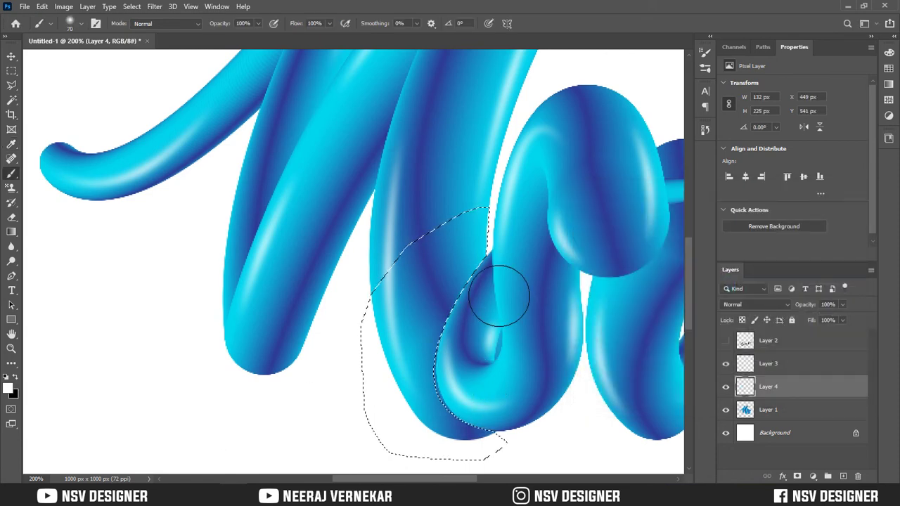
mouse_move(491, 315)
mouse_down()
mouse_move(514, 277)
mouse_move(469, 358)
mouse_move(466, 399)
mouse_up()
key(x)
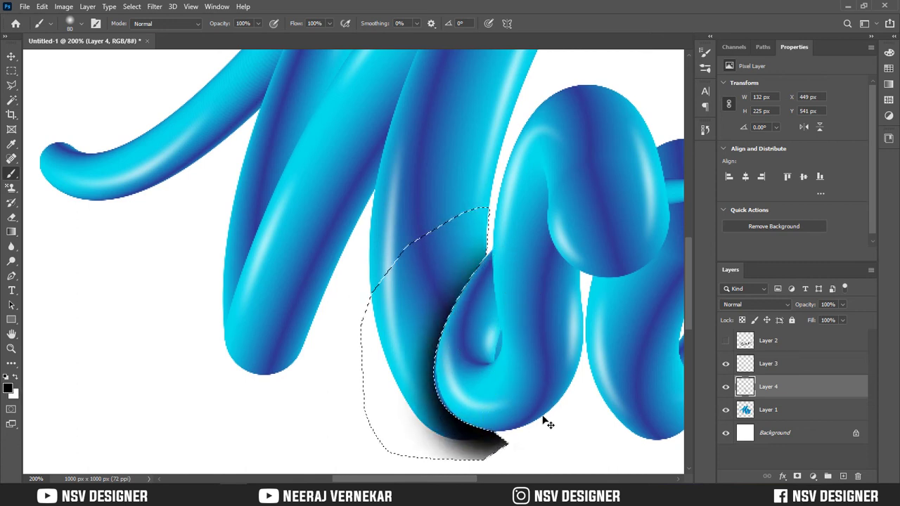
Clip Layer 4 to Layer 1, repaint the black shadow on the N beside the s and clear the selection.
alt+click(778, 394)
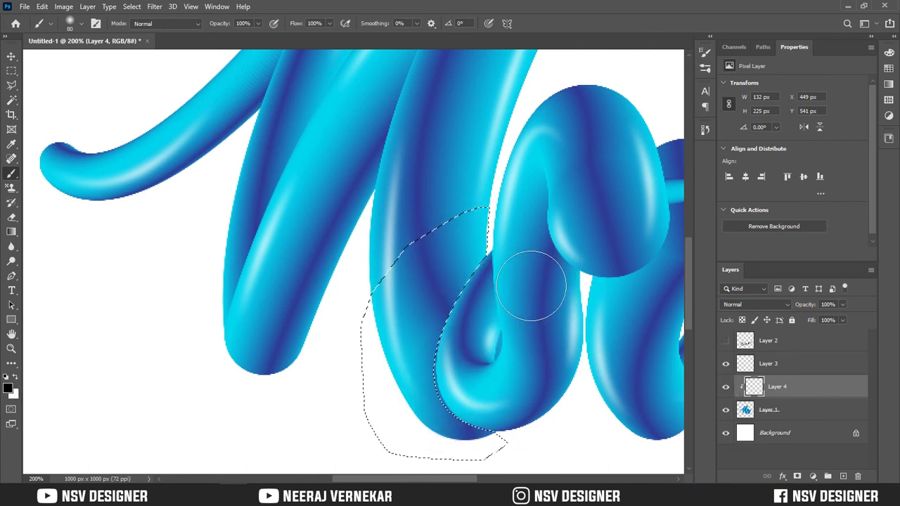
mouse_move(531, 286)
mouse_down()
mouse_move(490, 339)
mouse_move(519, 285)
mouse_move(469, 409)
mouse_up()
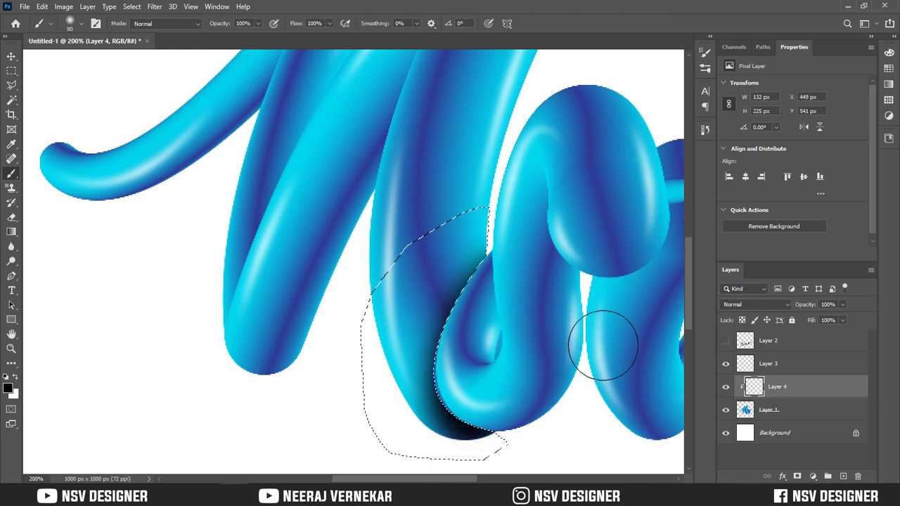
key(ctrl+z)
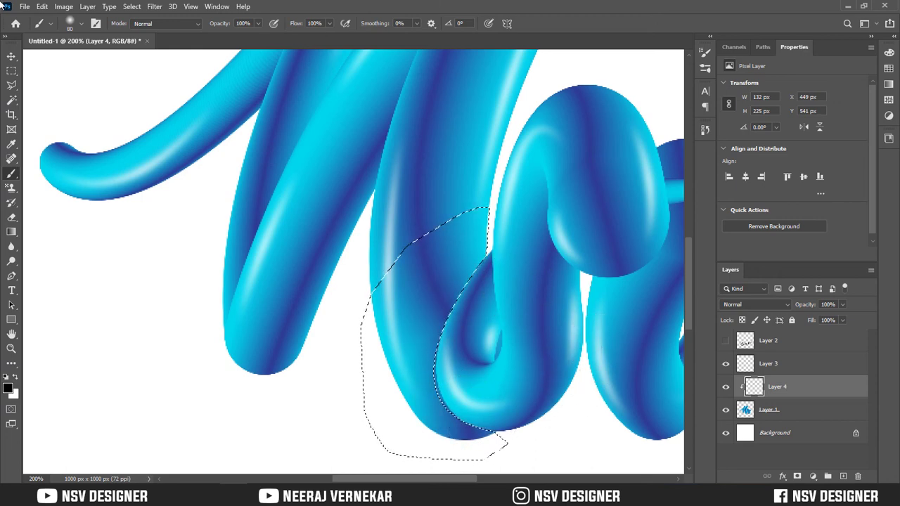
mouse_move(526, 251)
mouse_down()
mouse_move(481, 318)
mouse_move(529, 290)
mouse_move(475, 381)
mouse_move(526, 438)
mouse_up()
key(ctrl+z)
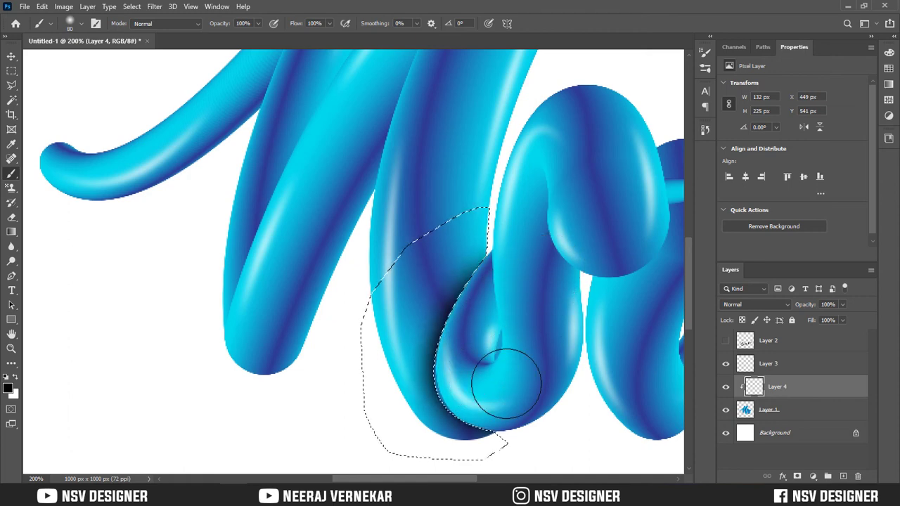
key(ctrl+d)
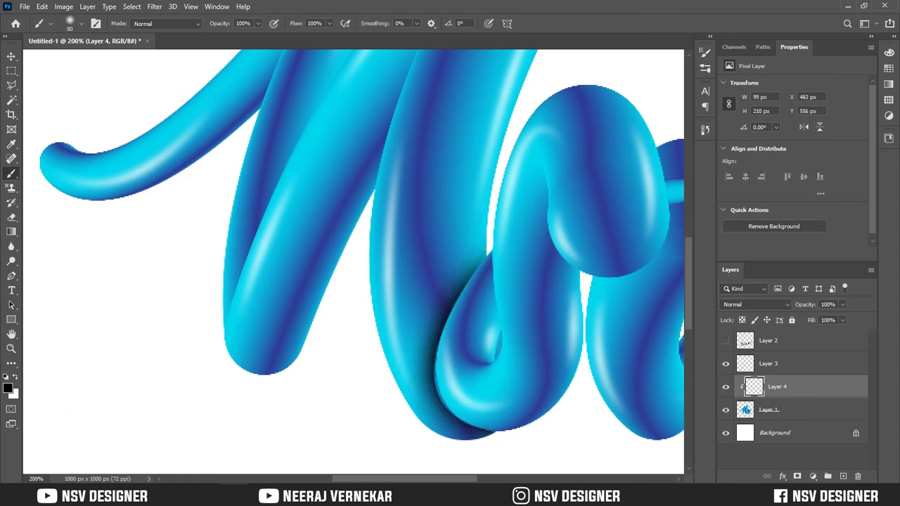
Undo the shadow painting, the clipping of Layer 4 and the selection around the N's lower stroke.
key(ctrl+plus)
drag(668, 310, 568, 186)
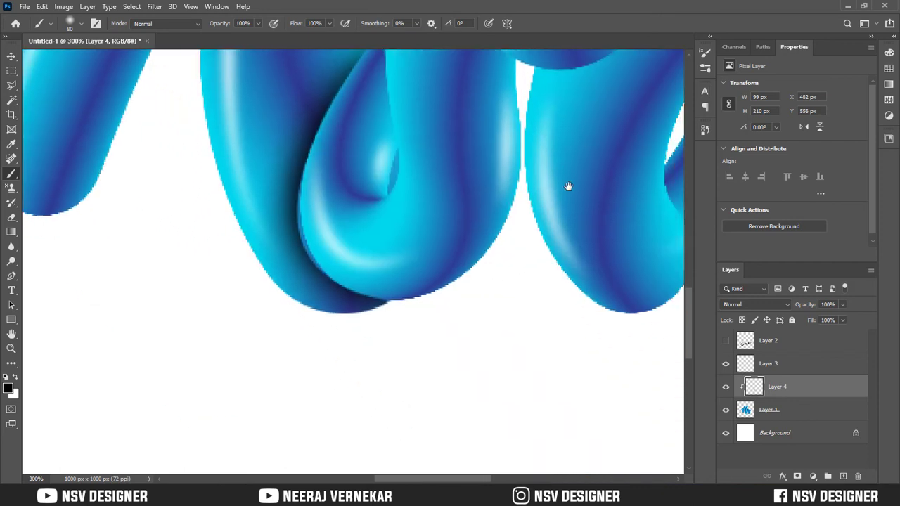
key(ctrl+z)
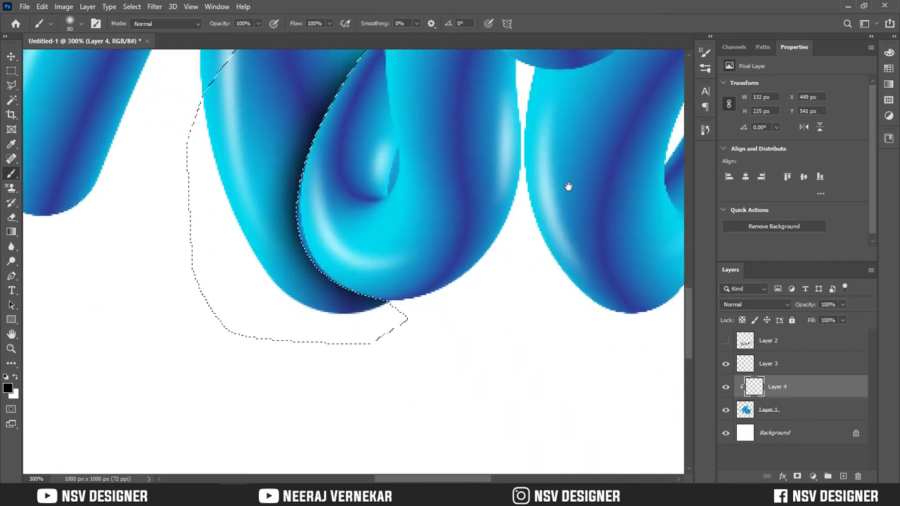
key(ctrl+z)
key(ctrl+z)
key(ctrl+z)
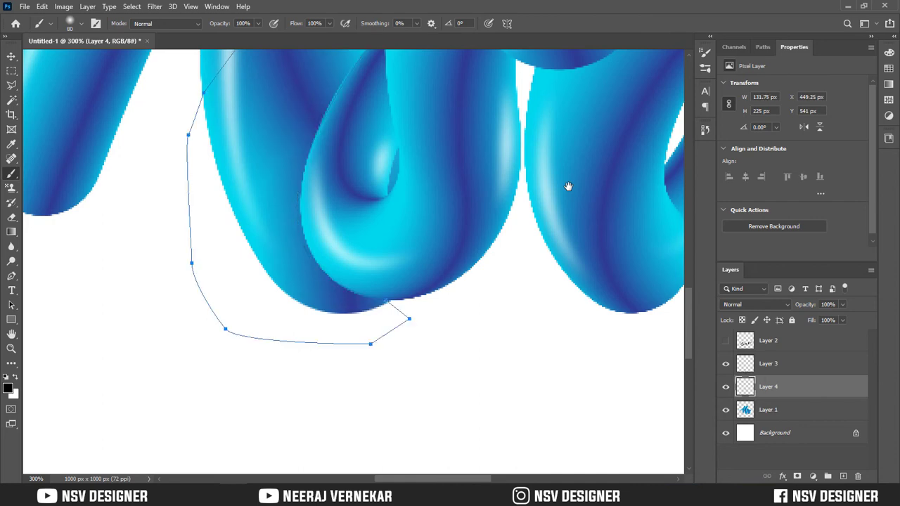
key(ctrl+z)
Redraw the closed path over the N's lower stroke, hugging the s's left edge, and convert it to a selection.
drag(408, 182, 465, 243)
key(p)
click(357, 257)
drag(446, 361, 547, 369)
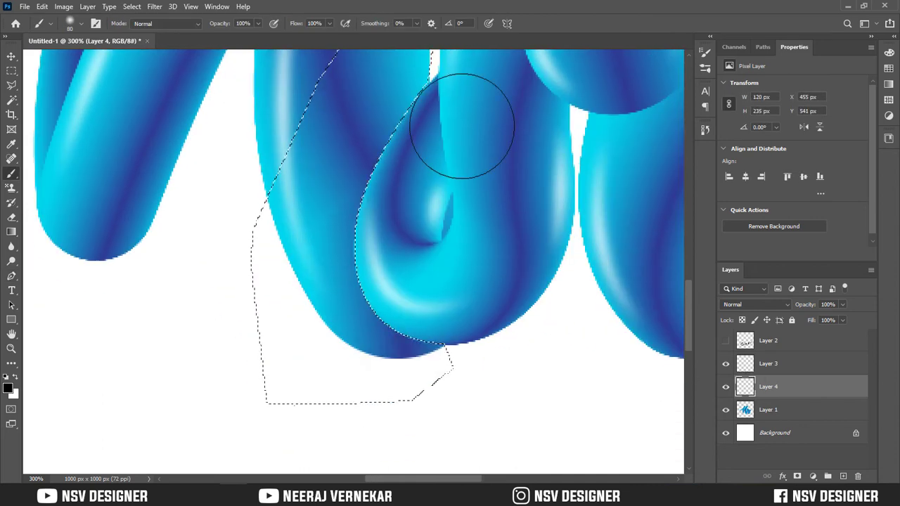
Paint soft black shadows at 68% opacity and 73% flow on the v behind the s and on the N's middle stroke.
key(ctrl+0)
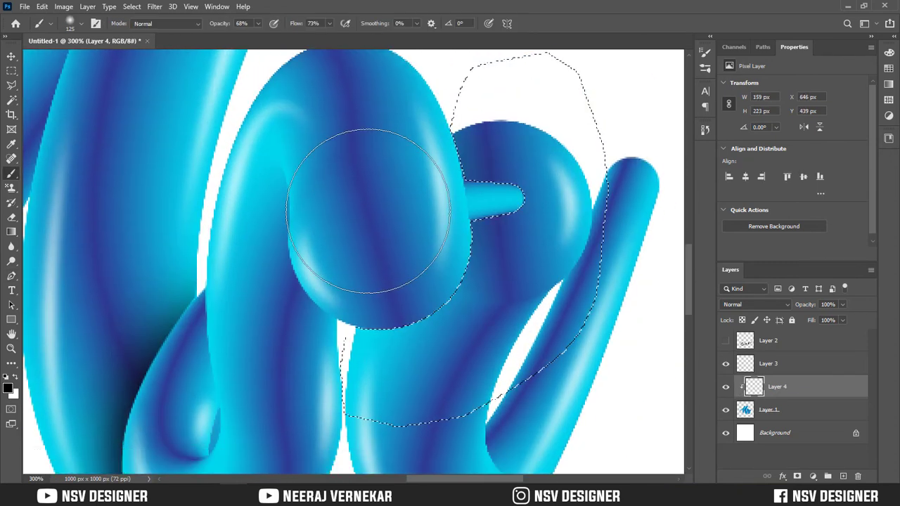
mouse_move(361, 195)
mouse_down()
mouse_move(435, 179)
mouse_move(430, 287)
mouse_up()
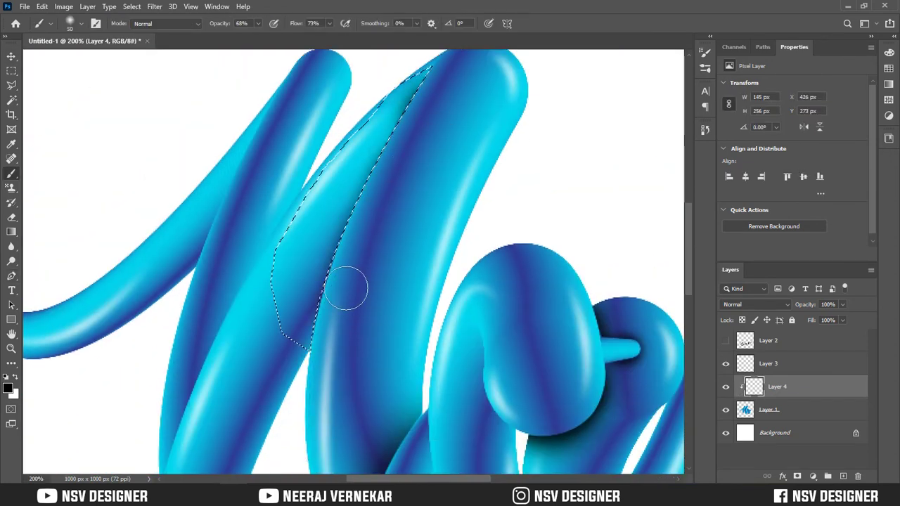
mouse_move(347, 288)
mouse_down()
mouse_move(488, 152)
mouse_move(473, 77)
mouse_up()
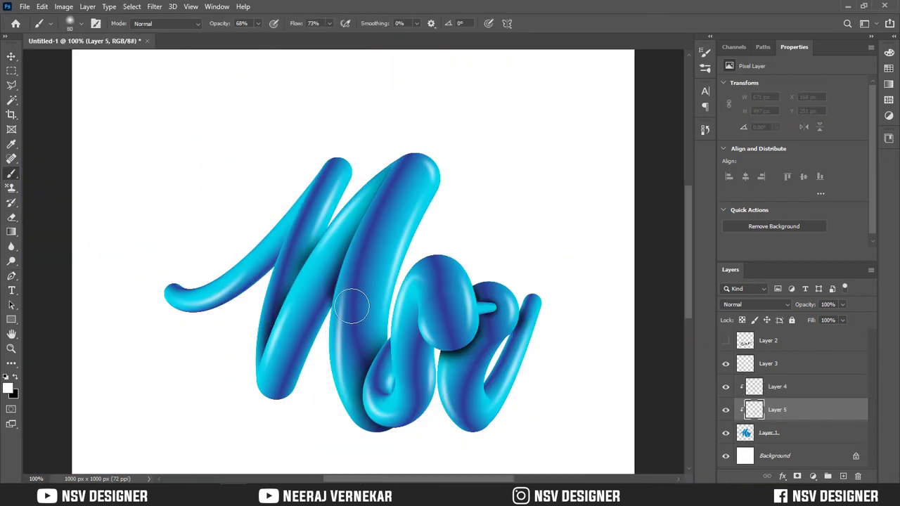
Paint soft white over the upper part of the N's thick stroke on Layer 5 and set the layer's blend mode to Overlay.
drag(415, 177, 387, 227)
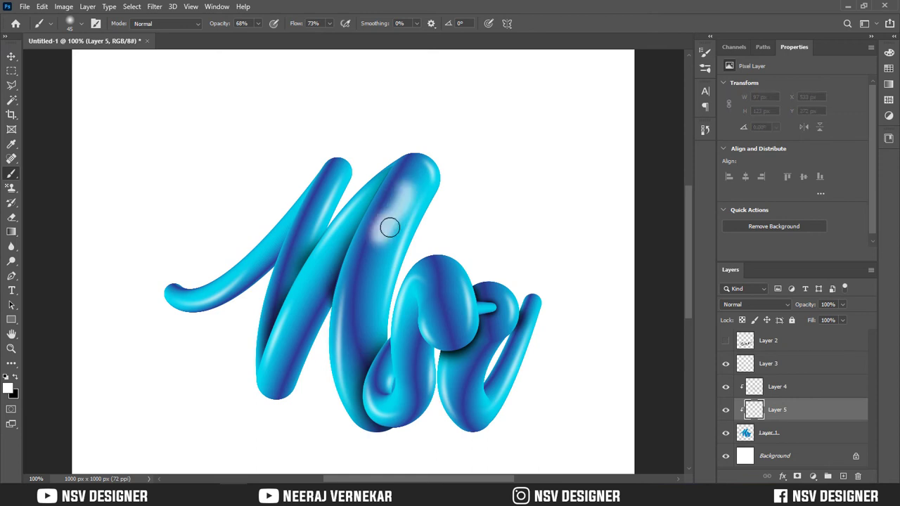
click(747, 305)
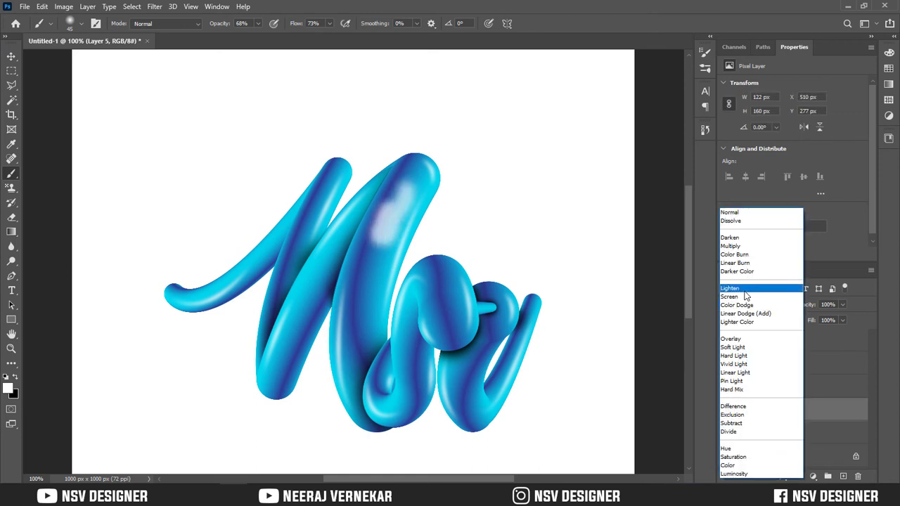
click(746, 339)
Try additional soft white strokes on the N's thick stroke and the s, undoing each attempt.
mouse_move(415, 169)
mouse_down()
mouse_move(384, 246)
mouse_move(418, 169)
mouse_move(415, 190)
mouse_up()
key(ctrl+z)
key(e)
key(b)
drag(469, 283, 466, 305)
key(ctrl+z)
key(ctrl+z)
key(ctrl+z)
key(ctrl+z)
key(ctrl+z)
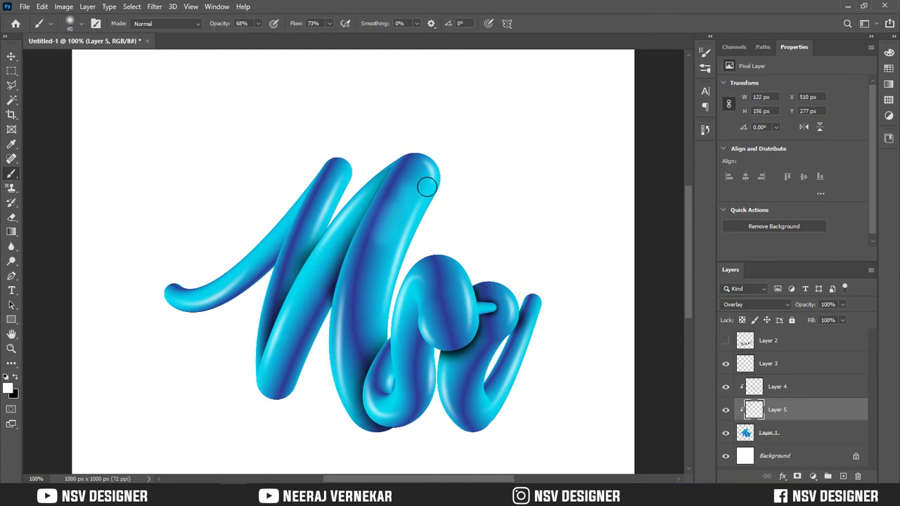
drag(425, 176, 403, 235)
key(ctrl+z)
Paint soft white strokes at 31% opacity and 28% flow along the N, s and v tubes on Layer 5.
drag(274, 25, 269, 25)
drag(166, 288, 254, 254)
drag(300, 298, 263, 385)
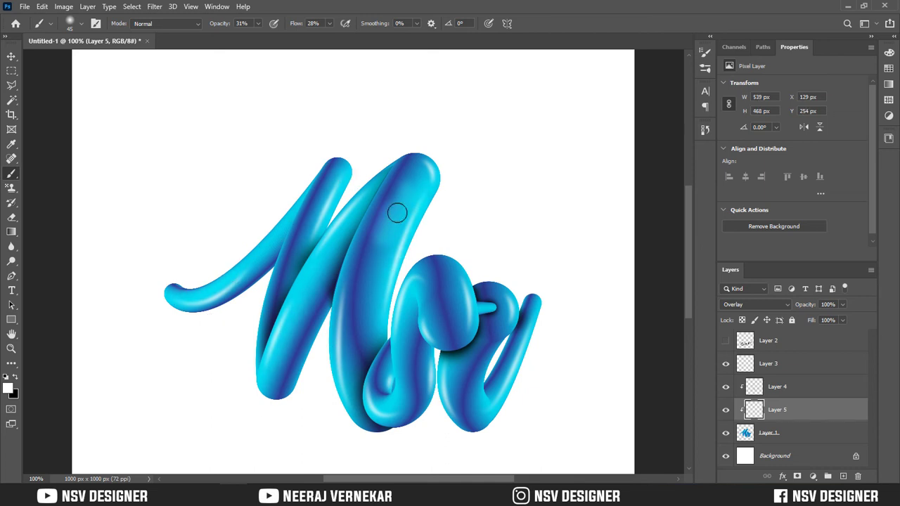
key(ctrl+z)
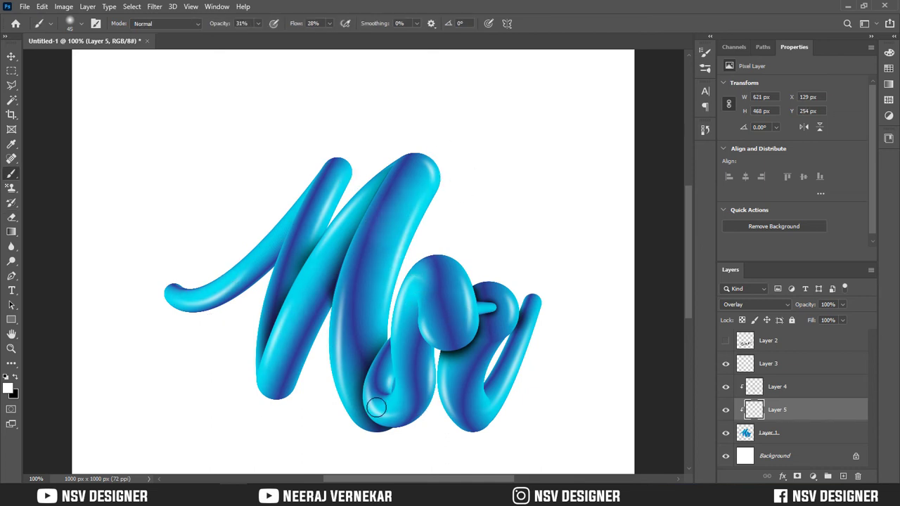
mouse_move(376, 407)
mouse_down()
mouse_move(528, 370)
mouse_move(539, 324)
mouse_move(496, 314)
mouse_move(492, 414)
mouse_up()
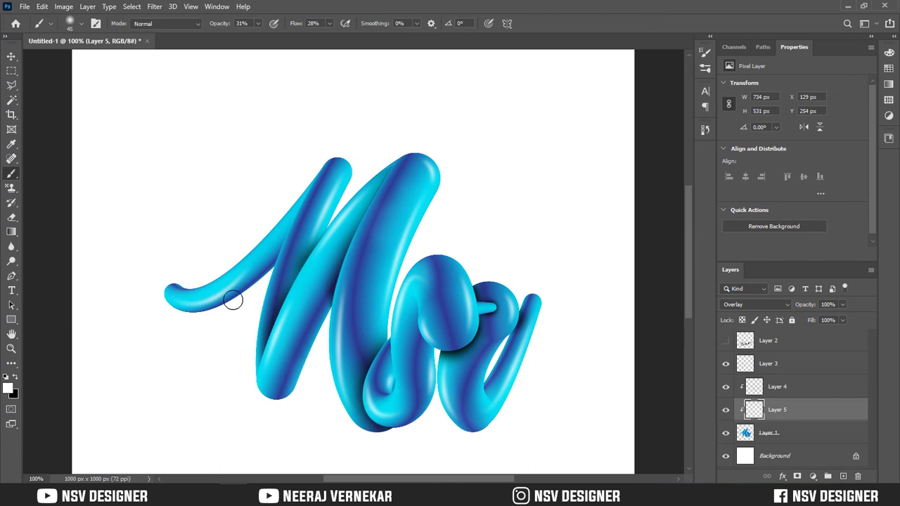
Show the black Designer script layer above the blue tube lettering.
key(ctrl+0)
key(v)
click(726, 341)
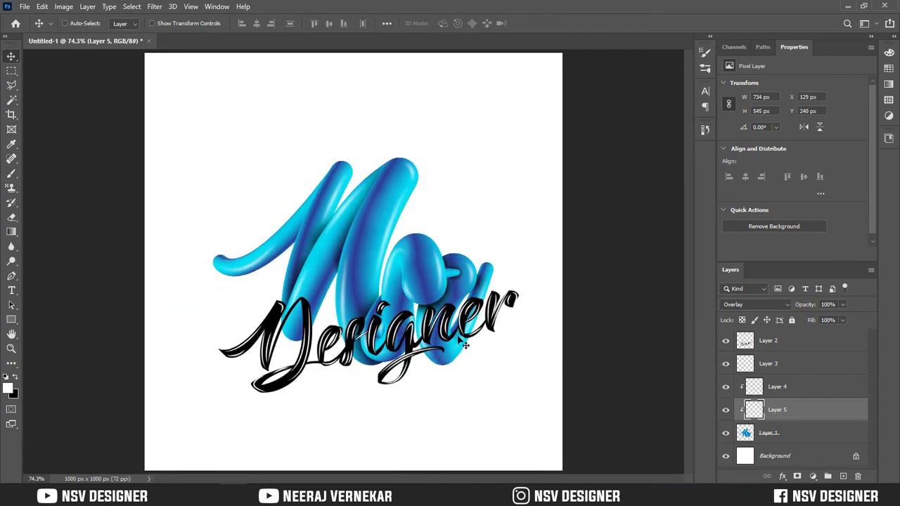
Fill the Background layer with the pink colour ff88c3.
click(792, 456)
click(11, 387)
click(643, 218)
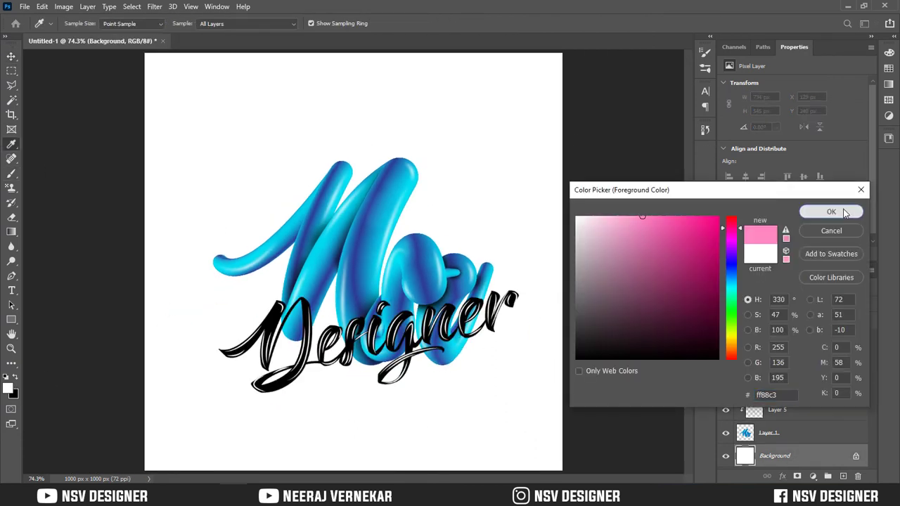
click(844, 210)
key(alt+BackSpace)
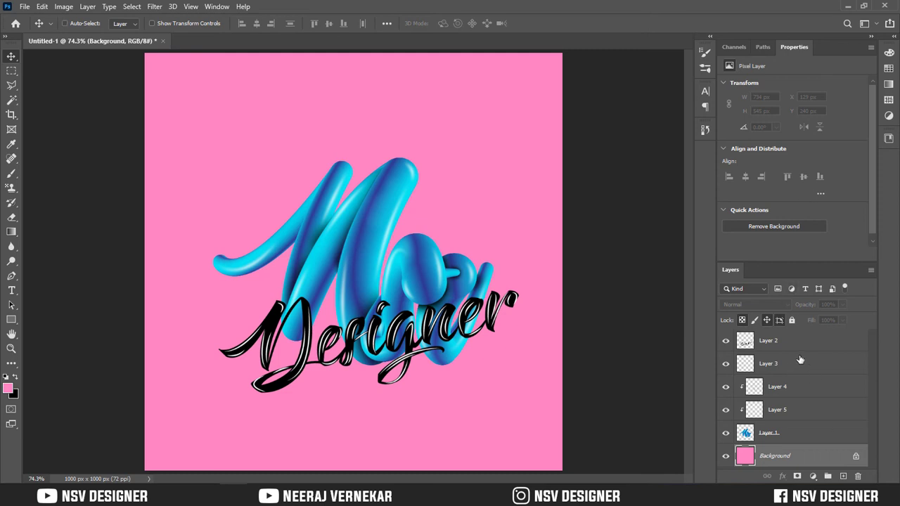
Duplicate the blue tube lettering layer, Layer 1, beneath its highlight and shadow layers.
click(777, 343)
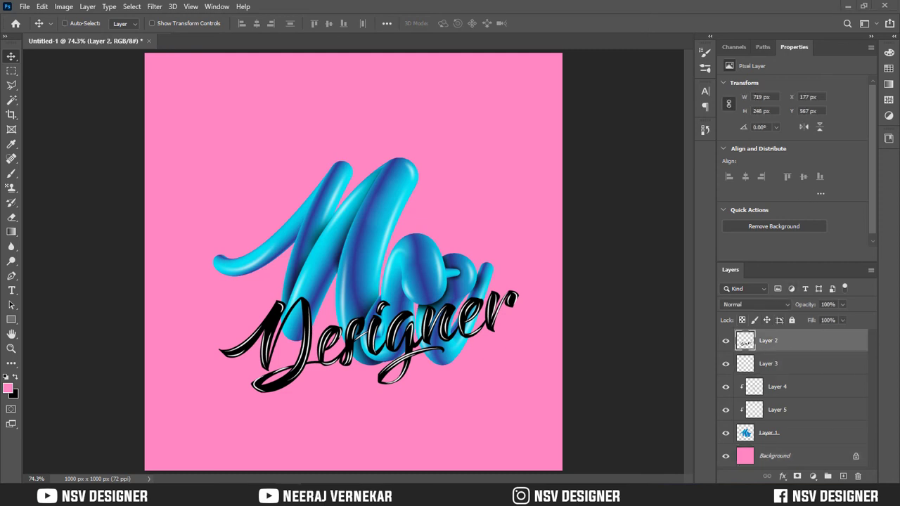
click(804, 363)
click(800, 387)
click(801, 410)
click(802, 432)
key(ctrl+j)
click(798, 456)
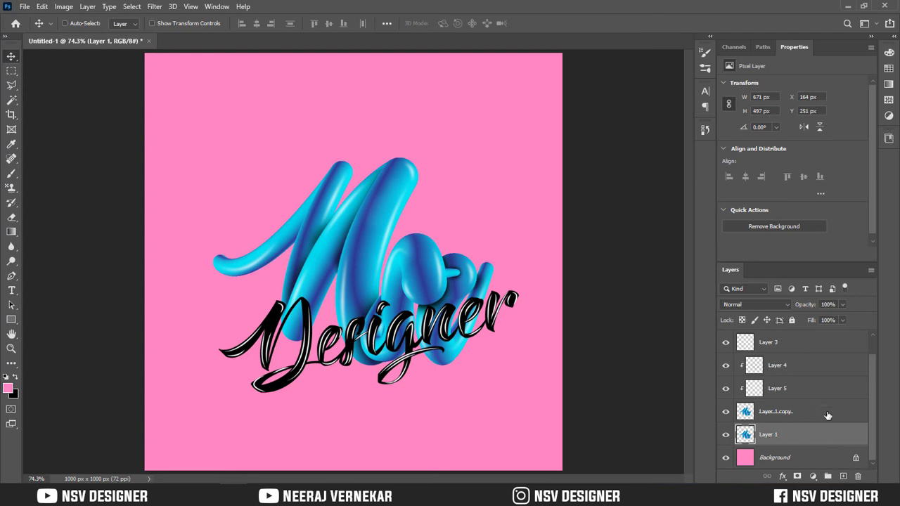
Apply a black 000000 Color Overlay at 100% opacity to the lower copy of the tube lettering.
double_click(819, 435)
click(468, 204)
click(489, 204)
click(727, 94)
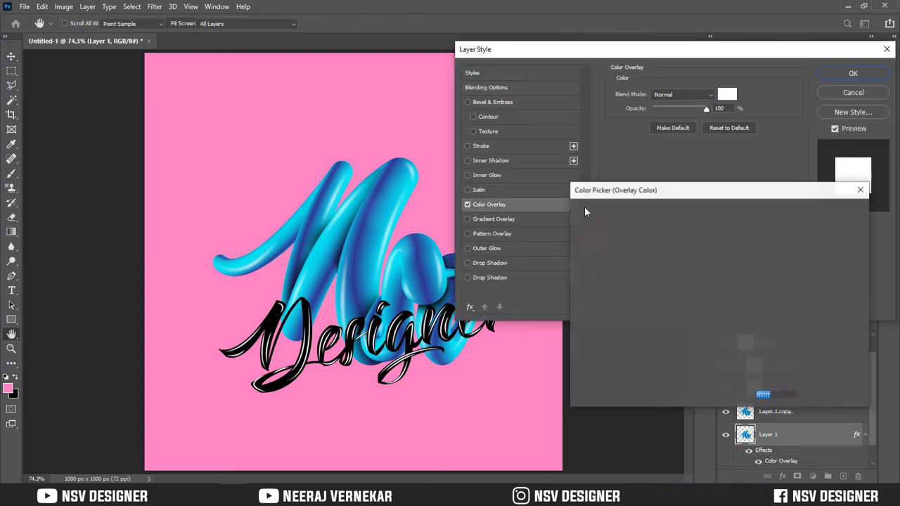
text(000000)
click(832, 211)
key(Return)
Shift the black lettering copy down about 37 px and set its layer opacity to 35%.
key(v)
drag(461, 307, 461, 322)
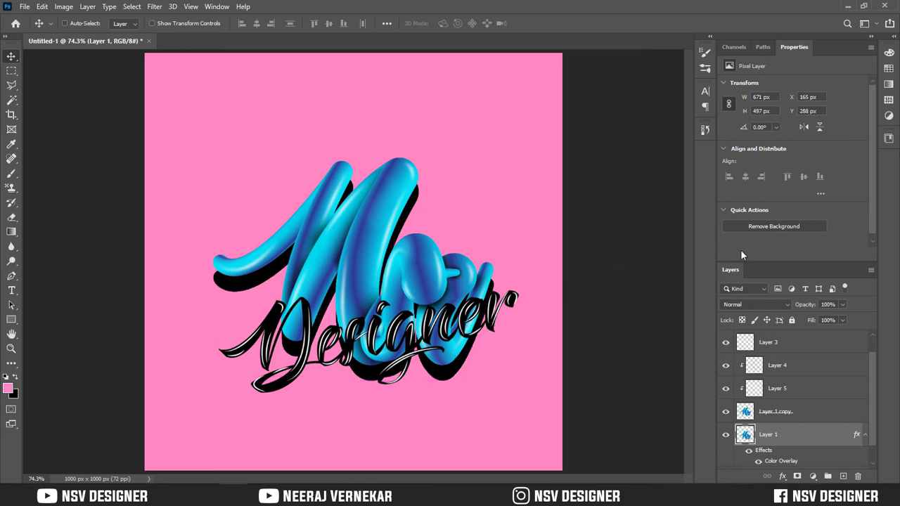
key(3)
key(5)
Apply a 10-pixel Gaussian Blur to the black lettering copy to make a soft drop shadow.
click(154, 6)
mouse_move(201, 133)
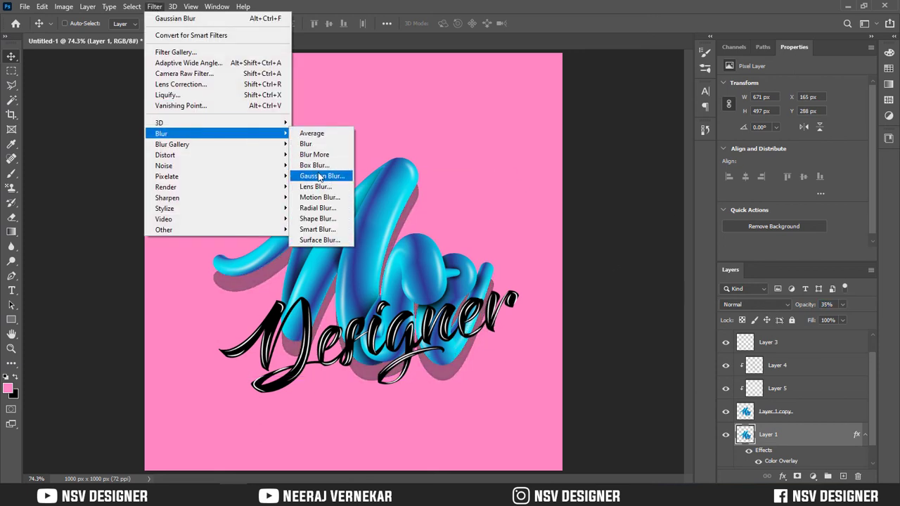
click(319, 176)
drag(605, 228, 615, 233)
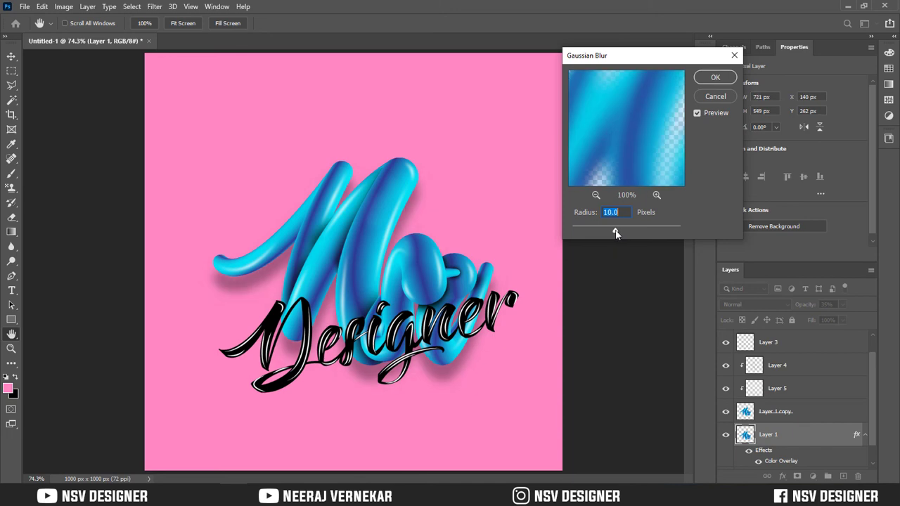
click(722, 83)
Remove the Designer script's white highlights using Color Range and enlarge the remaining black script to about 830 px wide.
key(alt+period)
click(131, 6)
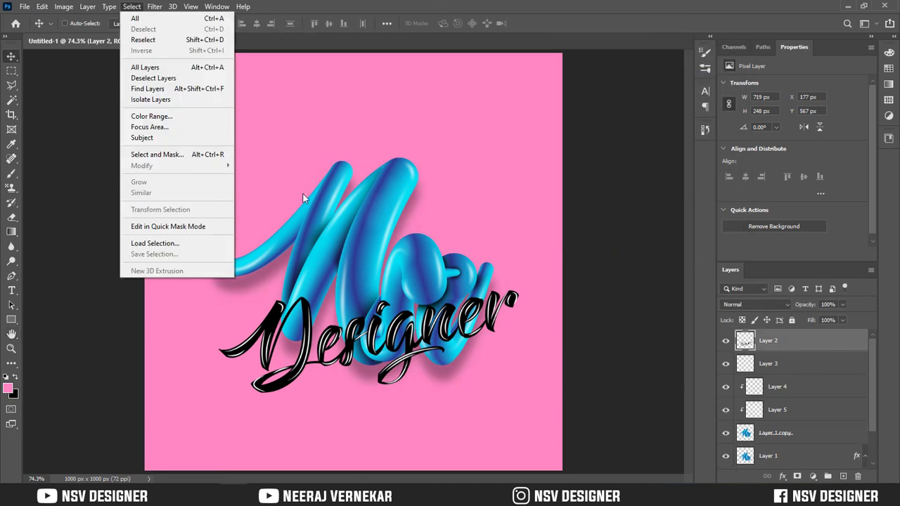
key(Escape)
key(ctrl+plus)
key(ctrl+plus)
click(132, 6)
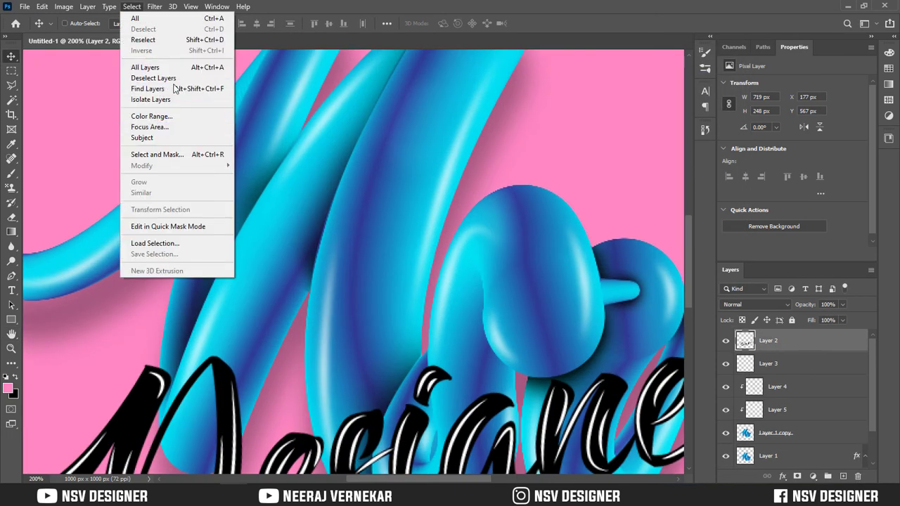
click(153, 116)
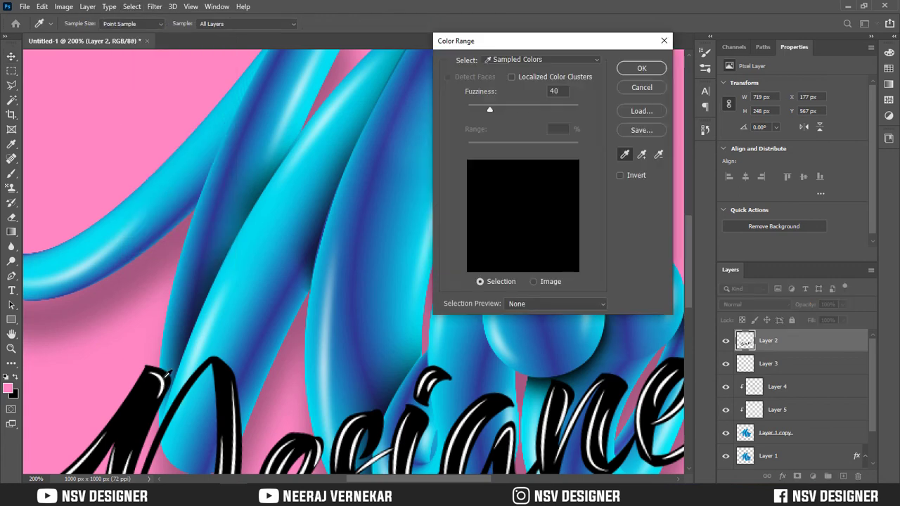
click(636, 73)
key(ctrl+0)
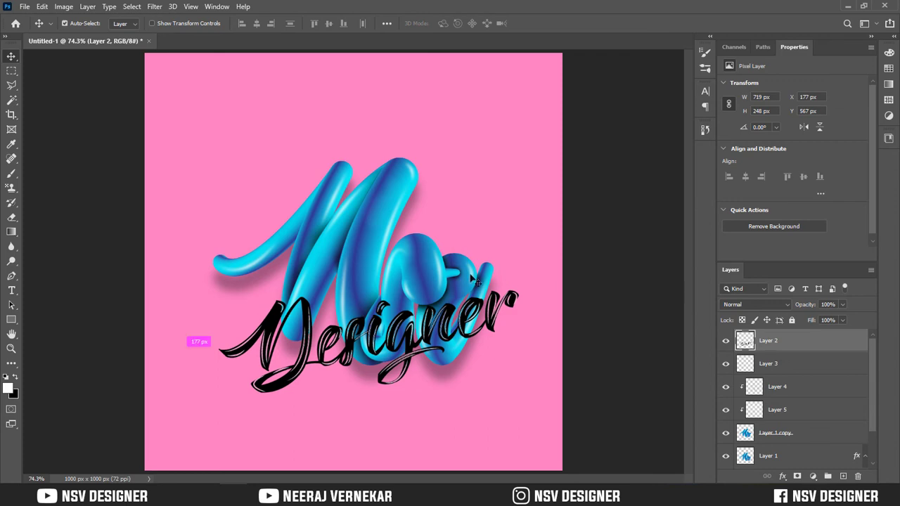
key(ctrl+z)
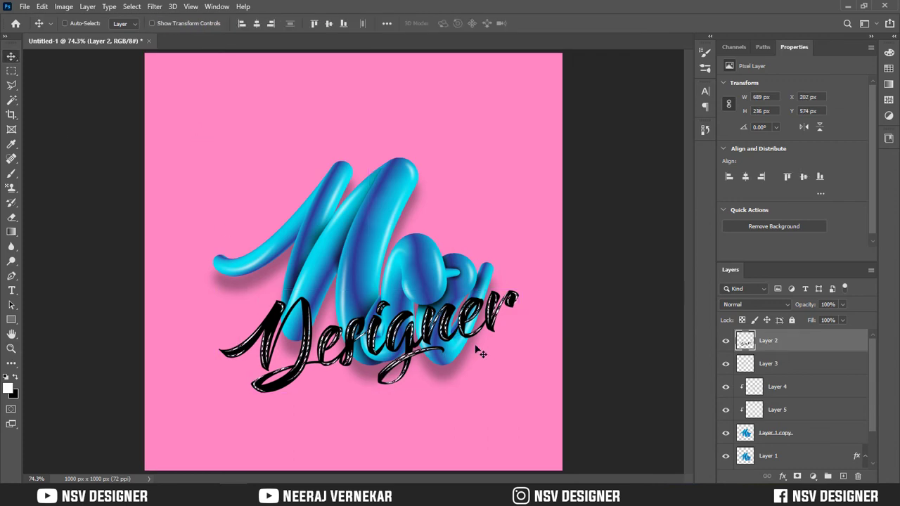
key(ctrl+d)
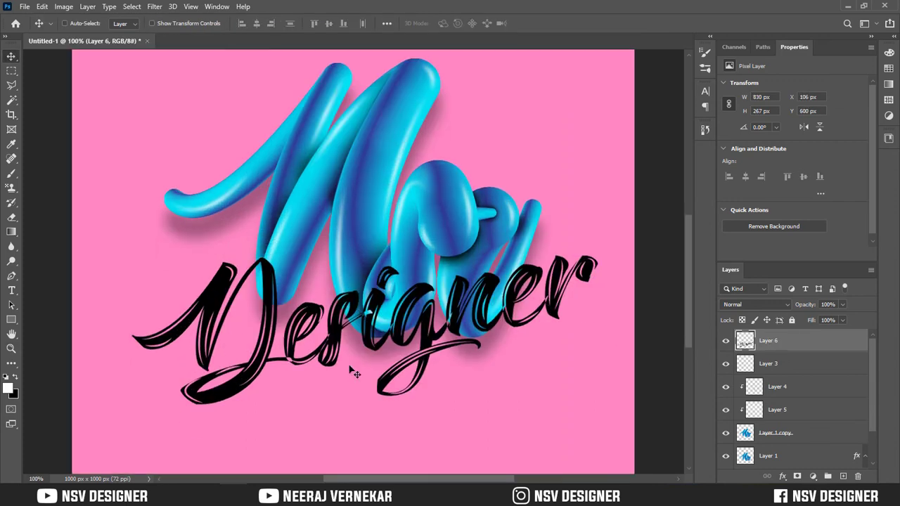
Add a layer mask to the Designer script on Layer 6 and load the blue tube lettering's outline as a selection.
scroll(330, 362, down, 1)
key(ctrl+plus)
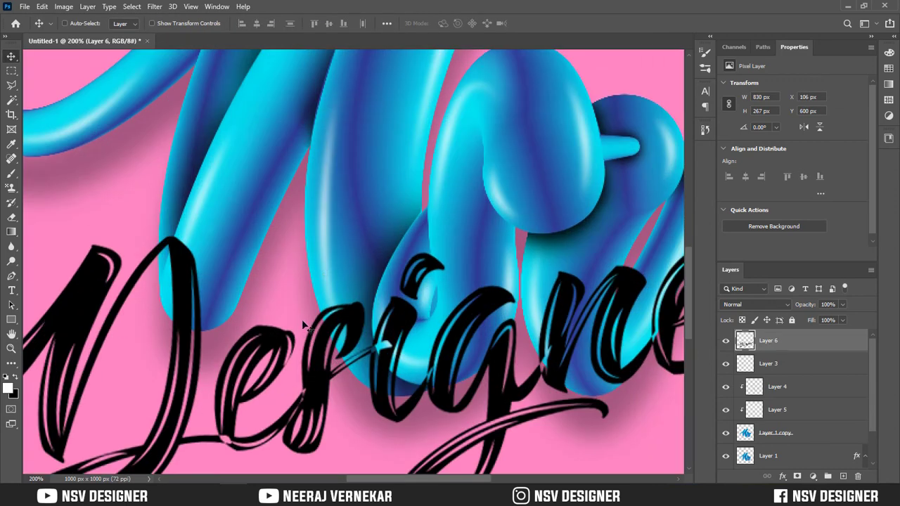
drag(625, 359, 640, 325)
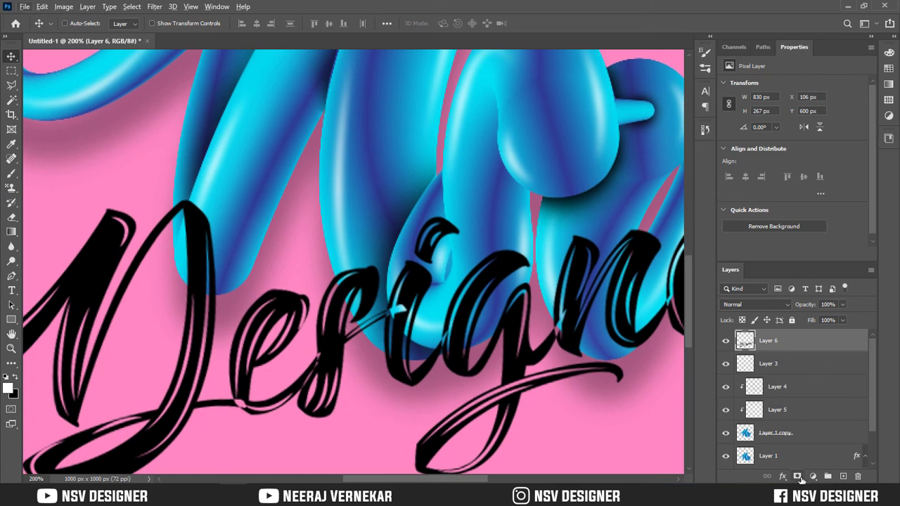
ctrl+click(746, 433)
click(772, 341)
key(b)
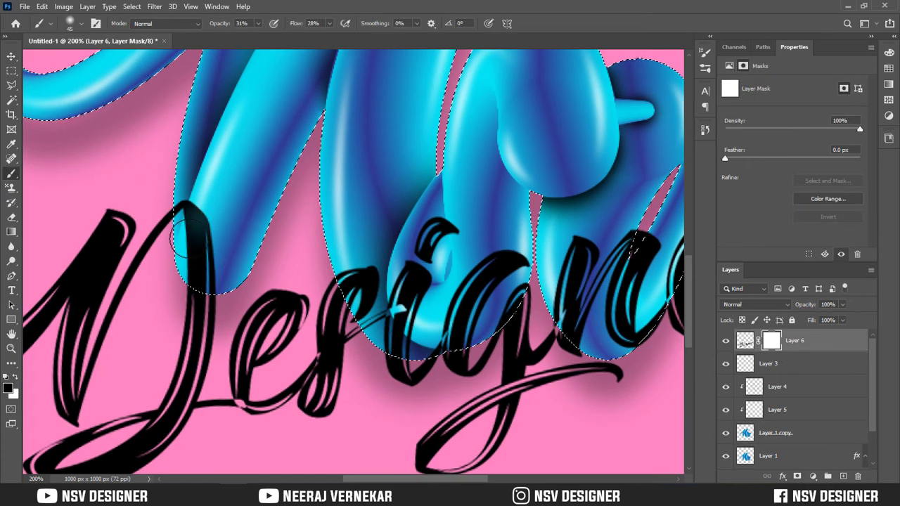
Mask out the top of the script's D over the N tube with a black brush at 100% opacity and flow.
drag(221, 24, 295, 23)
drag(296, 24, 398, 36)
key(x)
key(x)
drag(186, 208, 193, 236)
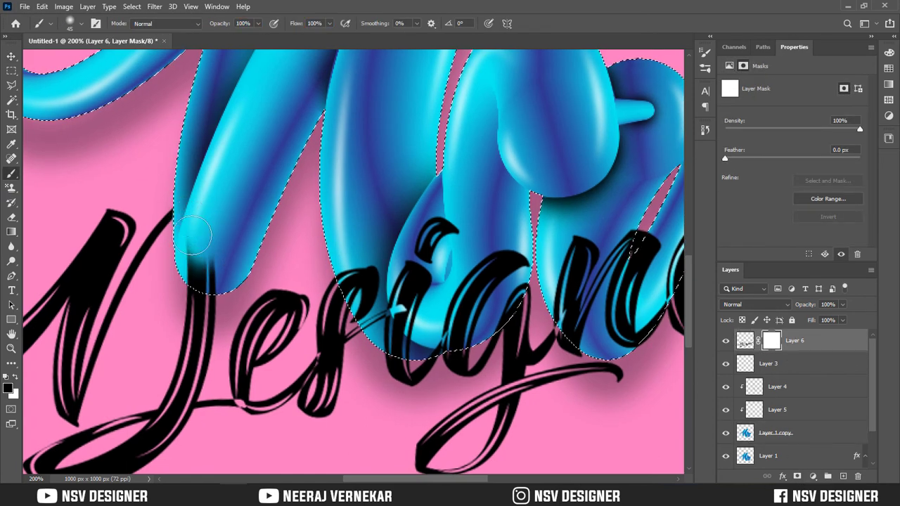
Mask out the script's g over the s tube and its second e over the v tube, and clear the selection.
mouse_move(454, 313)
mouse_down()
mouse_move(505, 286)
mouse_move(336, 302)
mouse_up()
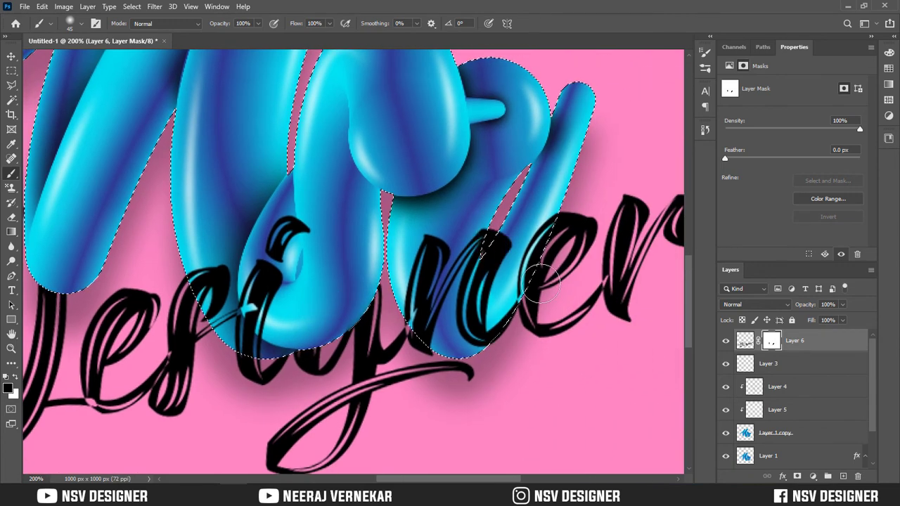
drag(540, 243, 558, 226)
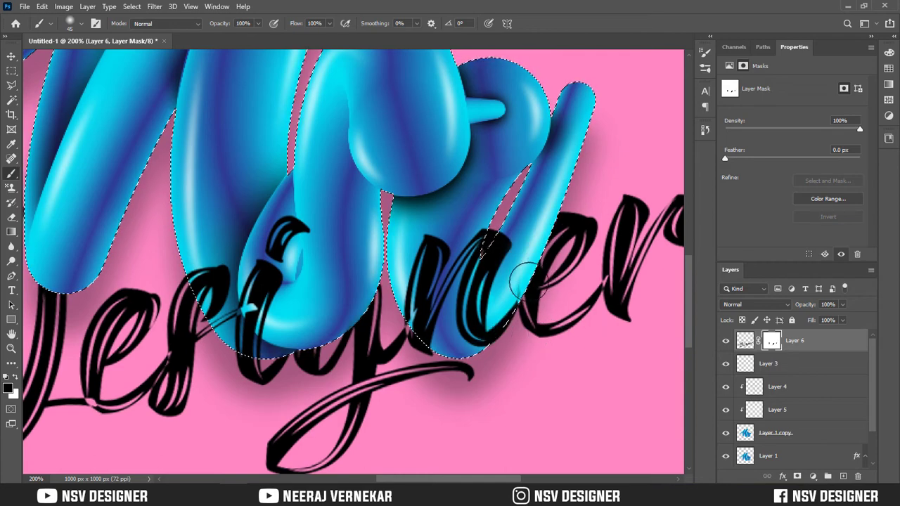
drag(211, 250, 454, 257)
drag(615, 271, 455, 253)
key(ctrl+0)
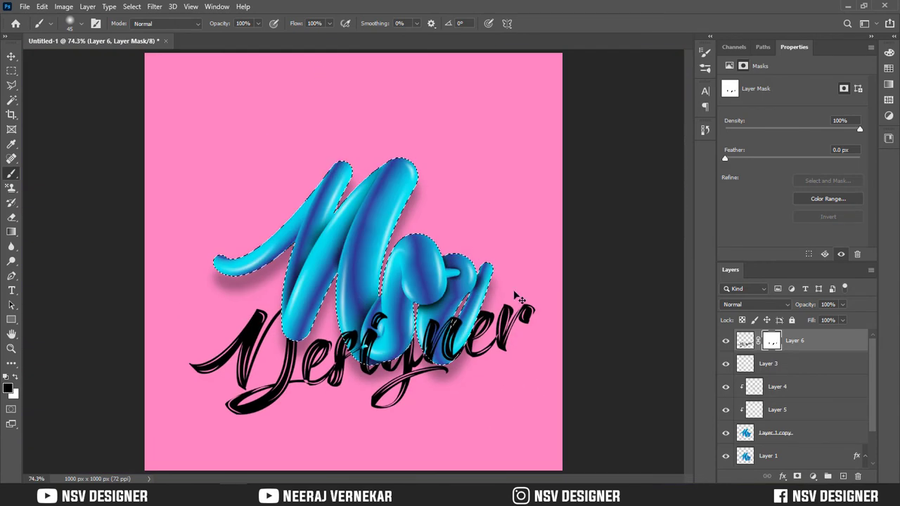
key(ctrl+d)
click(13, 58)
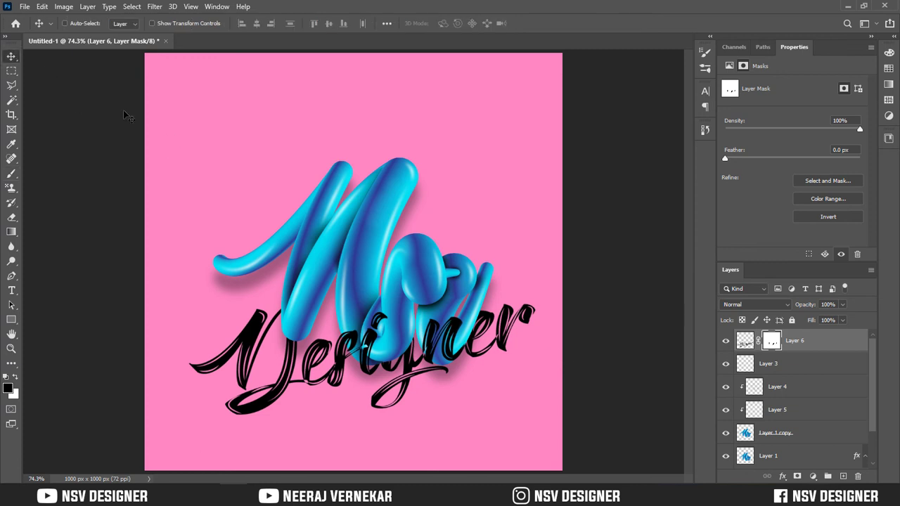
Duplicate the masked Designer script layer and convert the lower Layer 6 to a smart object.
click(814, 342)
key(ctrl+j)
right_click(822, 365)
click(716, 163)
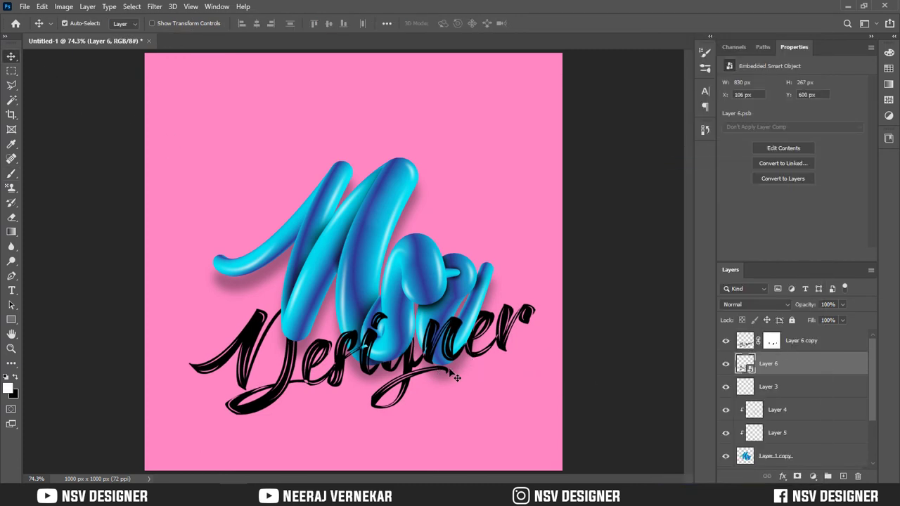
Duplicate the smart object script slightly down and to the right, and set the copy's opacity to 40%.
key(ctrl+plus)
key(ctrl+plus)
scroll(443, 377, down, 3)
drag(450, 366, 466, 374)
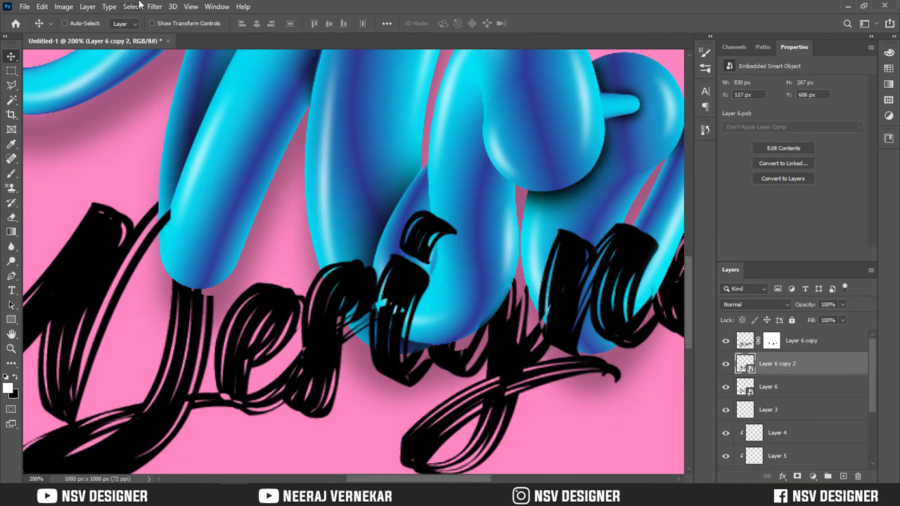
drag(807, 310, 773, 309)
Reposition the script's shadow copy to X 112 px, Y 619 px and lower its opacity to 22%.
drag(429, 337, 373, 341)
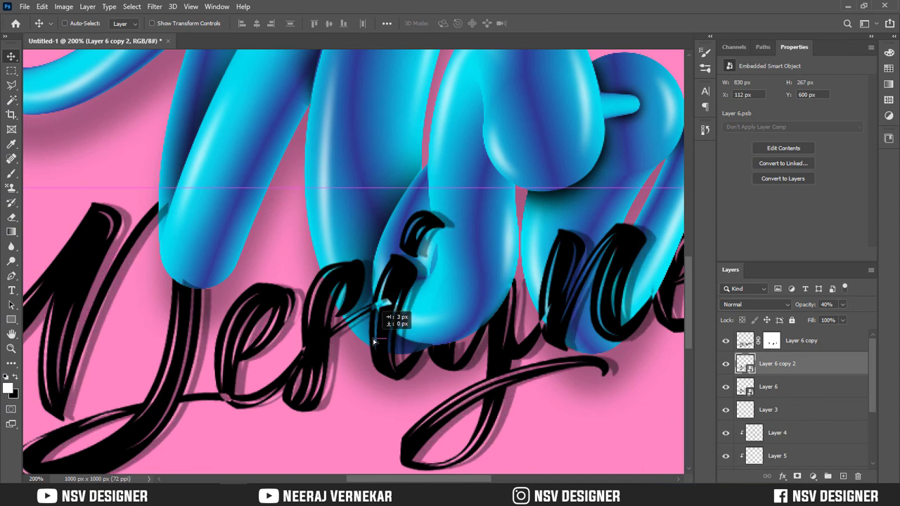
drag(418, 371, 418, 360)
drag(551, 313, 551, 334)
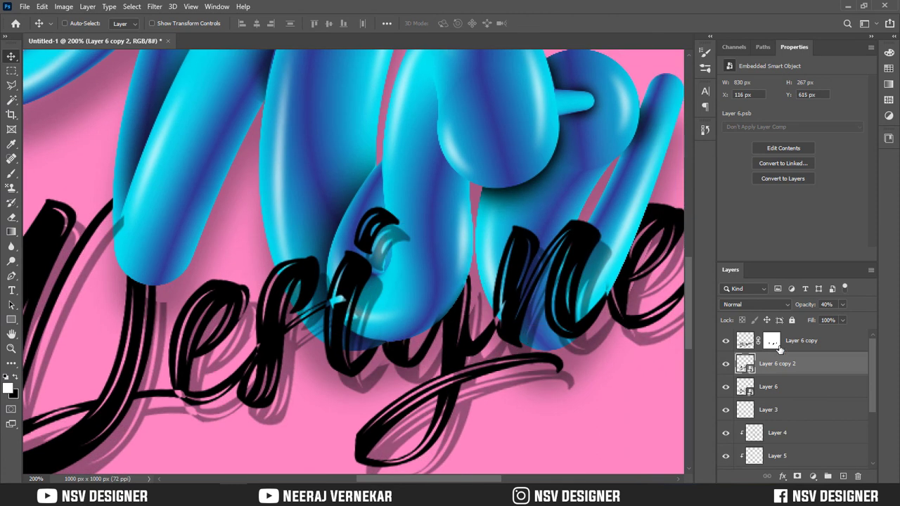
drag(804, 304, 799, 308)
drag(492, 355, 486, 361)
drag(808, 305, 803, 308)
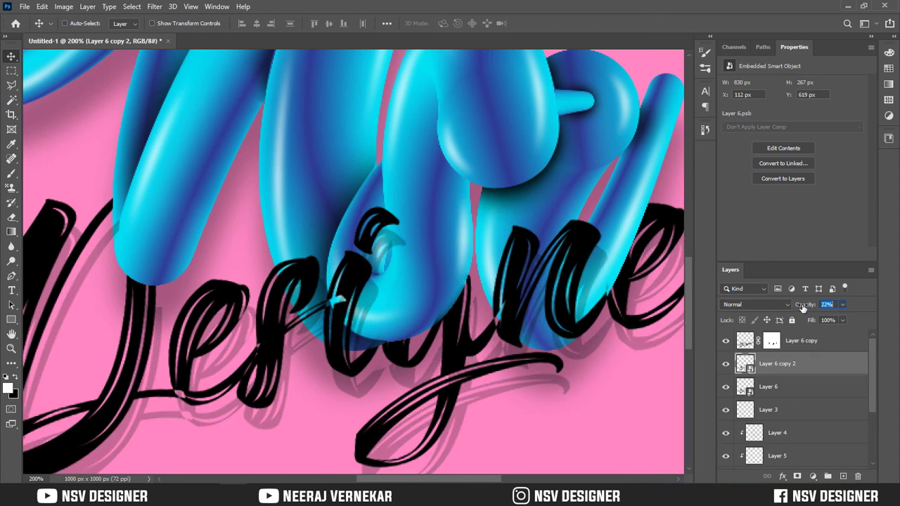
Load the blue tube lettering as a selection and rasterize the script's shadow layer, Layer 6 copy 2.
scroll(758, 378, down, 3)
ctrl+click(746, 411)
scroll(759, 394, up, 3)
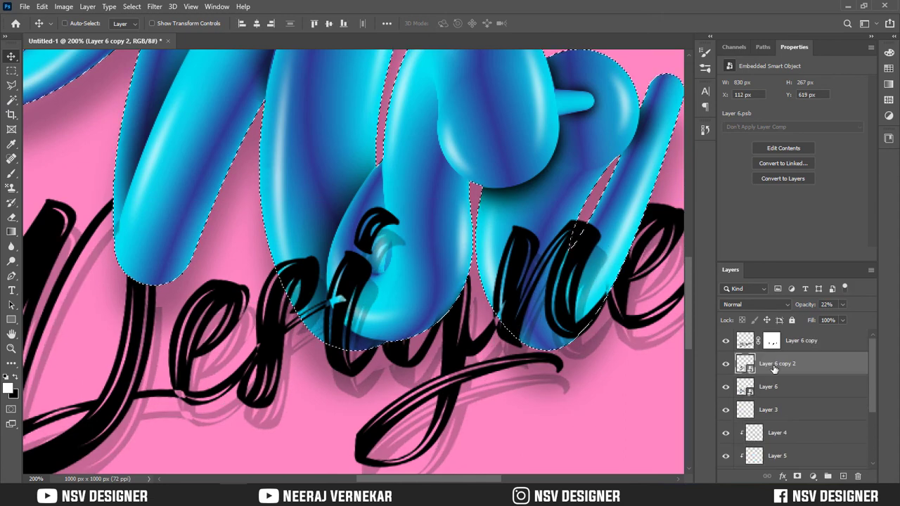
right_click(822, 365)
click(756, 208)
Try cutting and pasting the script shadow within the tube selection, undo the attempt and clear the selection.
key(ctrl+x)
key(Delete)
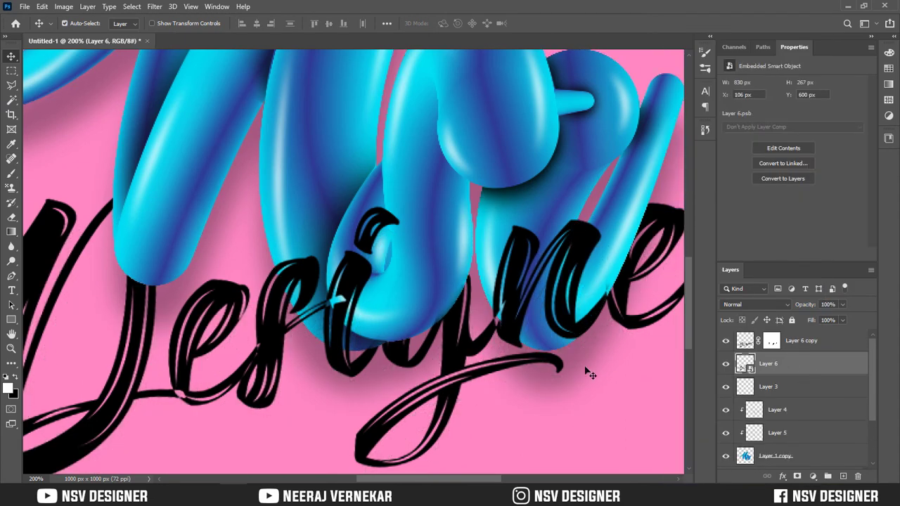
key(ctrl+v)
mouse_move(331, 299)
mouse_down()
mouse_move(372, 301)
mouse_move(374, 289)
mouse_move(342, 295)
mouse_up()
key(ctrl+z)
key(ctrl+z)
key(ctrl+z)
key(ctrl+d)
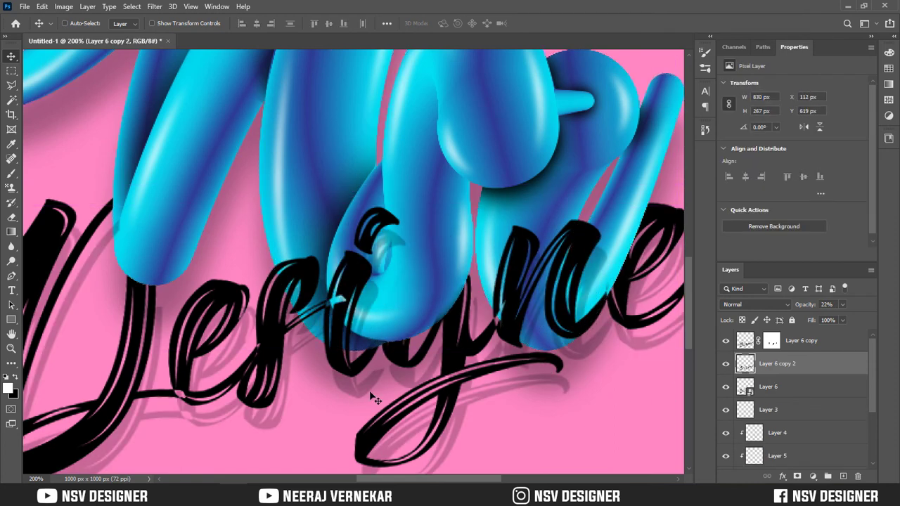
Erase the script shadow on the pink background around the D, e and s using a 50 px eraser at partial strength.
key(e)
right_click(352, 394)
click(389, 349)
drag(260, 403, 216, 332)
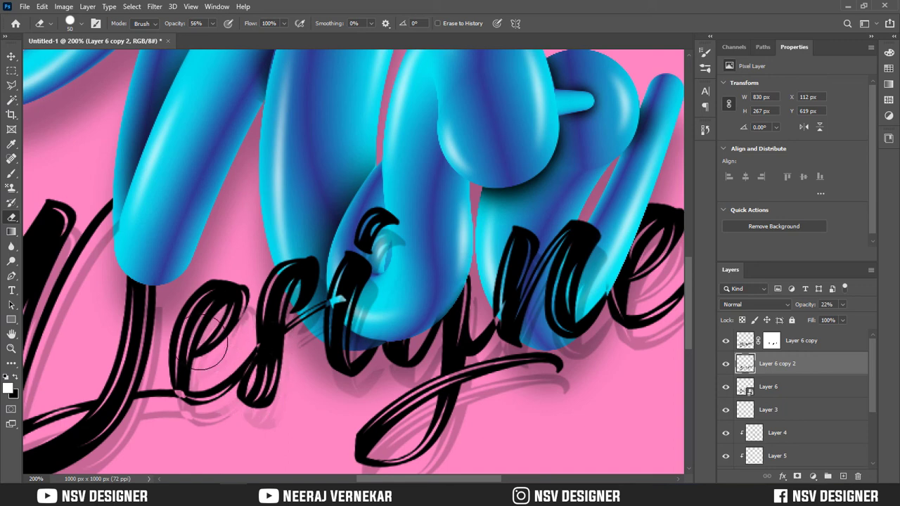
drag(57, 275, 280, 277)
drag(313, 243, 274, 321)
drag(81, 392, 227, 371)
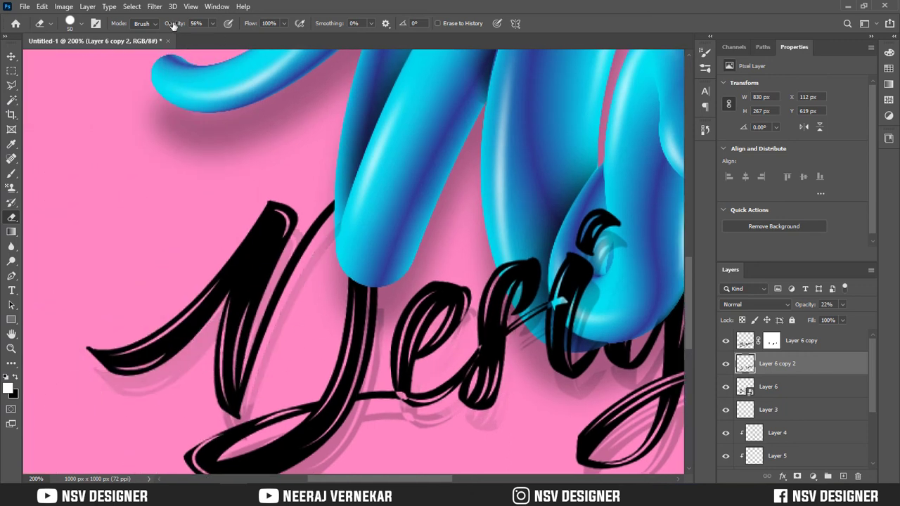
Set the eraser's opacity to 100% and clear the remaining script shadow from the pink background along the whole word.
drag(173, 26, 187, 25)
mouse_move(281, 265)
mouse_down()
mouse_move(264, 313)
mouse_move(155, 362)
mouse_up()
drag(383, 458, 281, 286)
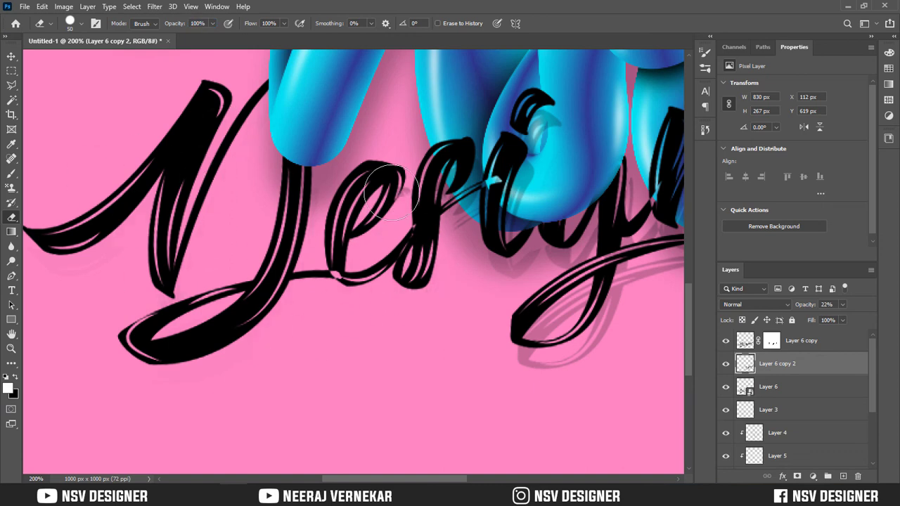
drag(433, 325, 309, 356)
drag(379, 301, 557, 327)
drag(352, 377, 14, 435)
mouse_move(379, 288)
mouse_down()
mouse_move(426, 150)
mouse_move(334, 285)
mouse_move(306, 268)
mouse_up()
drag(307, 267, 440, 321)
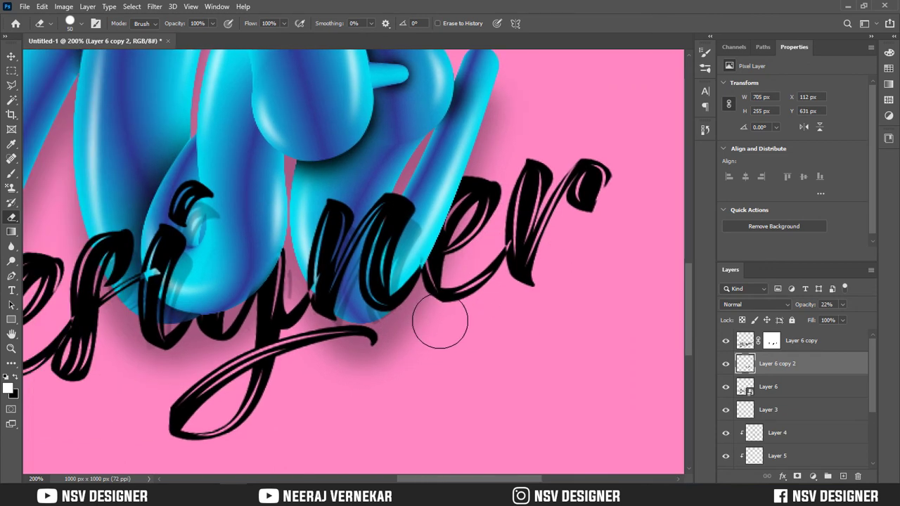
Reduce the eraser to 15 px and remove the shadow leftovers on the pink background around the script's n.
key(ctrl+plus)
key(ctrl+plus)
key(ctrl+plus)
drag(501, 423, 501, 399)
key(bracketleft)
key(bracketleft)
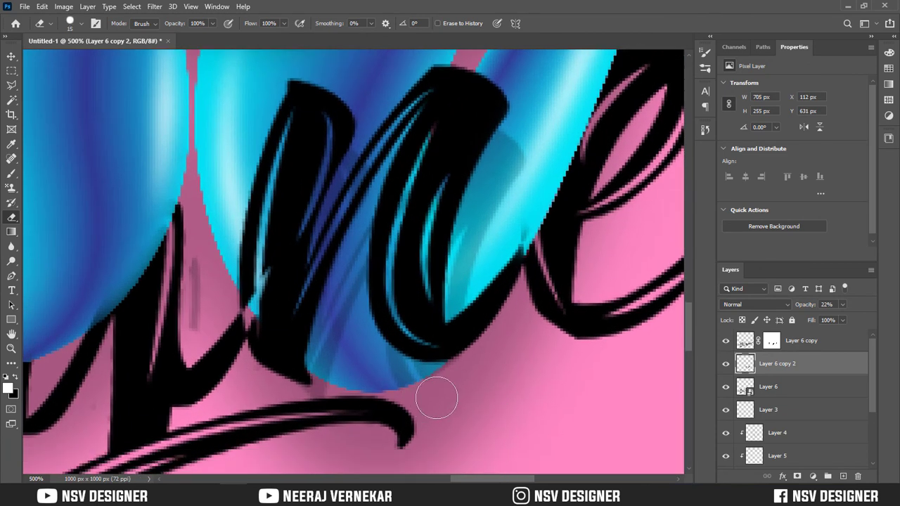
drag(292, 391, 551, 412)
drag(453, 325, 452, 288)
drag(447, 398, 495, 398)
Clean up the leftover script shadow beneath the i and g on Layer 6 copy 2, comparing with the layer hidden and shown.
click(771, 340)
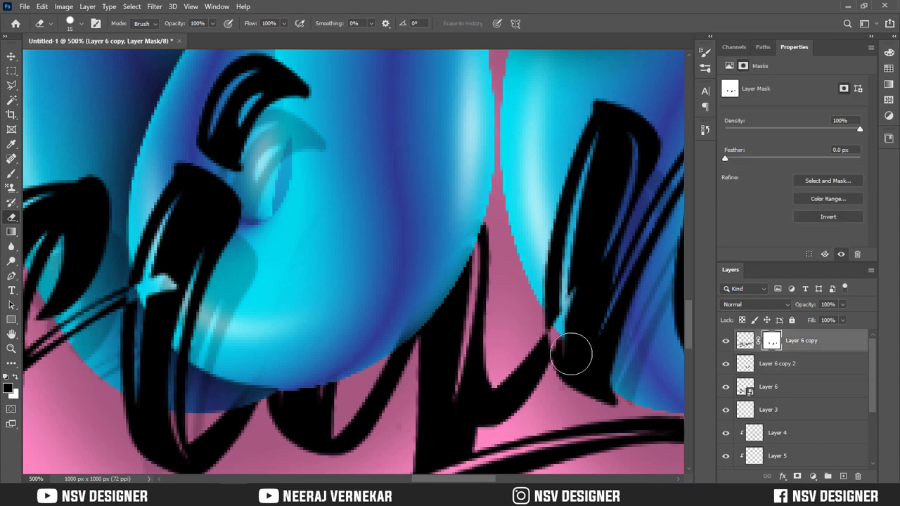
key(b)
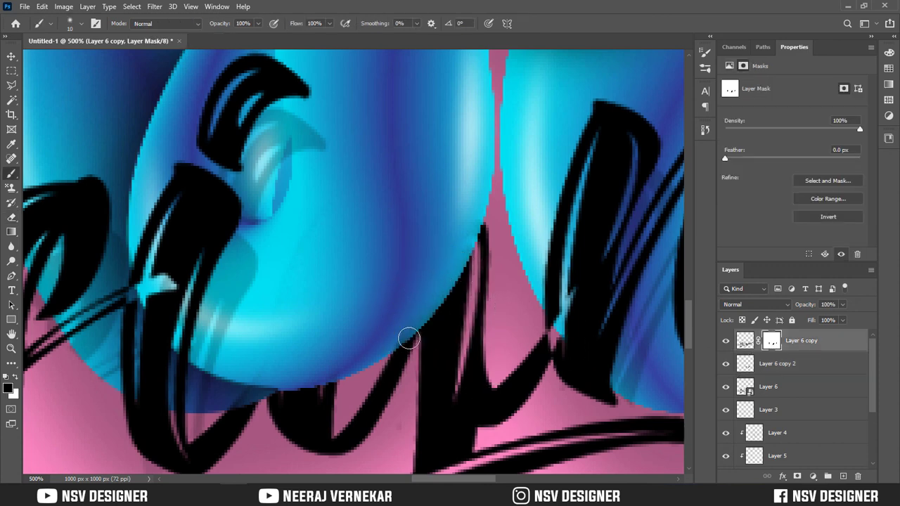
click(735, 366)
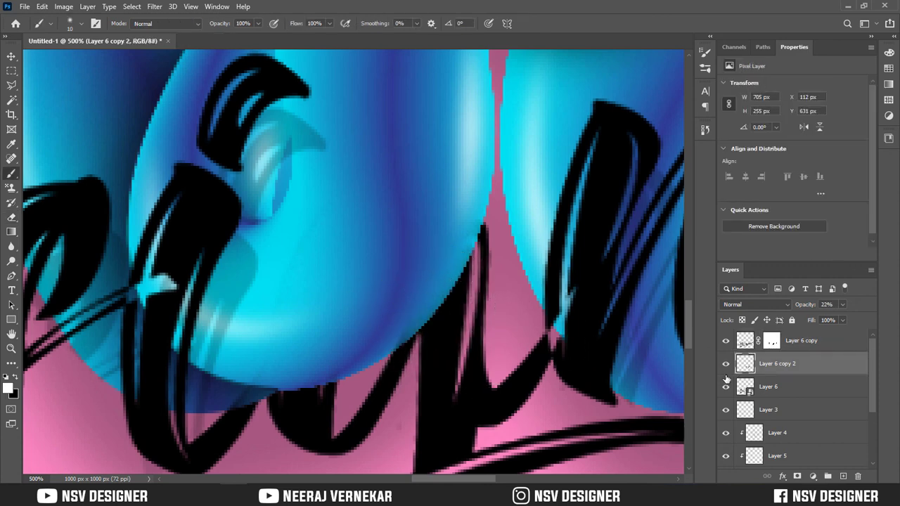
key(e)
drag(398, 387, 377, 315)
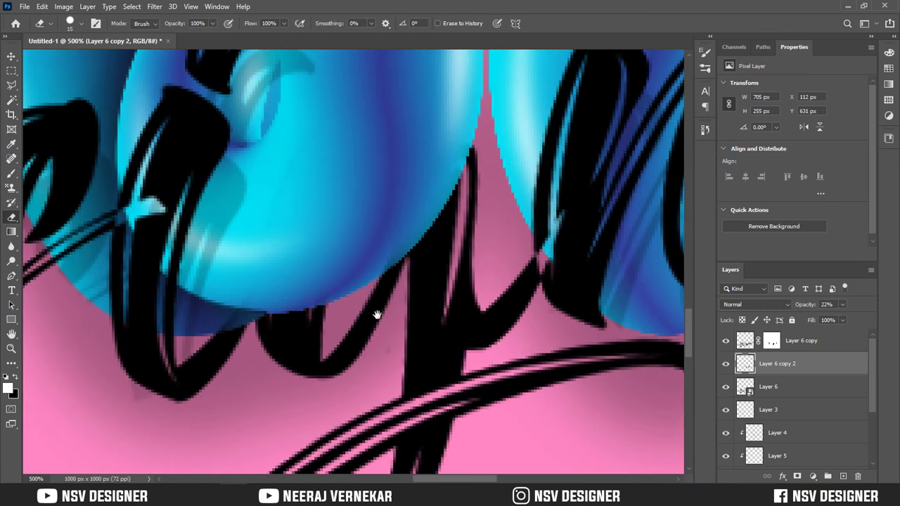
click(739, 389)
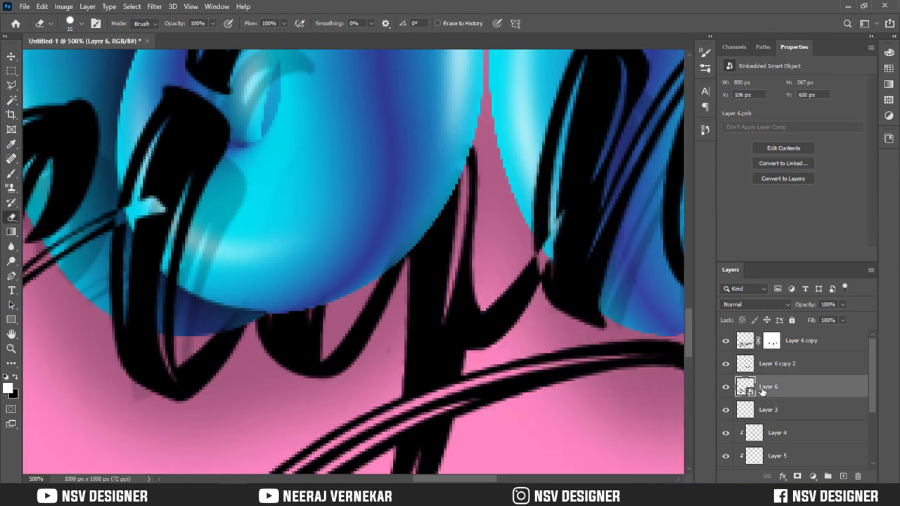
click(726, 365)
click(726, 366)
drag(348, 348, 484, 344)
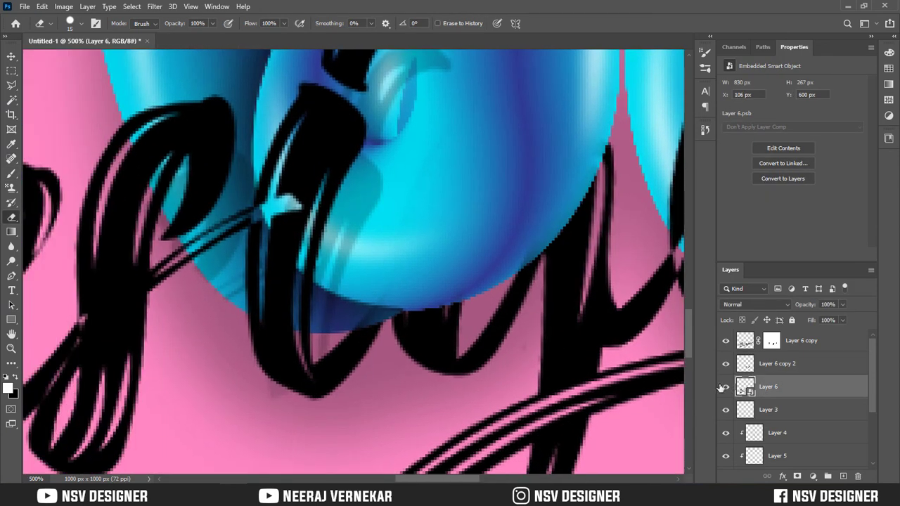
click(772, 362)
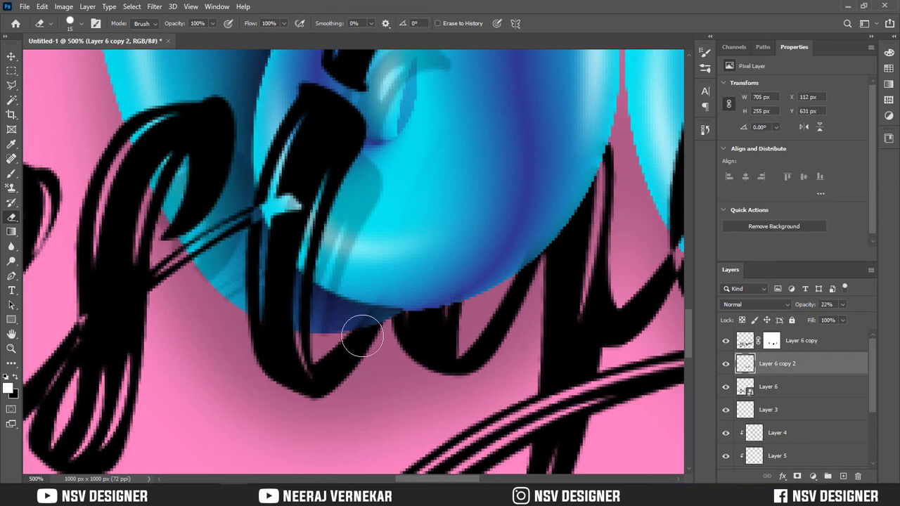
Hide Layer 6 copy 2, load the tube lettering as a selection and paint white on Layer 6 copy's mask between the i and g.
click(767, 387)
click(726, 364)
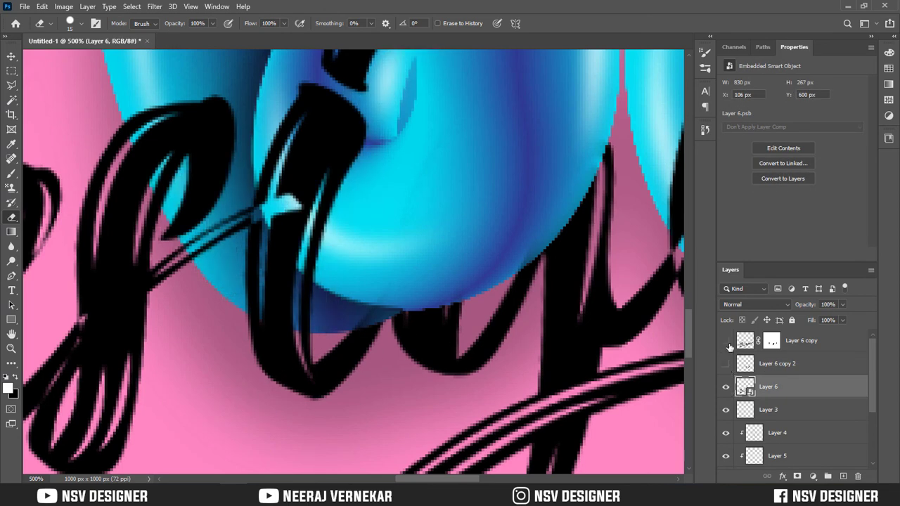
click(773, 342)
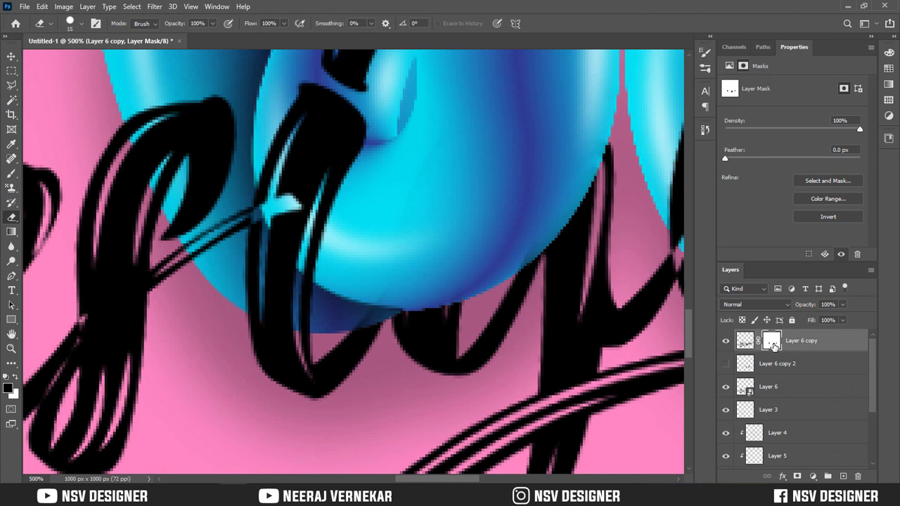
scroll(748, 431, down, 2)
ctrl+click(746, 432)
key(b)
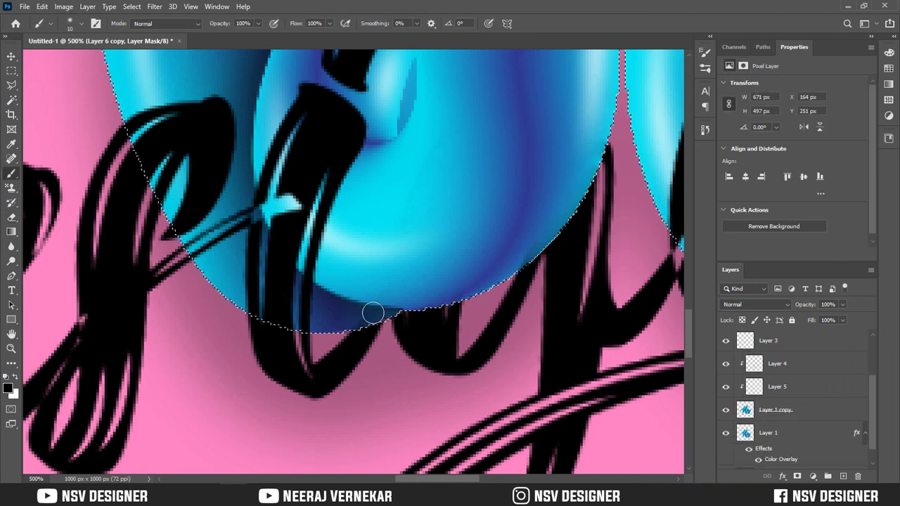
key(x)
drag(373, 313, 398, 305)
key(c)
drag(347, 254, 361, 268)
click(569, 24)
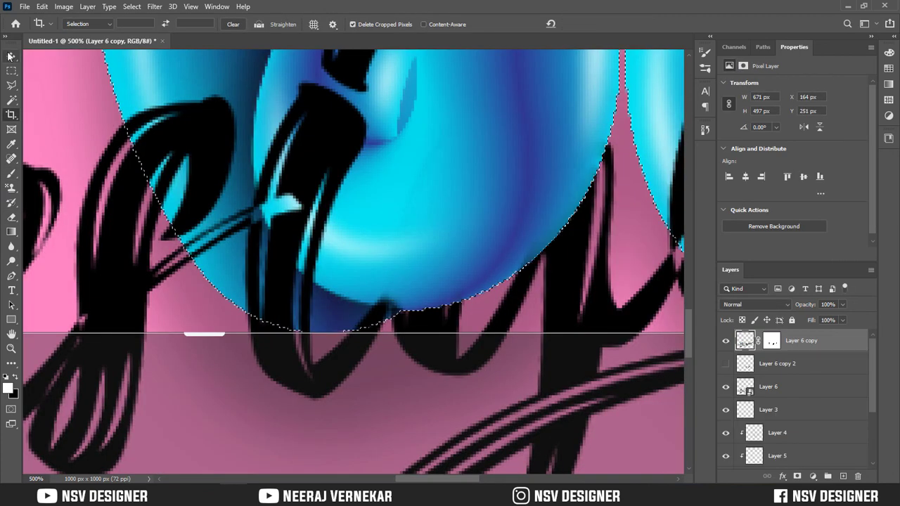
key(Escape)
Paint black on the mask to hide the stroke spilling onto the tube, clear the selection and show Layer 6 copy 2 again.
key(b)
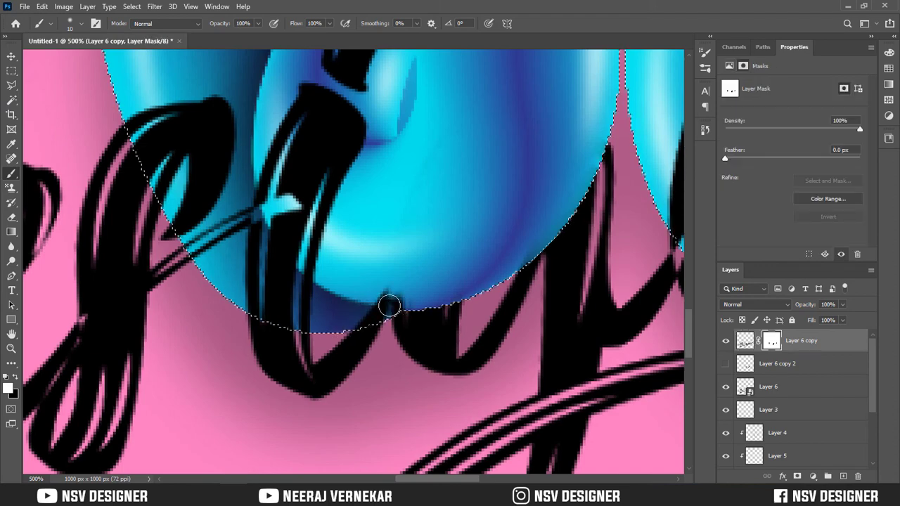
key(x)
drag(389, 306, 396, 305)
key(ctrl+minus)
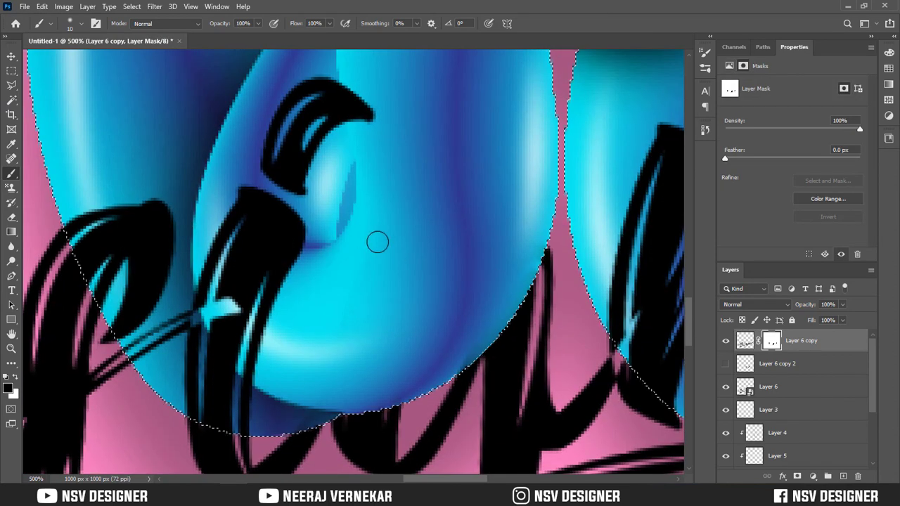
key(ctrl+0)
key(ctrl+d)
click(727, 364)
scroll(373, 380, up, 3)
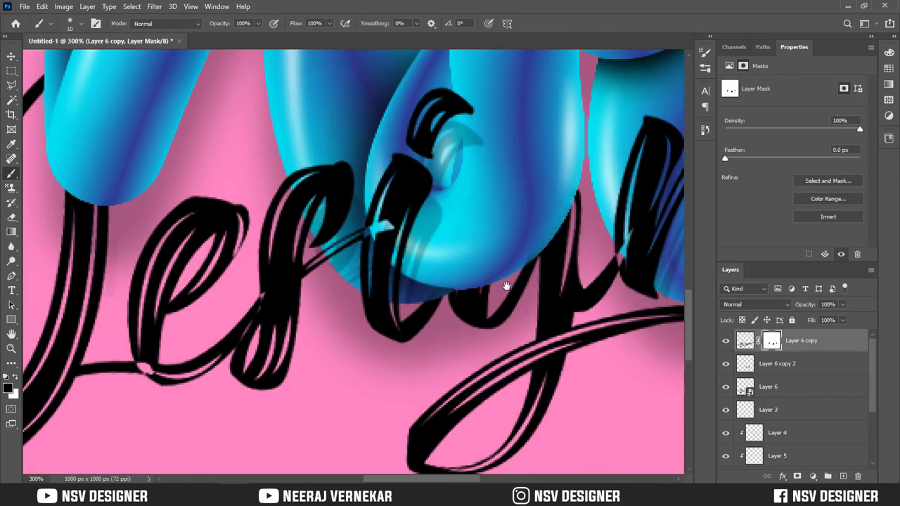
Apply a Gaussian Blur to the script's shadow layer, Layer 6 copy 2.
drag(140, 269, 207, 302)
drag(675, 330, 625, 322)
click(777, 363)
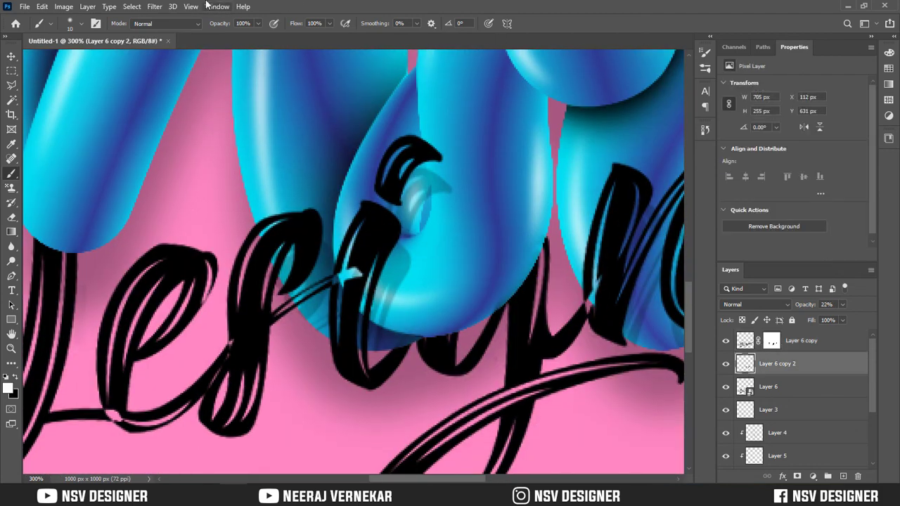
click(154, 7)
click(188, 16)
click(154, 7)
mouse_move(221, 131)
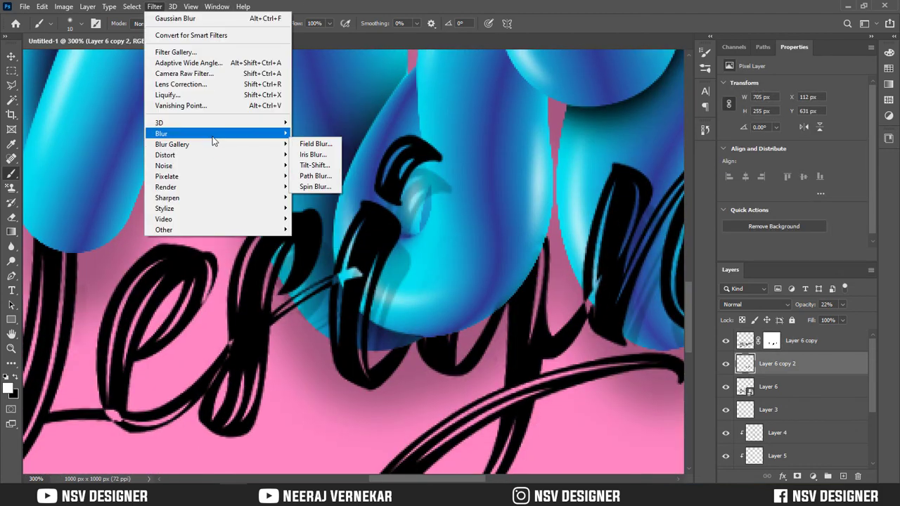
click(323, 172)
drag(602, 228, 581, 232)
click(716, 76)
key(b)
Compare the artwork with the script shadow hidden and shown, and set the opacity of Layer 6 copy 2 to 37%.
key(ctrl+0)
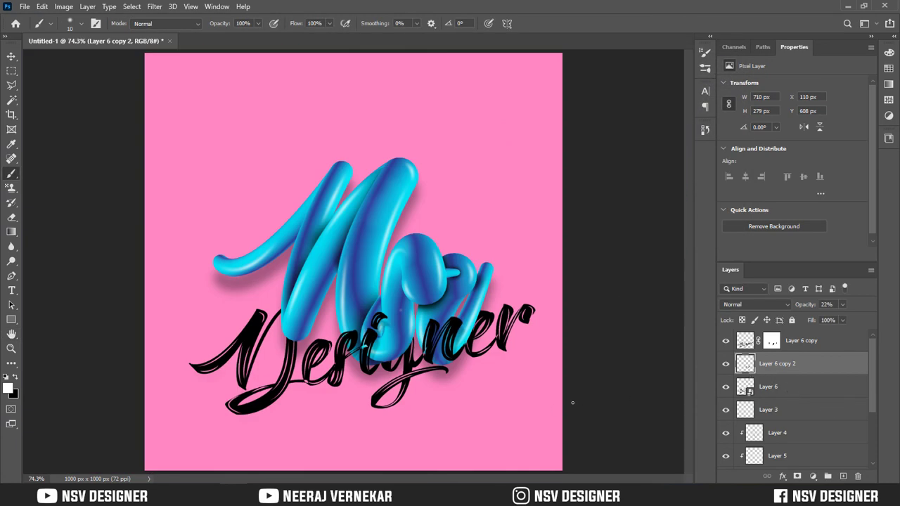
click(726, 366)
click(725, 366)
click(725, 366)
click(724, 365)
click(724, 365)
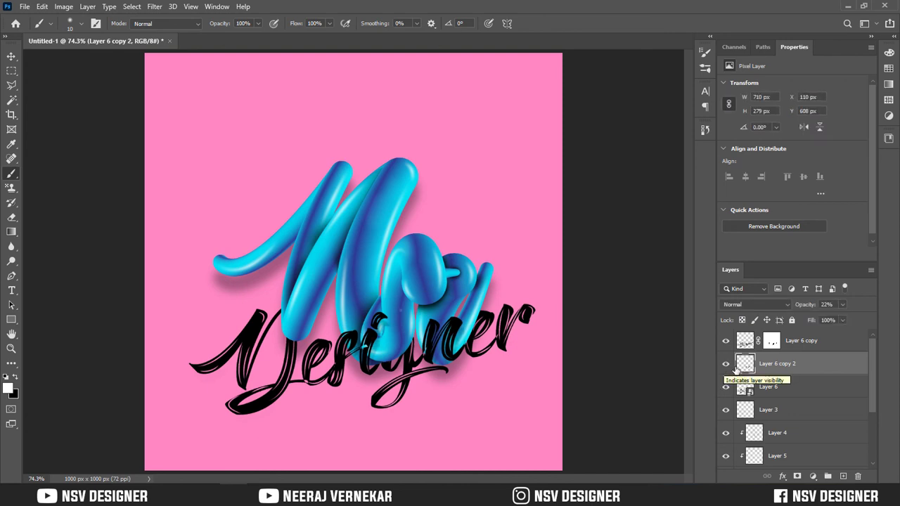
key(ctrl+plus)
key(ctrl+plus)
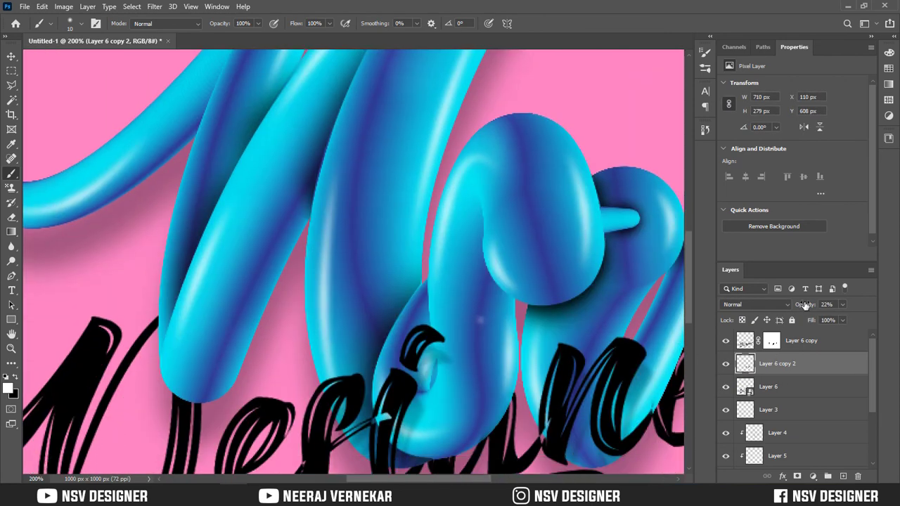
drag(806, 304, 821, 304)
Move the script shadow up to X 109 px, Y 594 px and erase its stray spot on the blue tube.
scroll(455, 358, down, 2)
key(v)
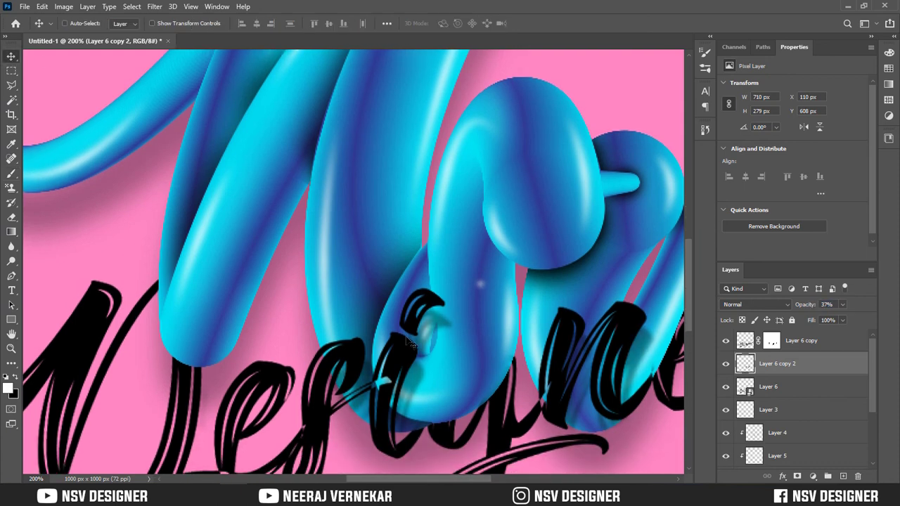
drag(411, 344, 404, 325)
drag(491, 358, 494, 359)
key(e)
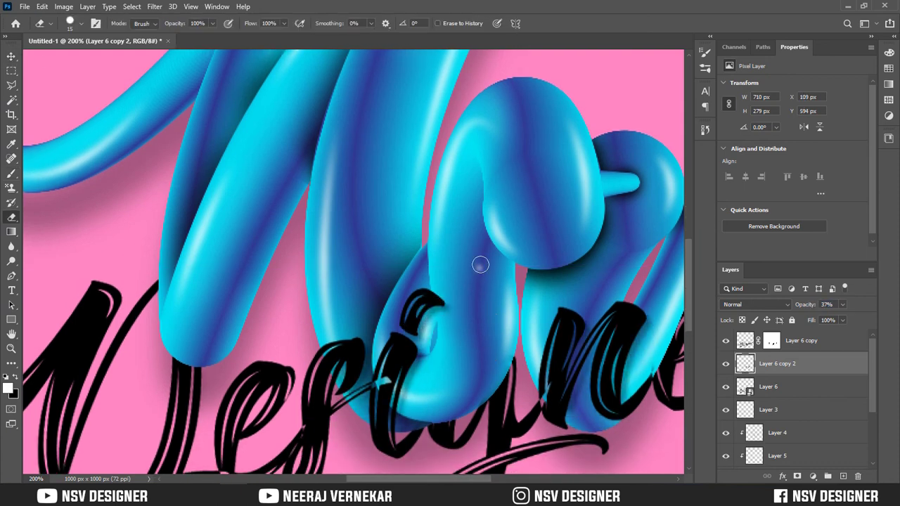
scroll(496, 299, down, 1)
key(ctrl+0)
key(v)
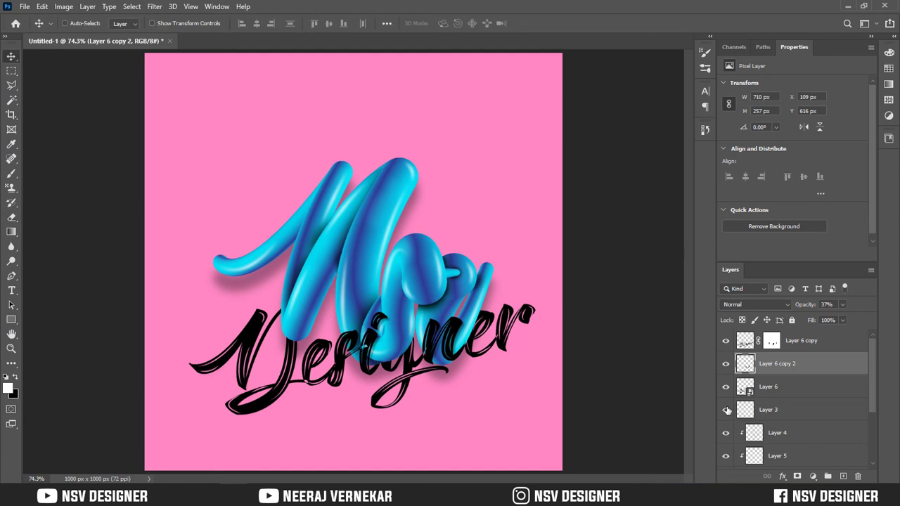
Duplicate the Layer 6 script smart object and move the copy straight down to Y 627 px.
click(795, 388)
key(ctrl+j)
drag(497, 383, 496, 398)
Apply a Gaussian Blur to the Layer 6 copy 3 script and lower its opacity to 34%.
click(155, 6)
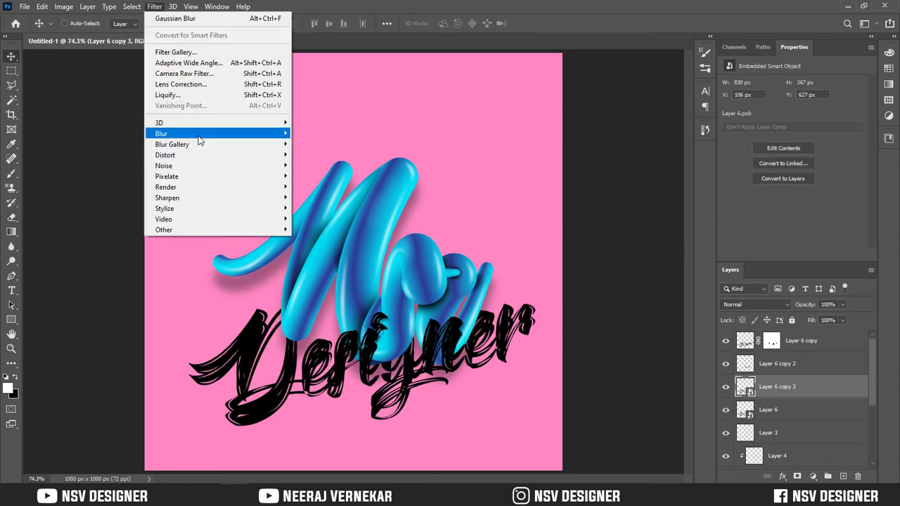
mouse_move(201, 134)
click(323, 176)
drag(594, 232, 616, 232)
click(715, 78)
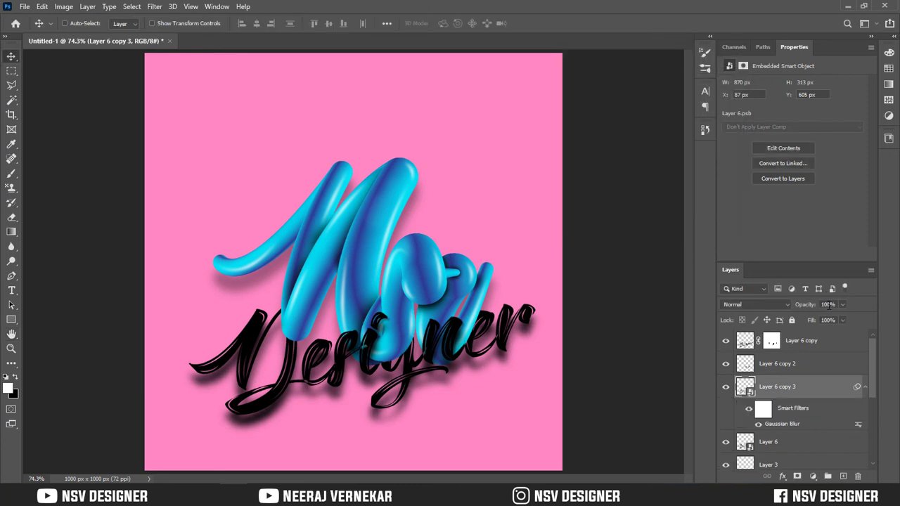
key(1)
drag(814, 308, 823, 311)
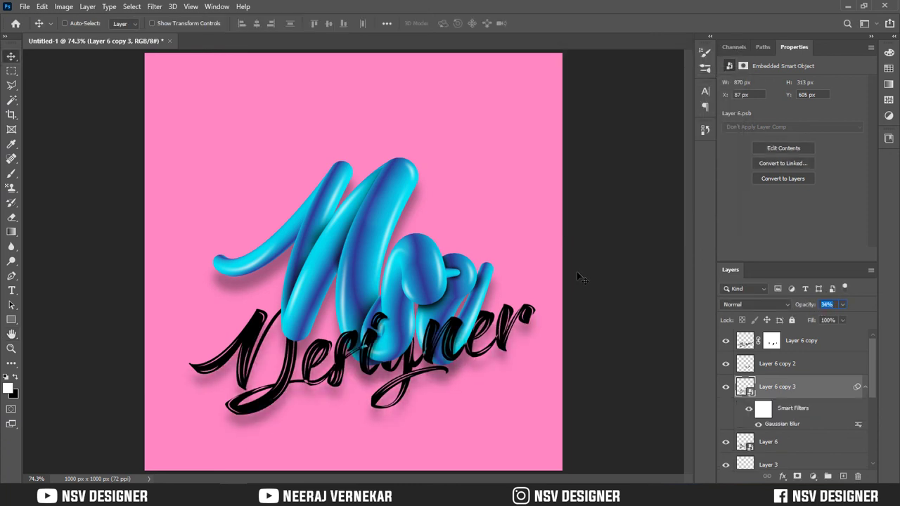
Move the blurred script shadow down and left to X 66 px, Y 629 px and lower its opacity to 23%.
key(ctrl+minus)
key(ctrl+minus)
drag(451, 347, 443, 355)
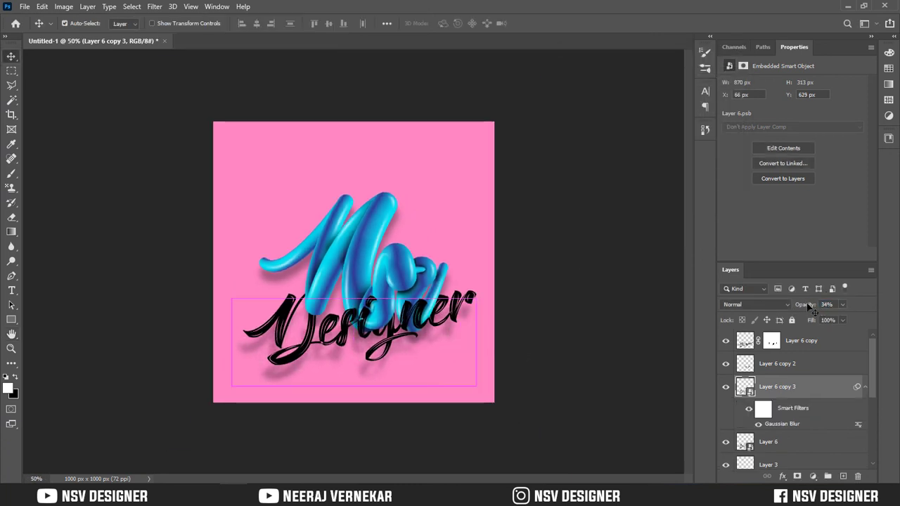
key(ctrl+0)
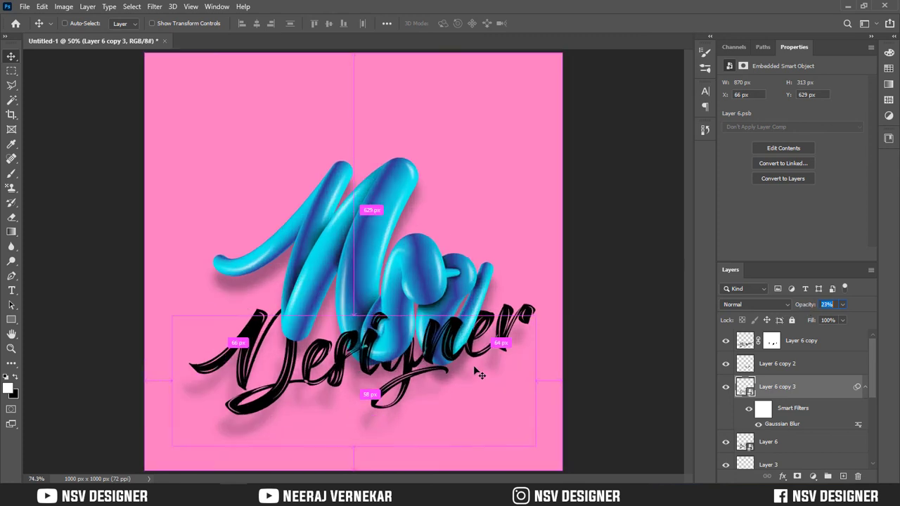